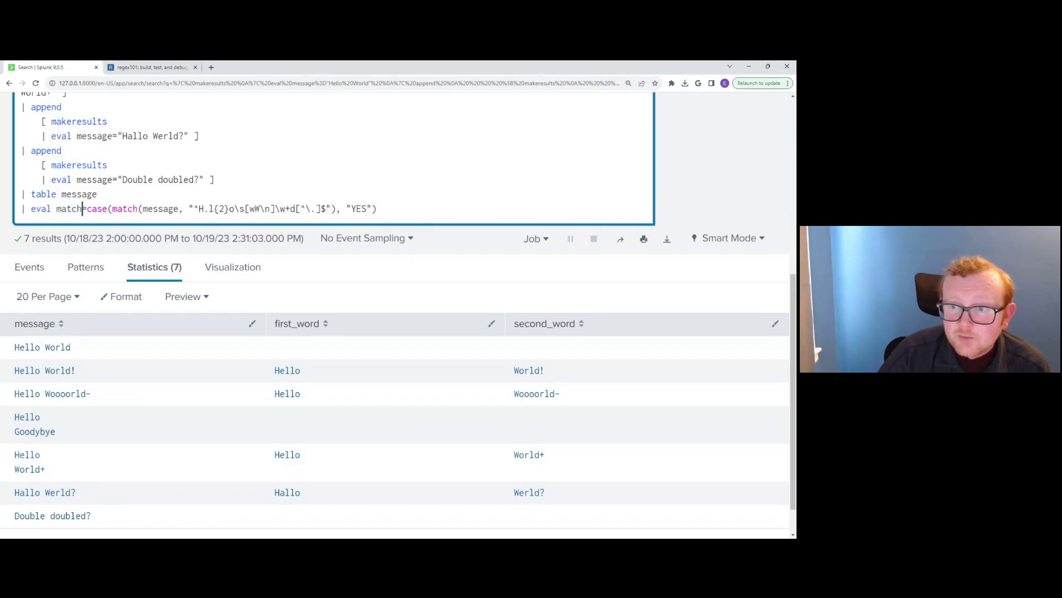
Examine the case and match functions, the message regex and the "YES" result in the final eval command
drag(87, 208, 108, 209)
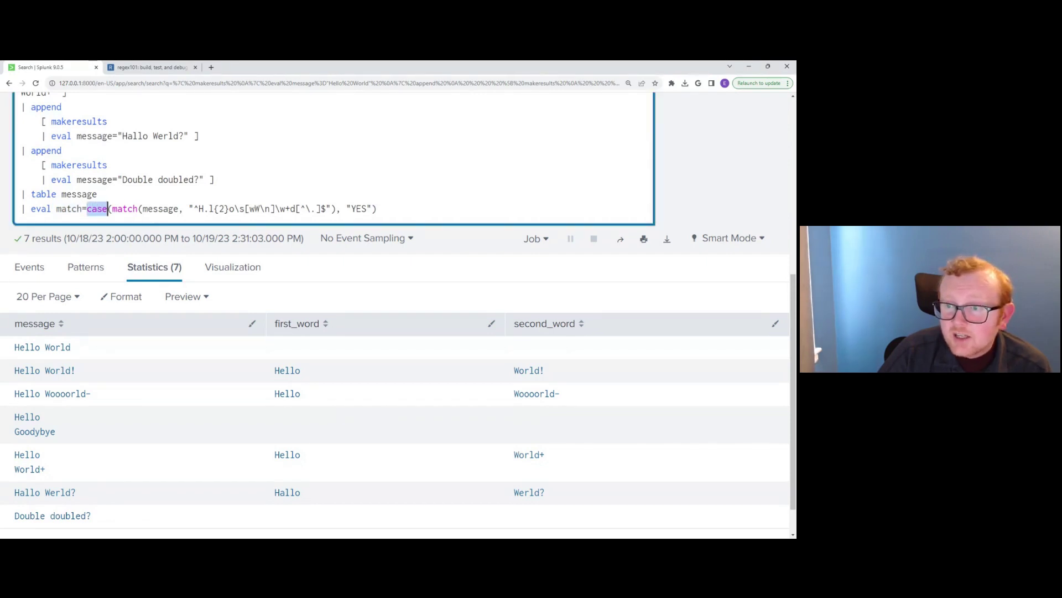
drag(143, 209, 337, 208)
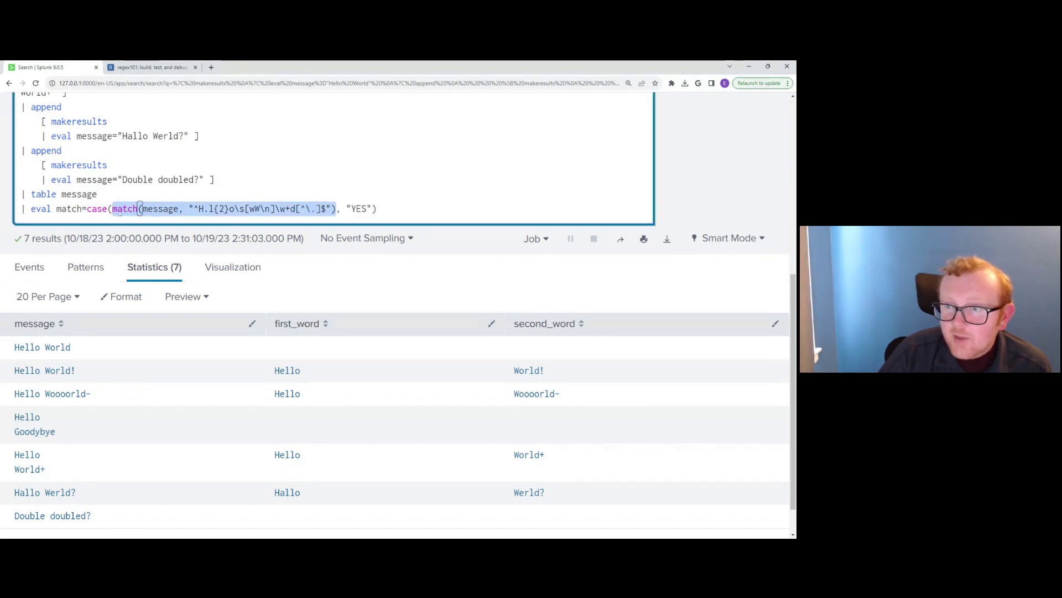
click(331, 208)
drag(331, 208, 188, 208)
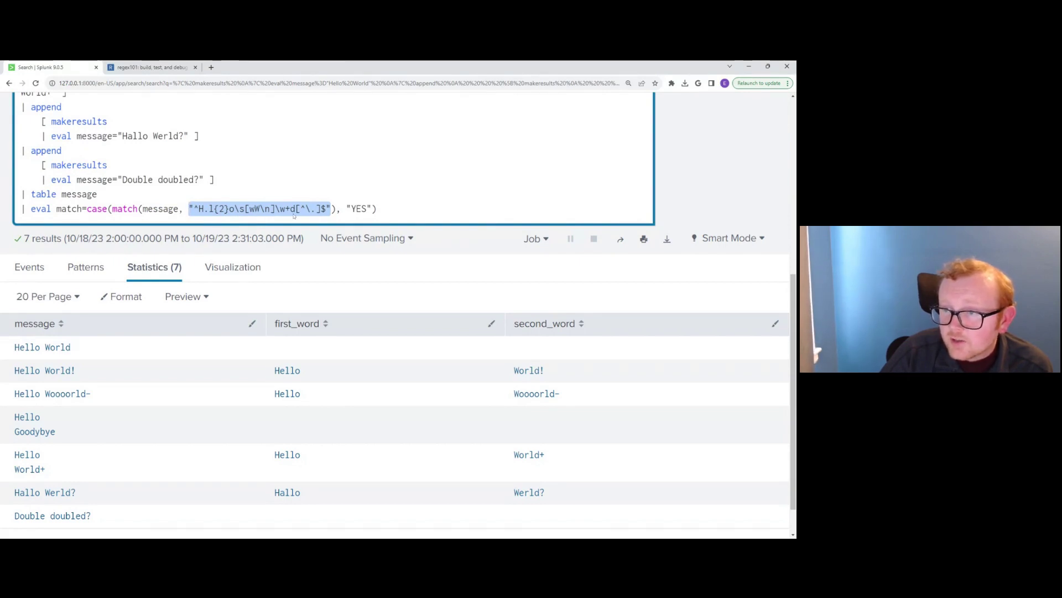
click(331, 209)
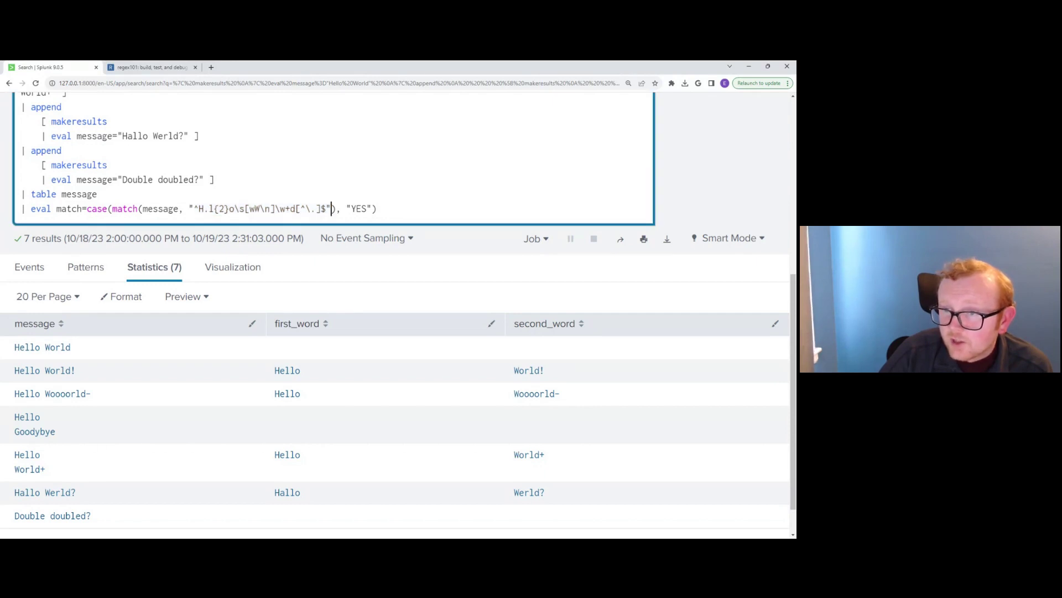
drag(112, 209, 336, 209)
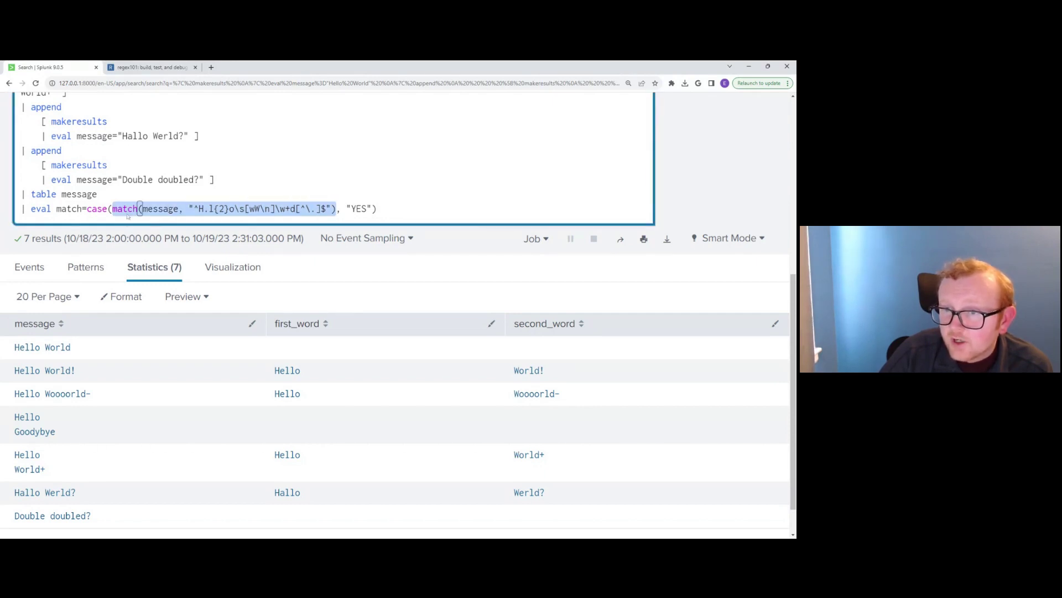
drag(87, 208, 327, 209)
key(shift+Right)
key(shift+Right)
key(shift+Right)
key(shift+Right)
key(shift+Right)
key(shift+Right)
key(shift+Right)
key(shift+Right)
key(shift+Right)
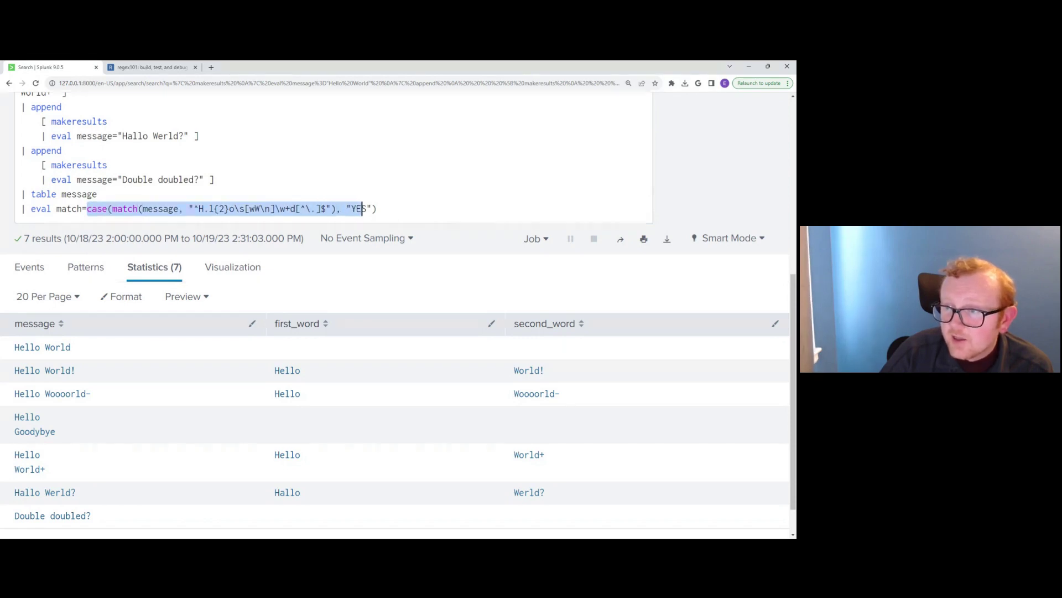
key(Right)
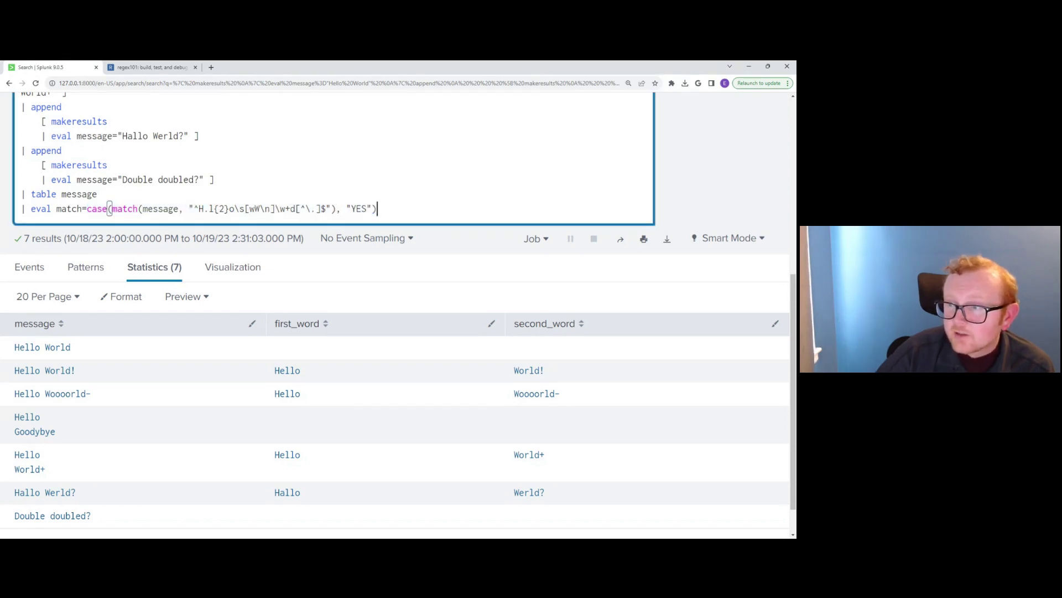
Run the search with the match eval and compare the match column against the regular expression
key(Return)
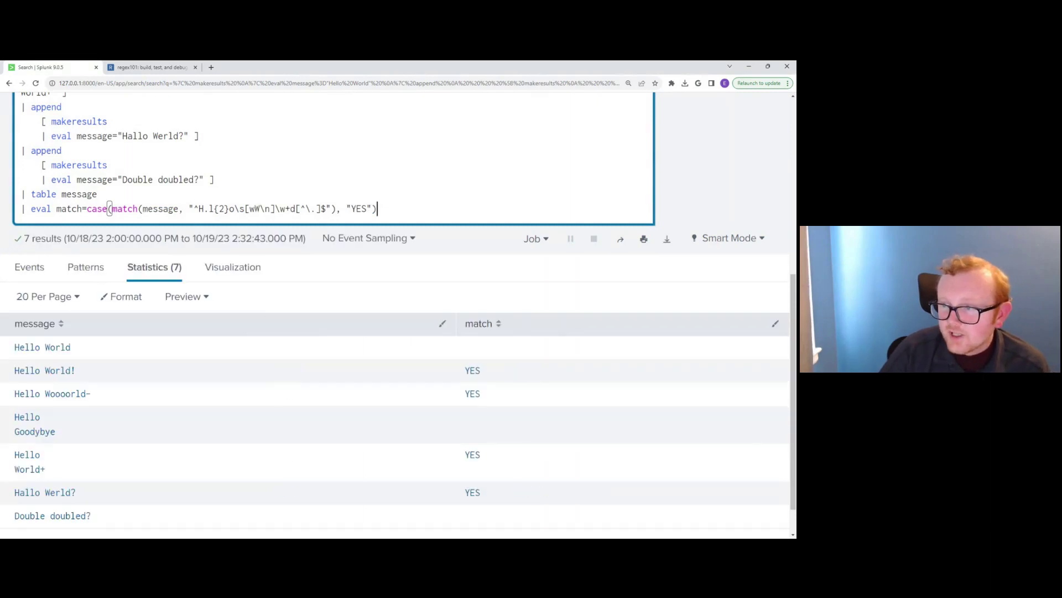
scroll(365, 288, down, 1)
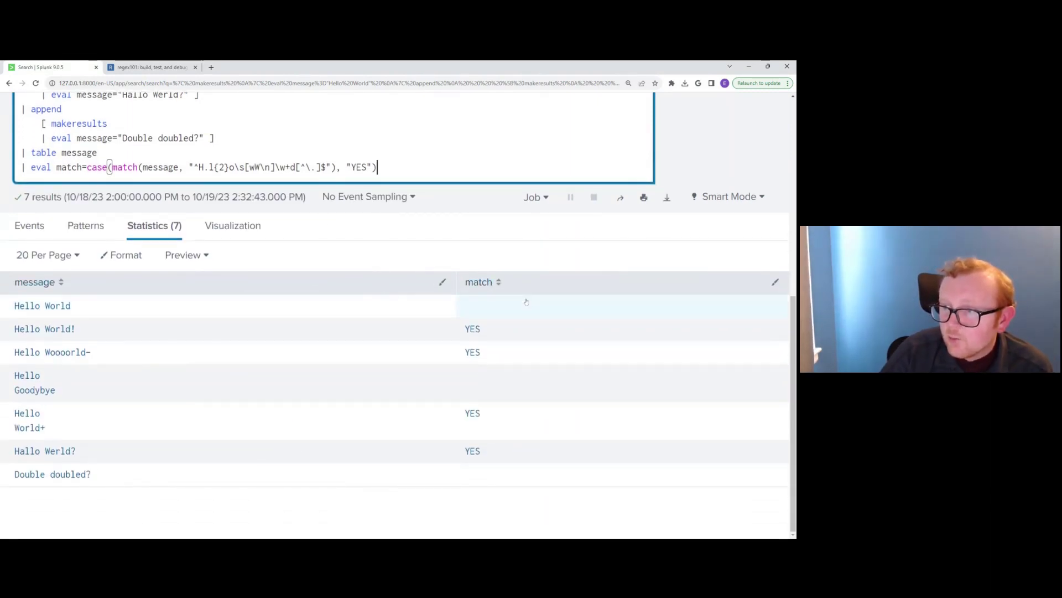
drag(189, 167, 332, 167)
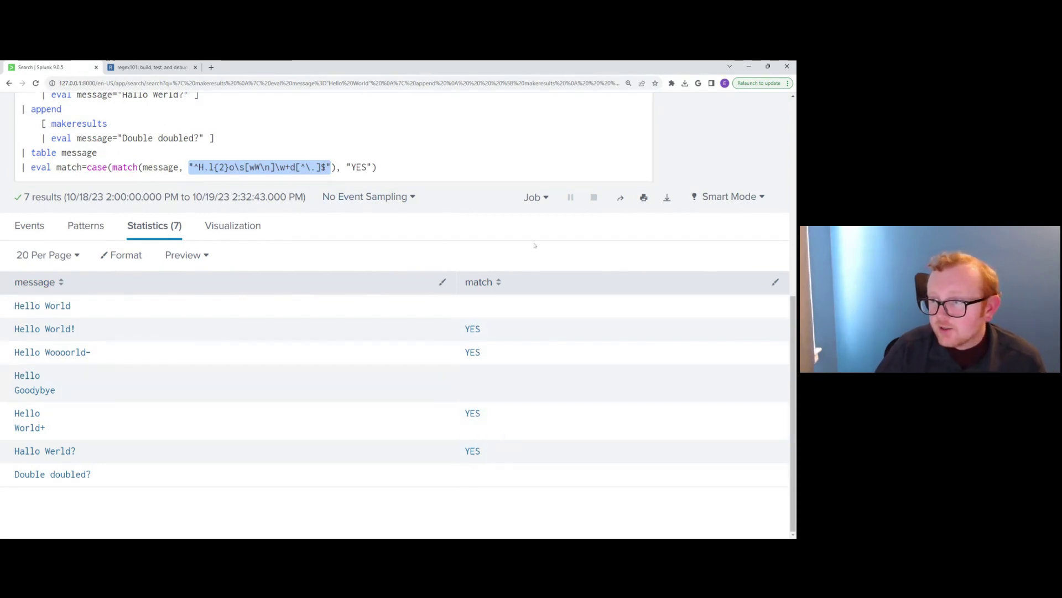
click(378, 167)
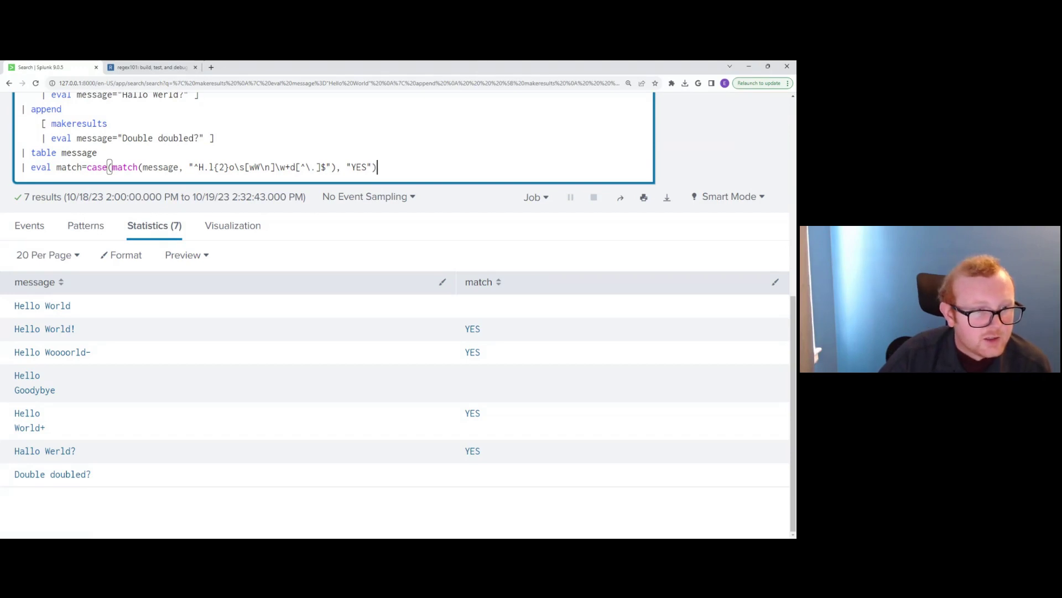
Replace the whole query with index=main sourcetype=www1/secure and run it over All time
key(alt+Tab)
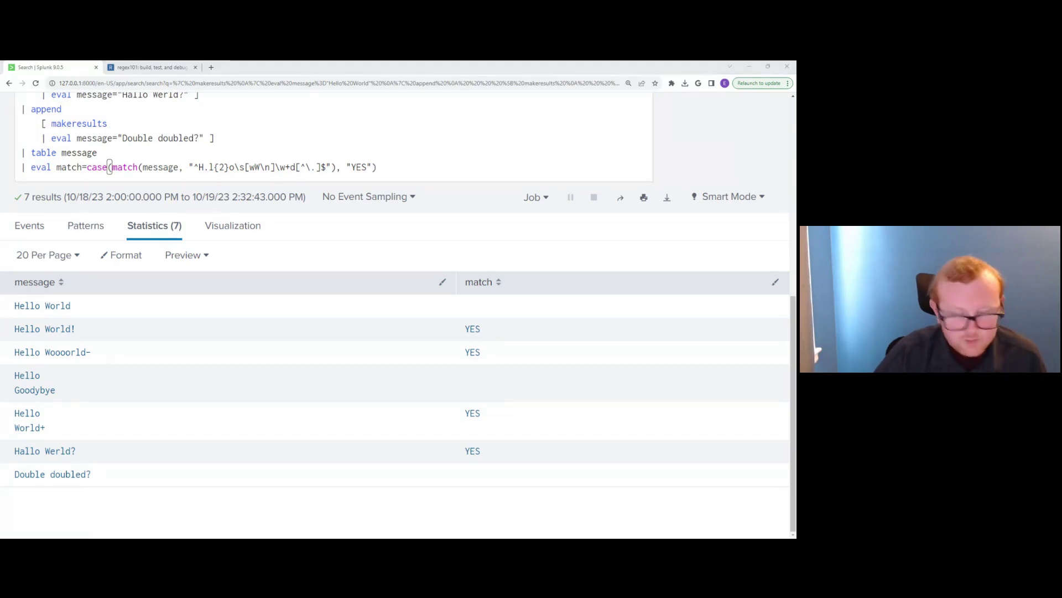
scroll(109, 167, up, 5)
drag(378, 456, 21, 121)
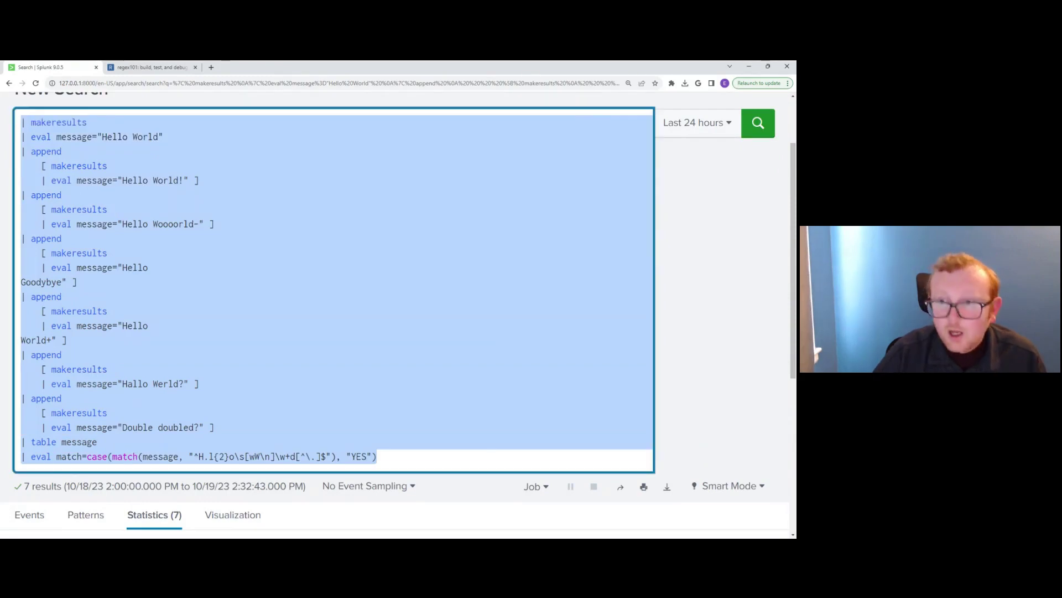
text(index=main sourcetype=www1/secure)
click(693, 148)
click(658, 224)
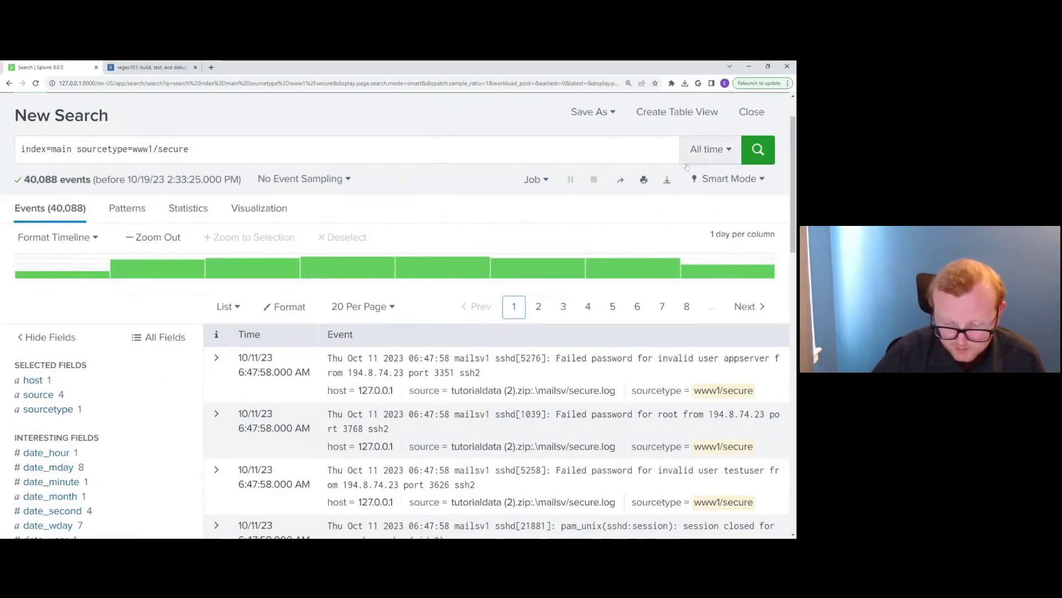
Review the secure log events and append | erex port examples="port 3351, port 3768" on a new query line
key(ctrl+minus)
key(ctrl+minus)
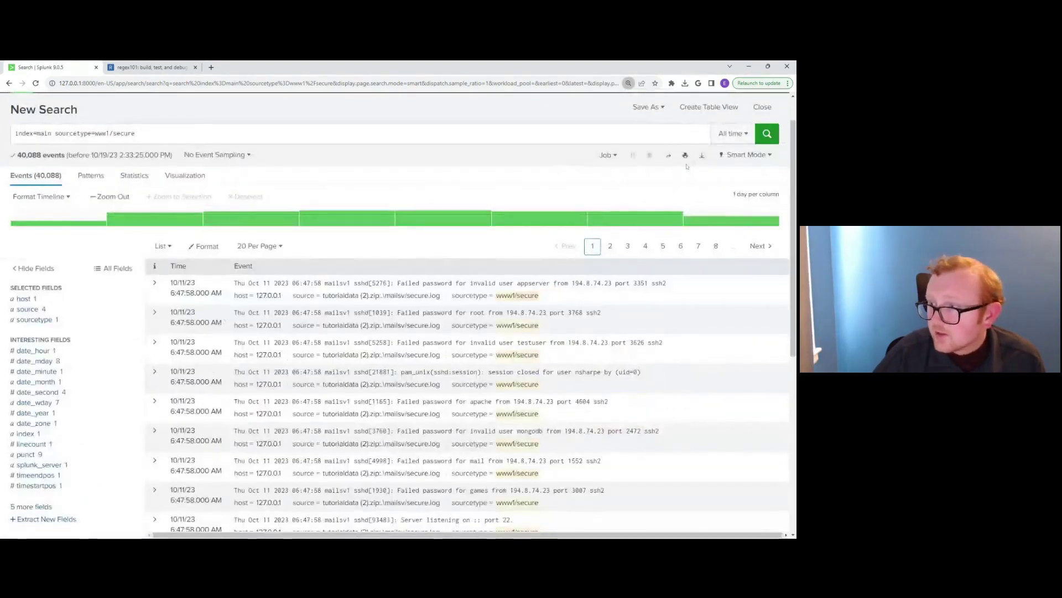
key(ctrl+plus)
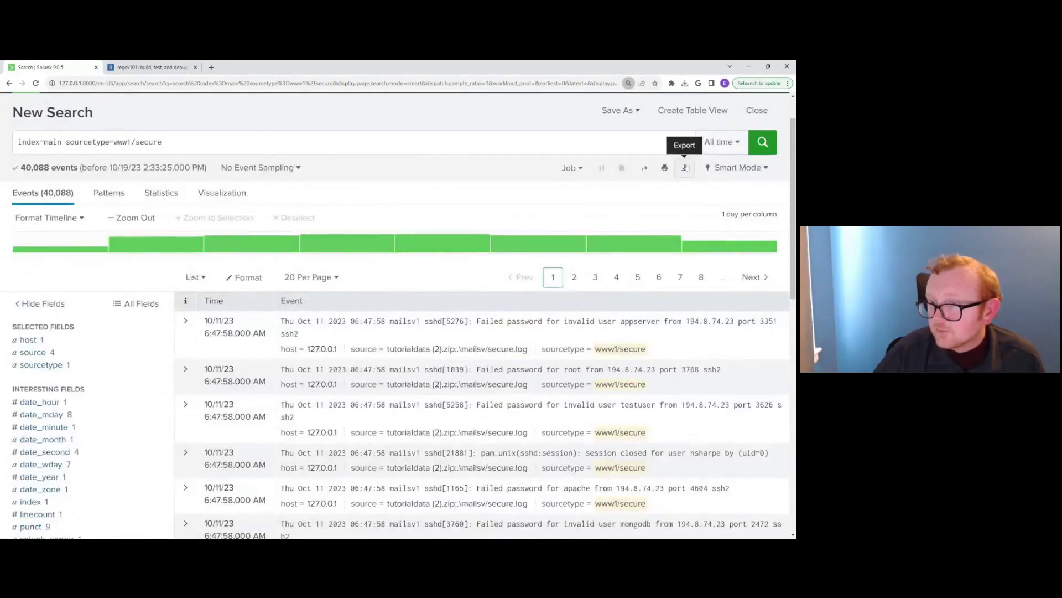
key(ctrl+minus)
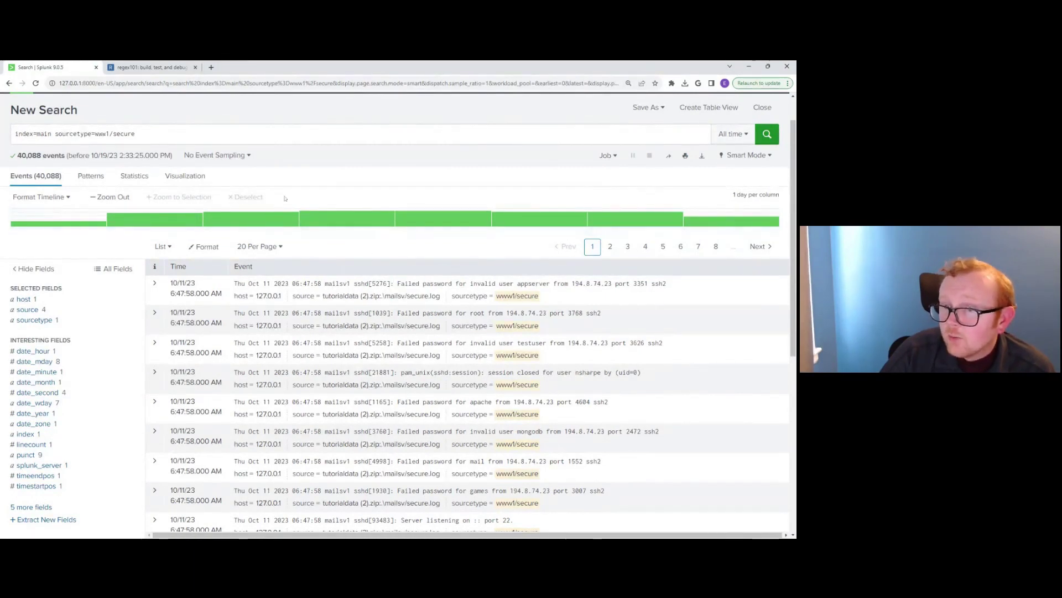
scroll(72, 352, down, 1)
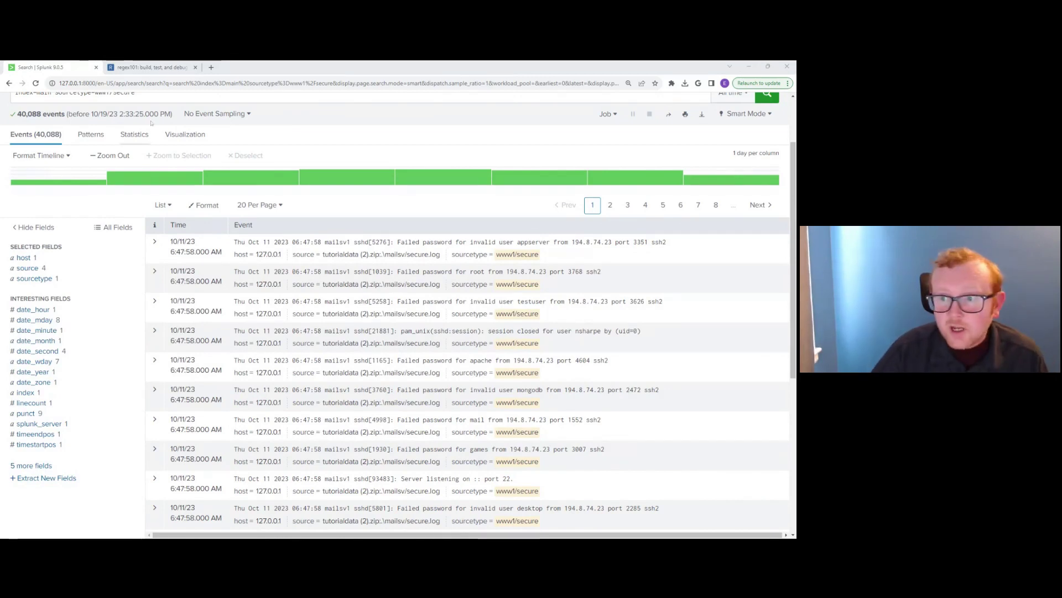
scroll(271, 147, up, 2)
click(315, 174)
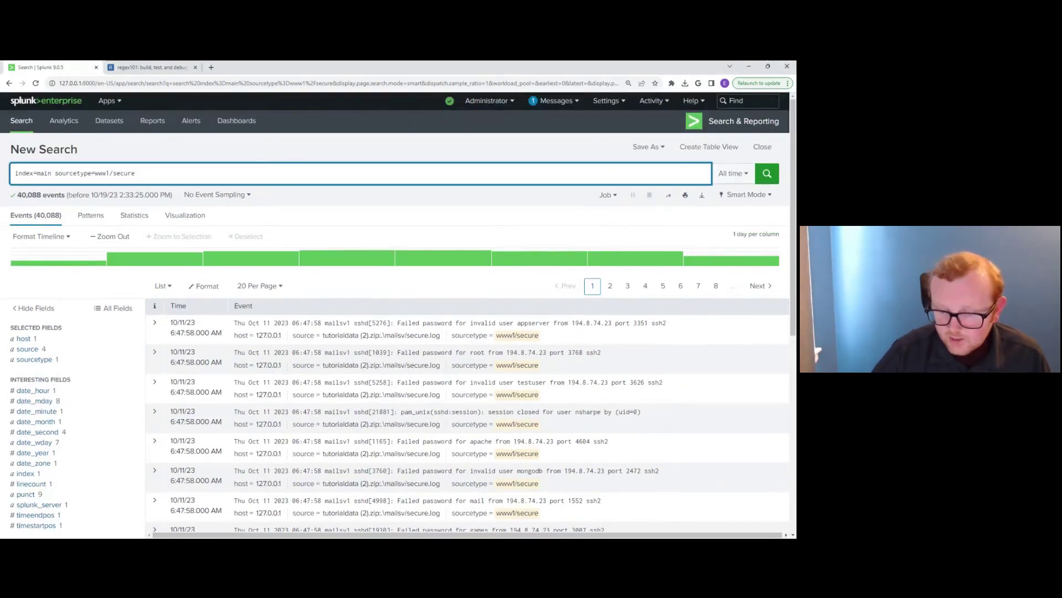
key(ctrl+plus)
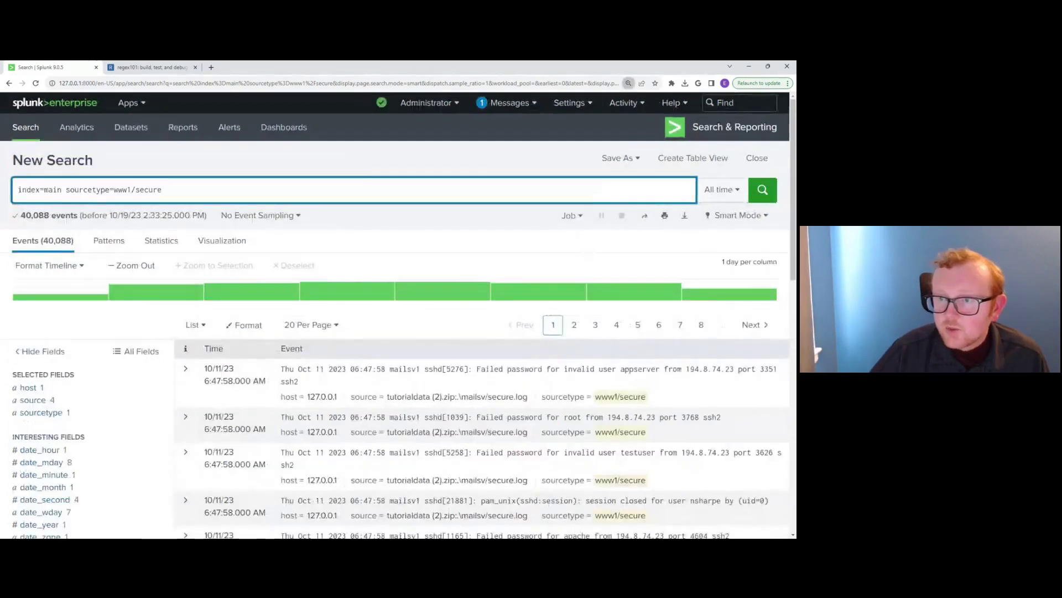
key(shift+Return)
text(| erex port examples="port 3351, port 3768")
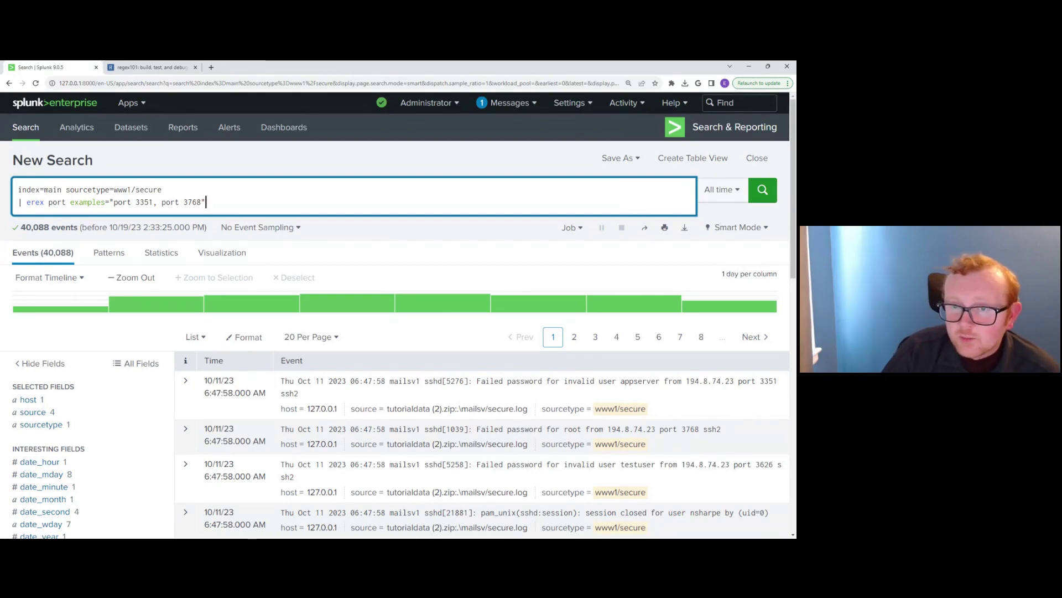
Add port 3626 as a third example in the erex command and run the search
drag(27, 202, 155, 202)
click(44, 202)
click(132, 202)
click(202, 201)
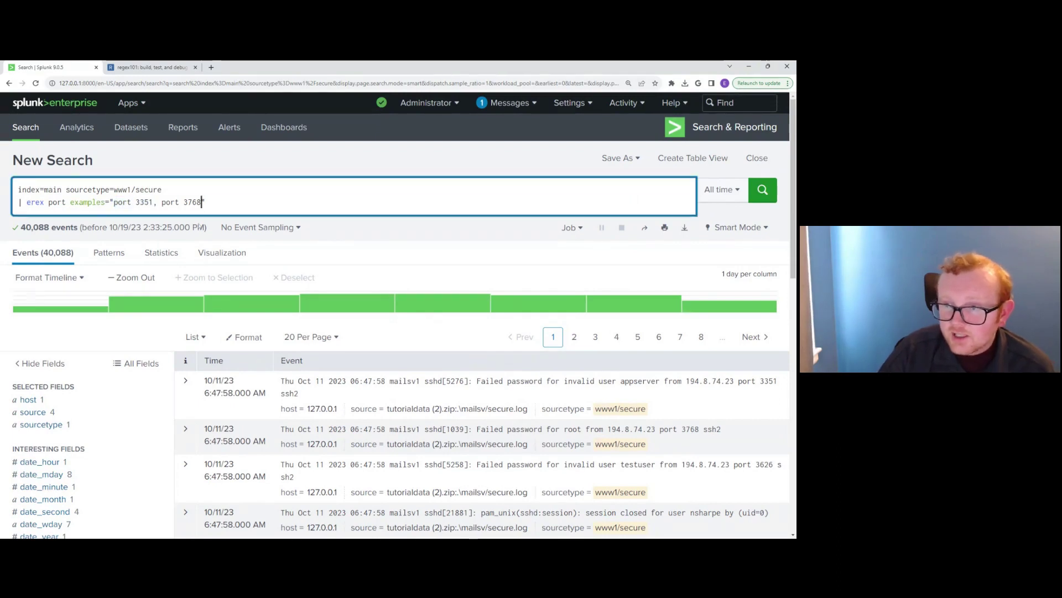
text(, por)
text(t 3626)
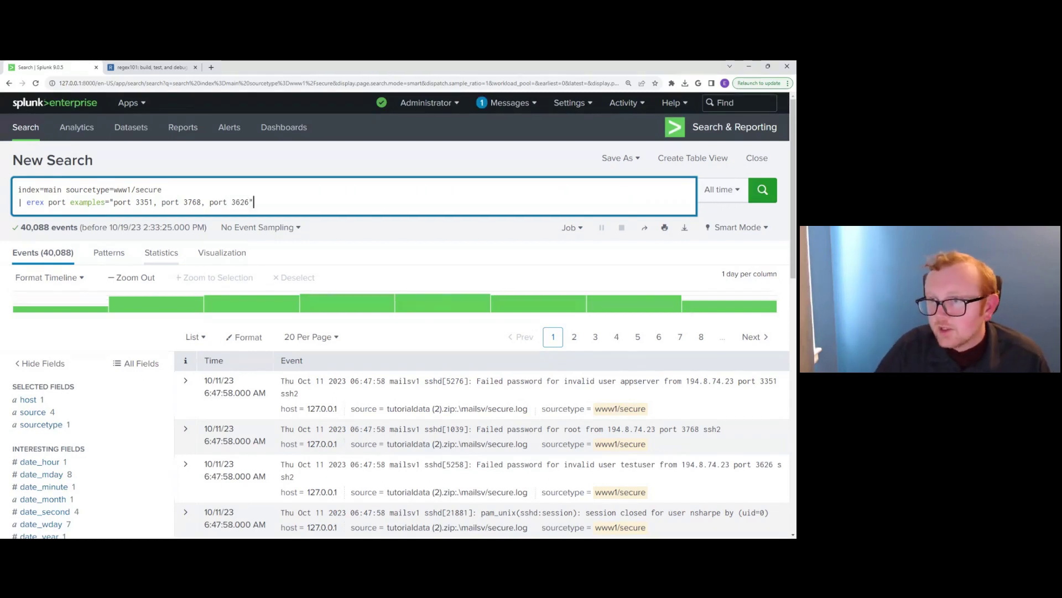
key(Return)
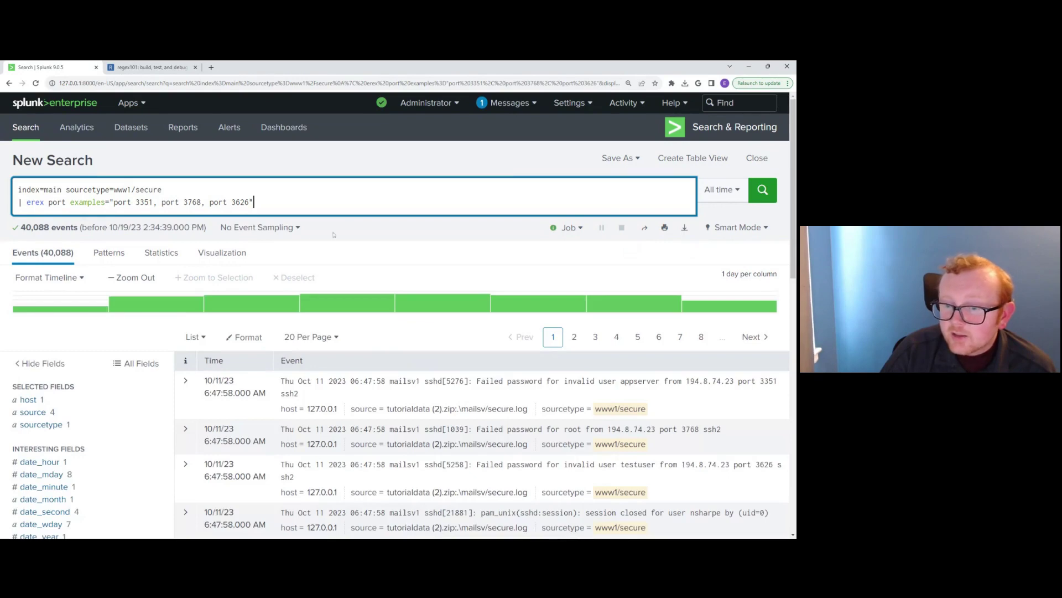
Examine the extracted port field's top values against the examples given to erex, closing the field summary when done
scroll(141, 385, down, 3)
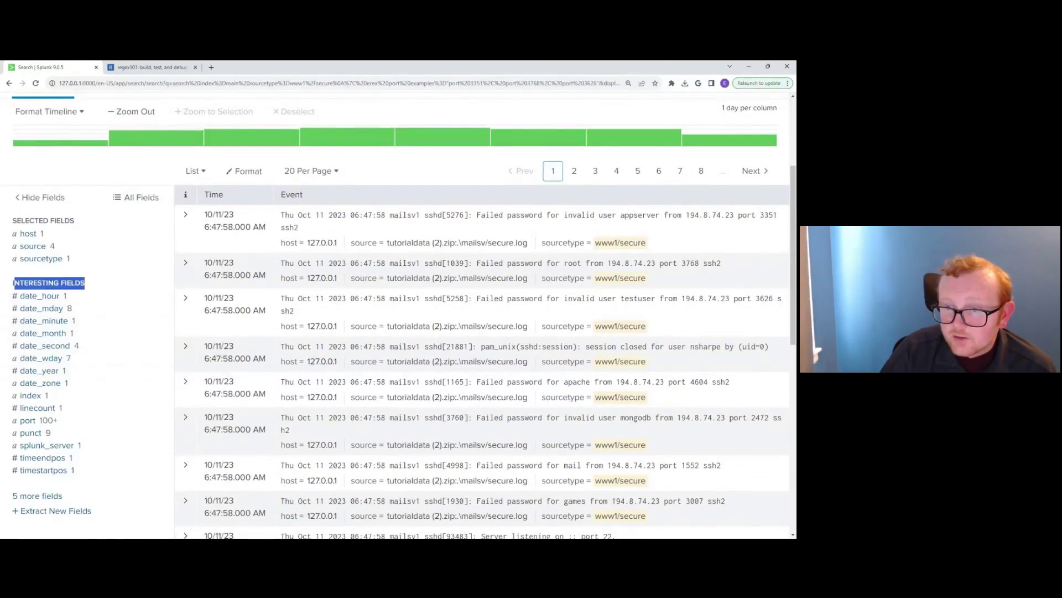
click(58, 426)
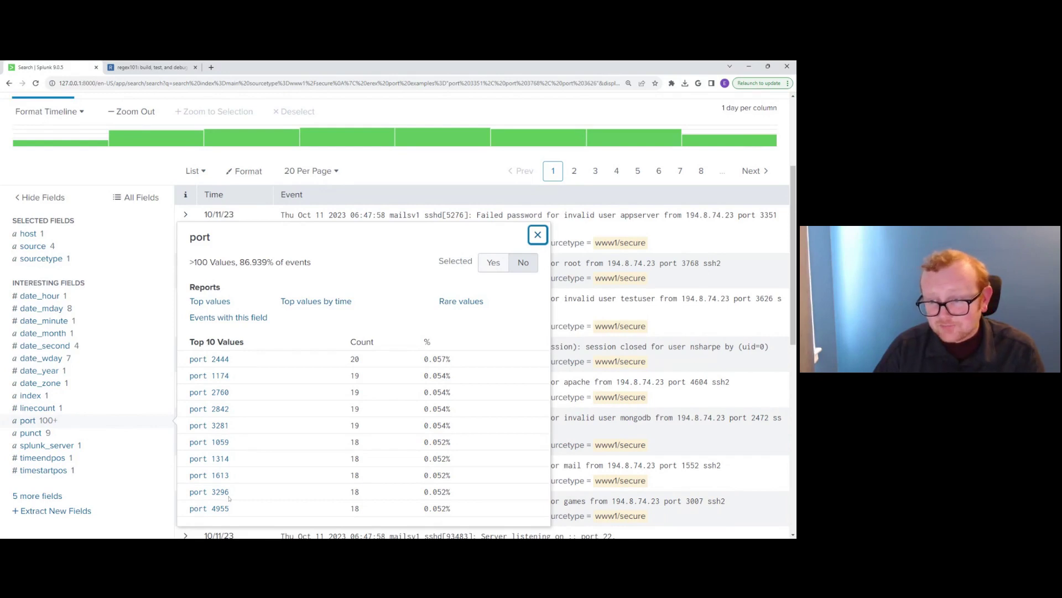
scroll(229, 497, up, 1)
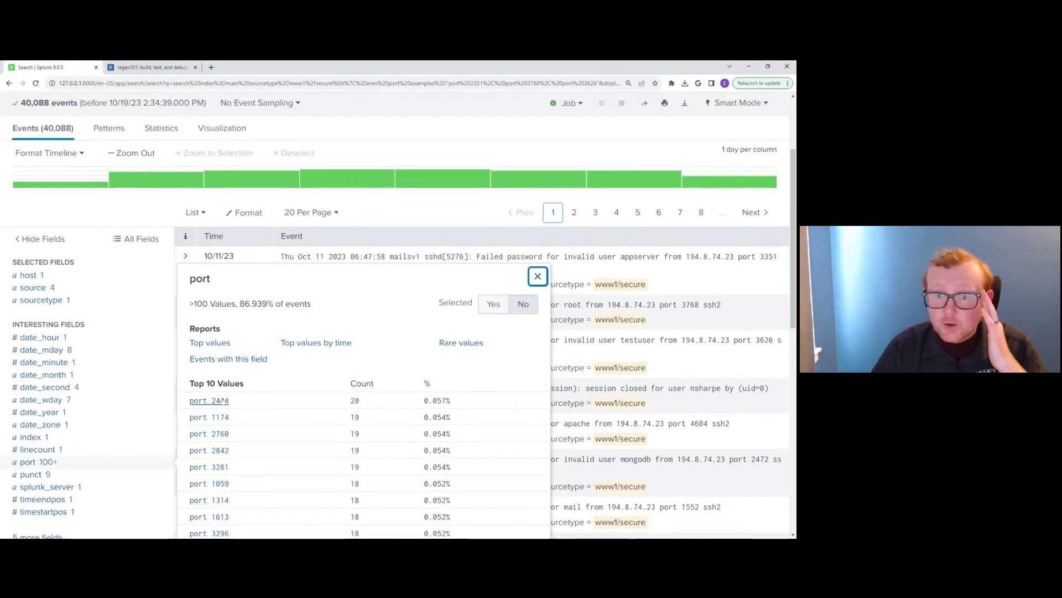
scroll(223, 400, up, 3)
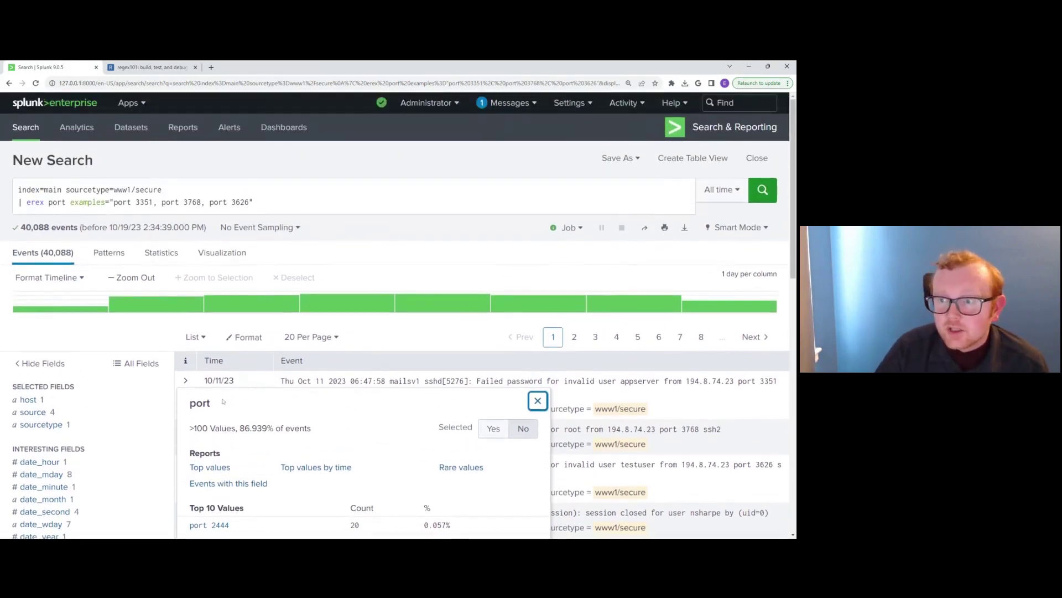
scroll(223, 400, down, 3)
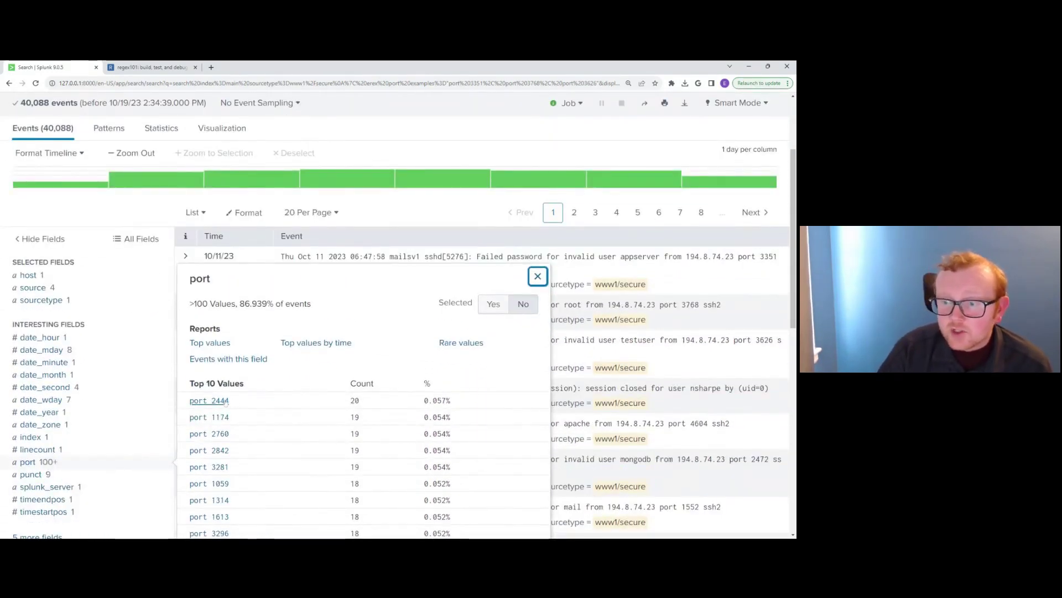
scroll(263, 413, up, 3)
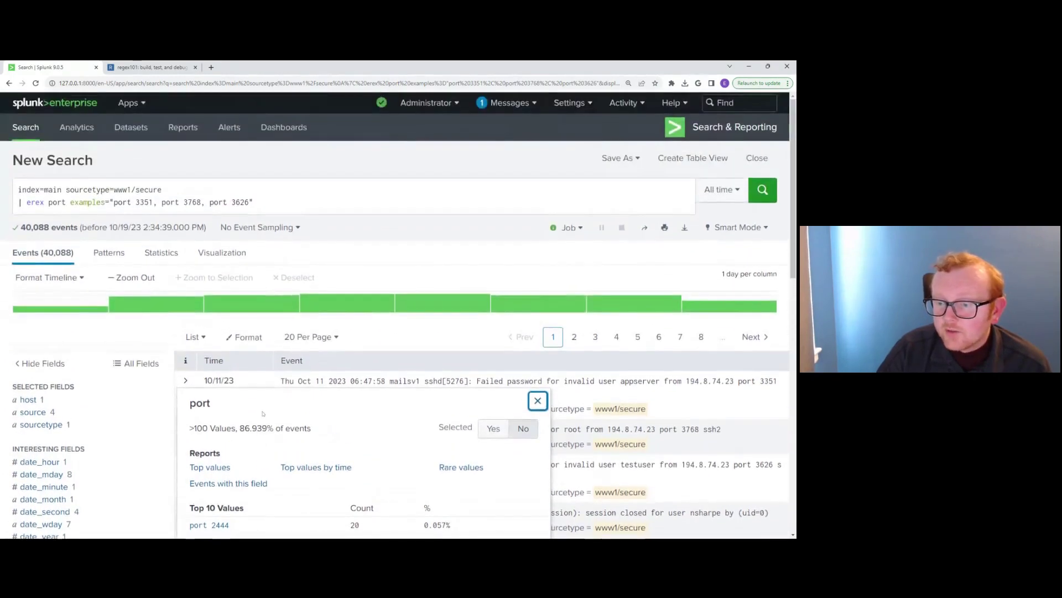
scroll(263, 413, down, 4)
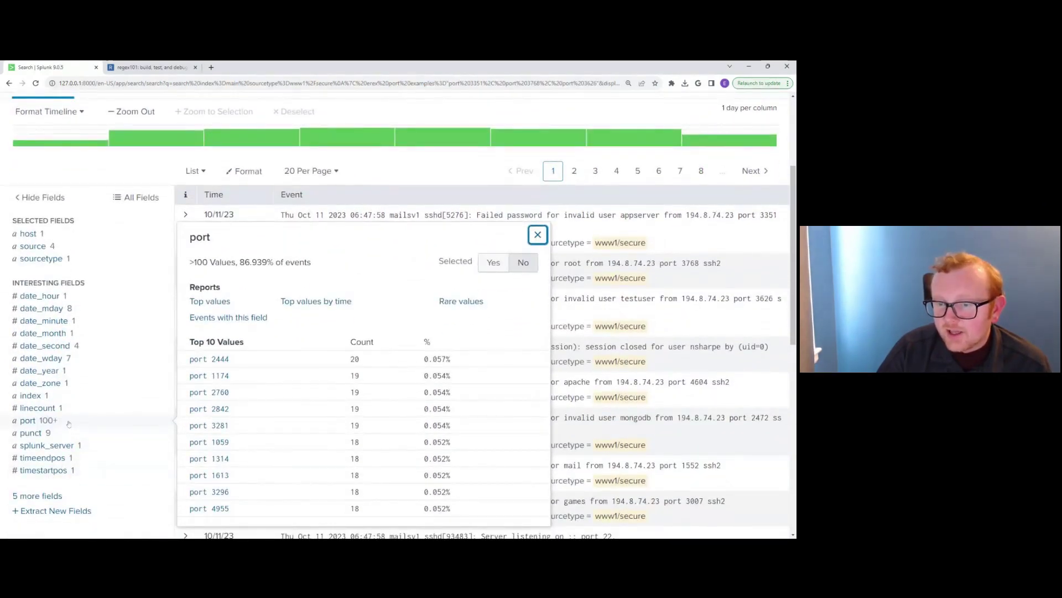
scroll(69, 425, up, 3)
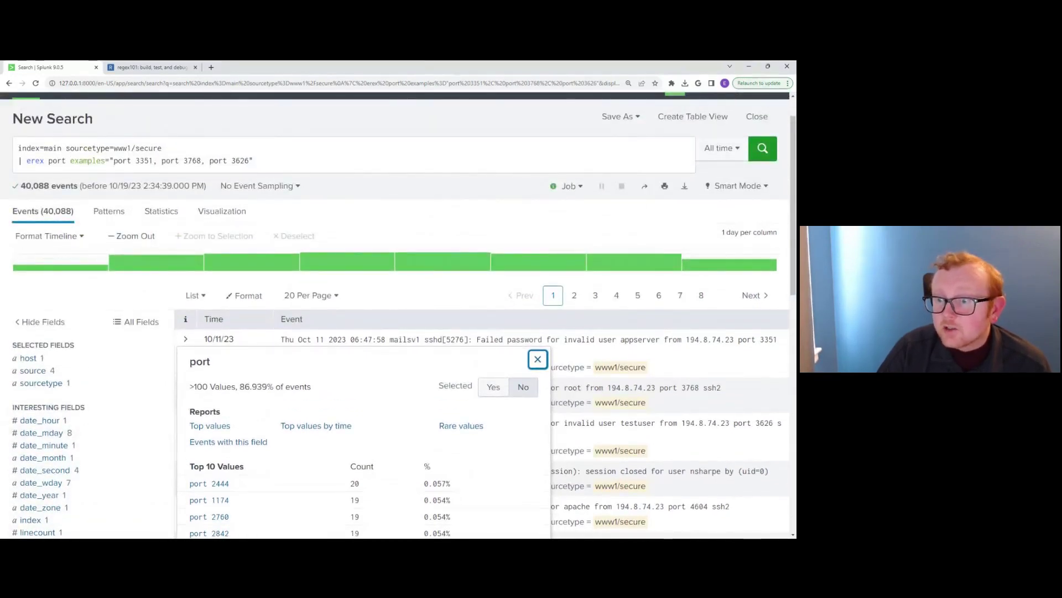
scroll(73, 470, down, 2)
click(74, 469)
Open the search job's details and highlight the regular expression that erex learned for the port field
scroll(74, 470, up, 3)
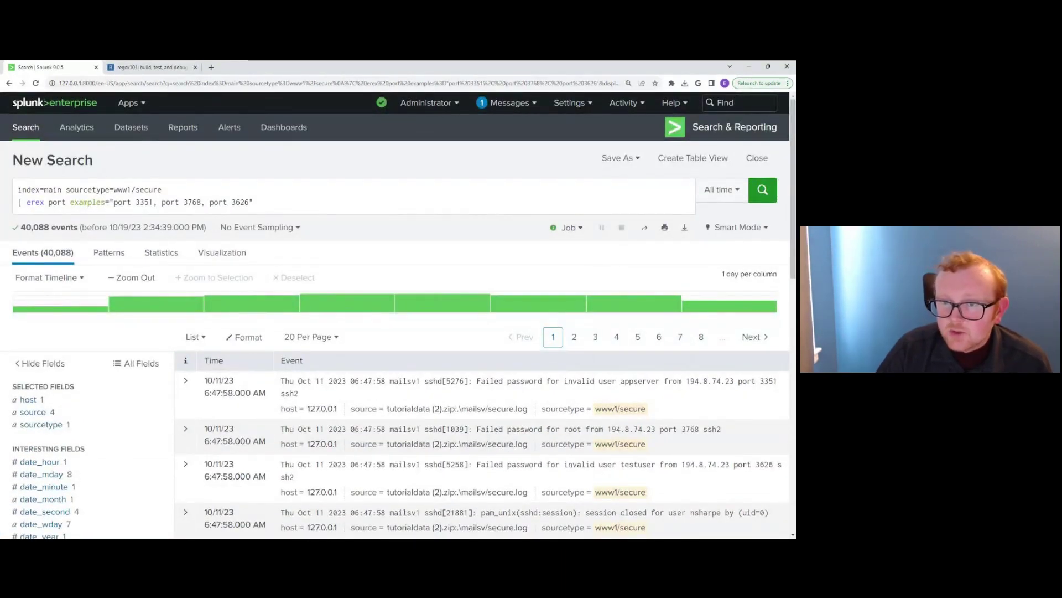
click(570, 228)
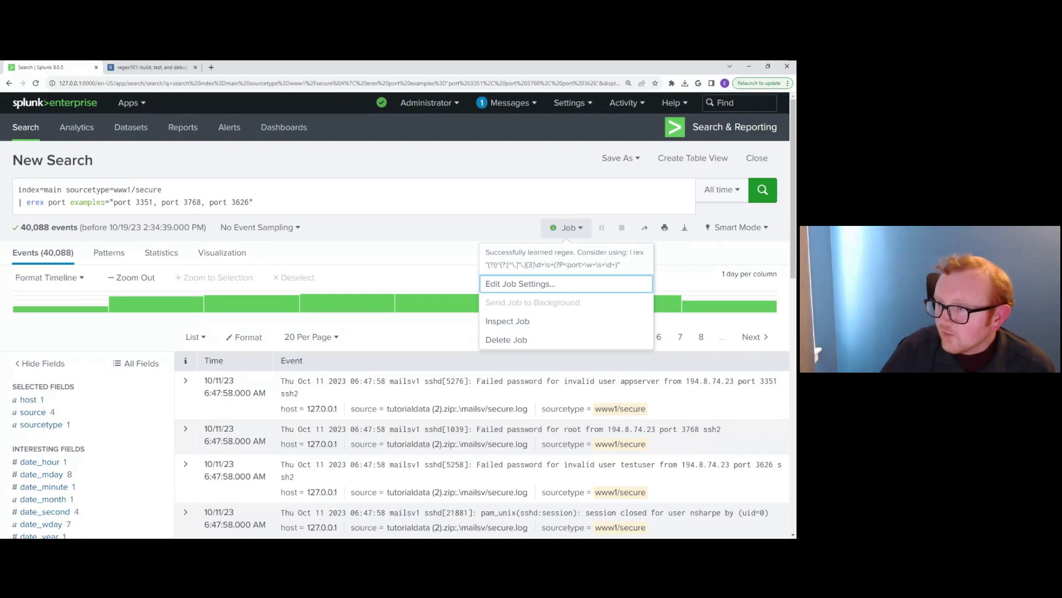
drag(620, 264, 486, 267)
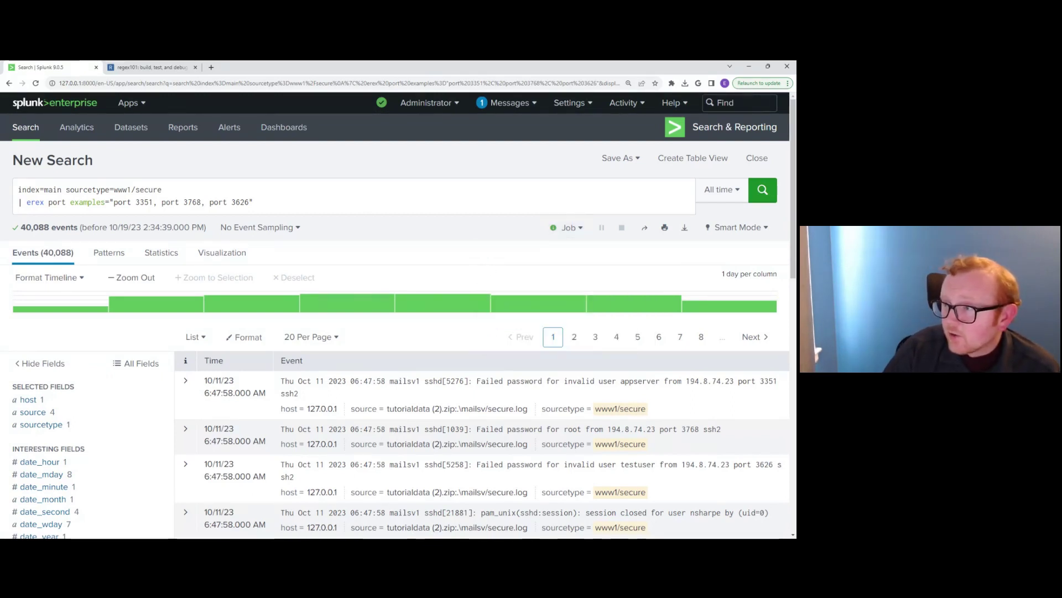
click(567, 228)
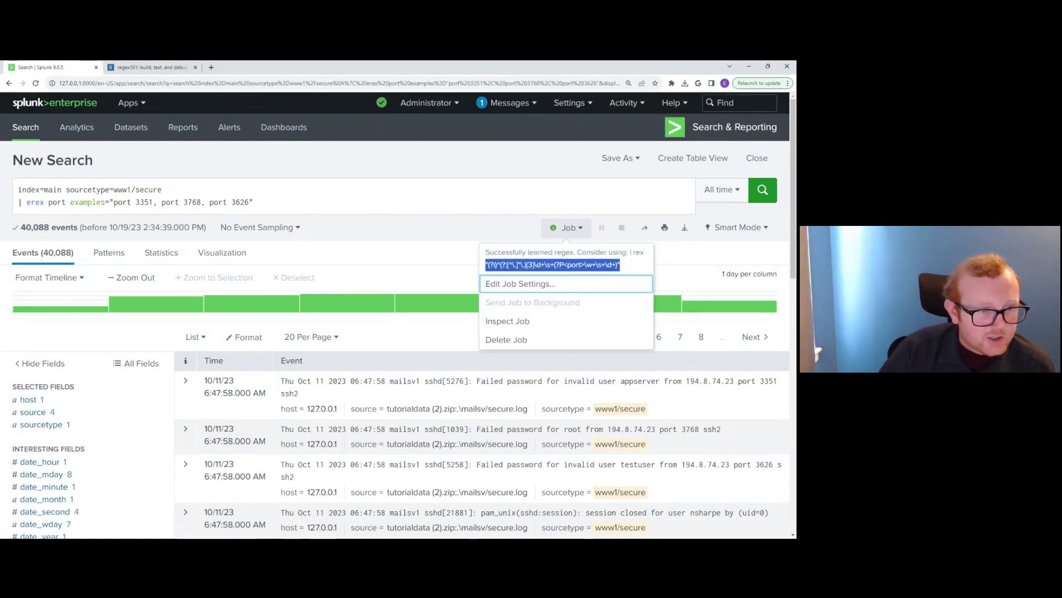
Replace the erex line with | rex field=_raw "(?<ip_address>(\d{1,3}\.){3}\d{1,3})", pasted from the prepared notes
key(alt+Tab)
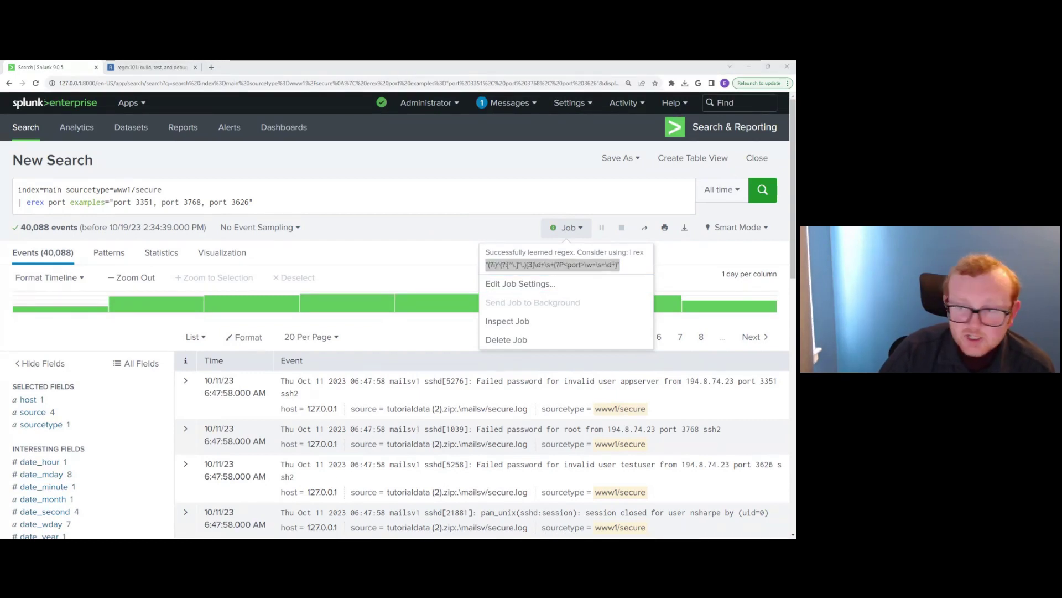
click(254, 202)
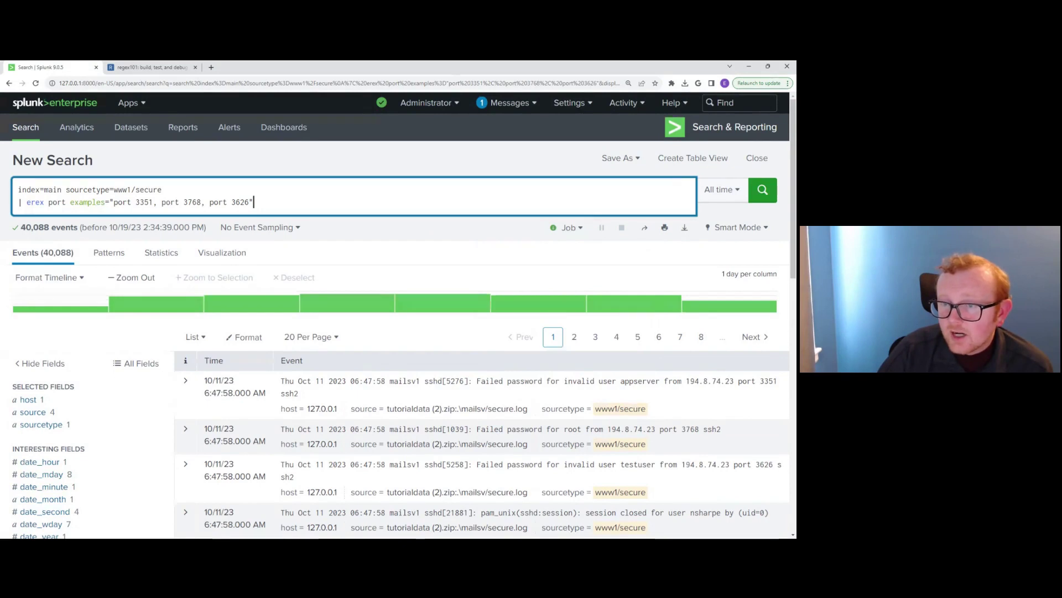
key(alt+Tab)
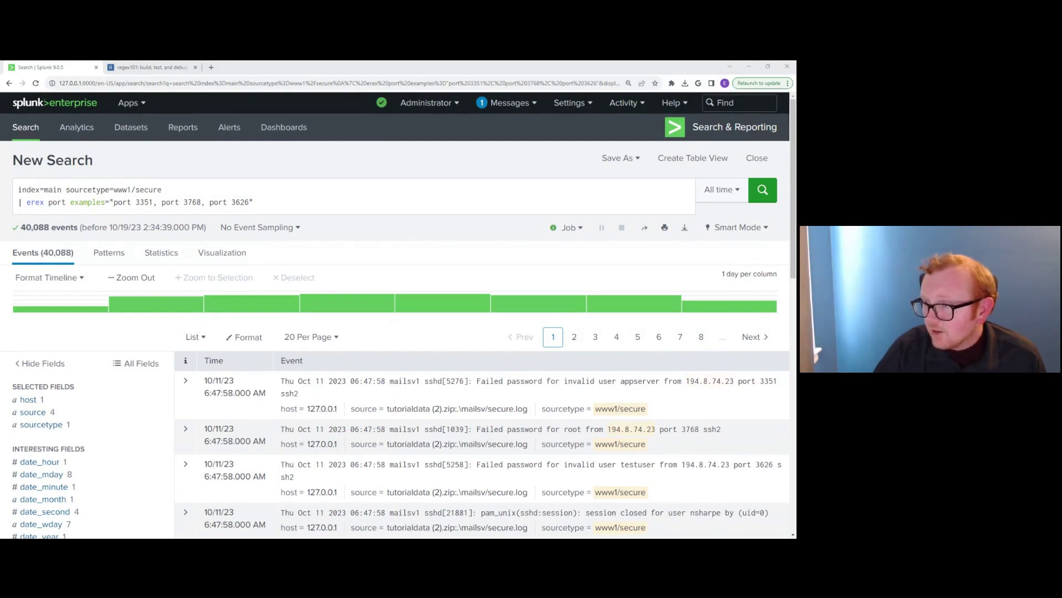
drag(254, 202, 117, 202)
click(253, 202)
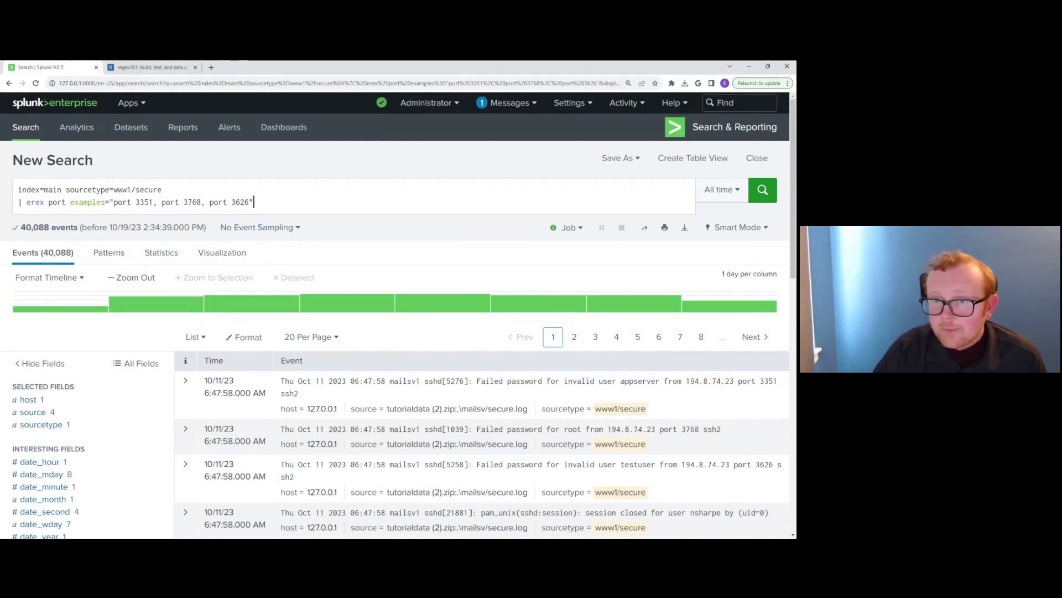
key(shift+Home)
text(| rex field=_raw "(?<ip_address>(\d{1,3}\.){3}\d{1,3})")
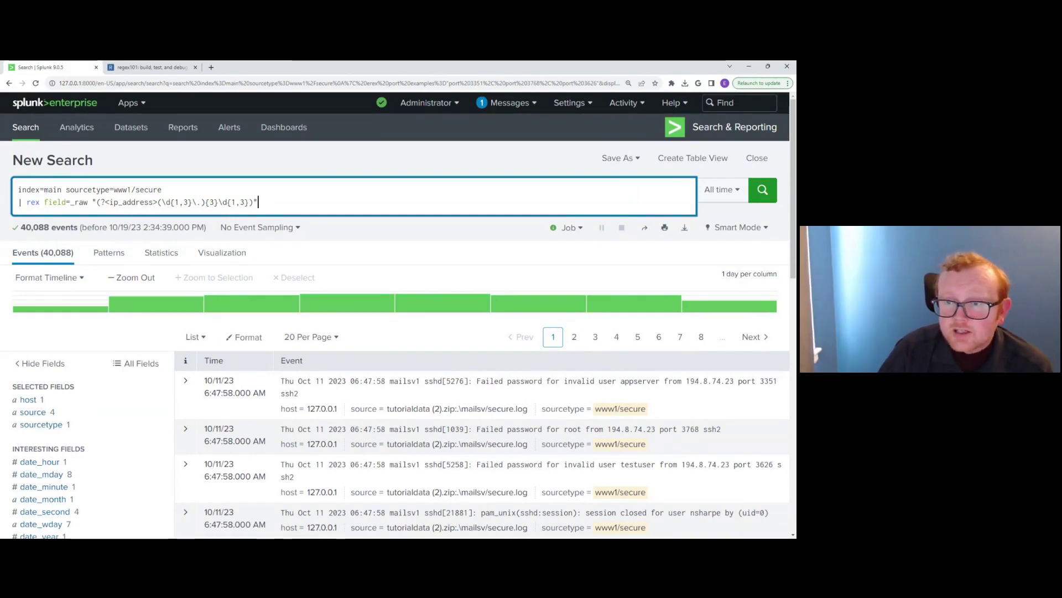
Examine the interesting fields list, plus the rex command's _raw source field and its named capture group ip_address
scroll(130, 360, down, 1)
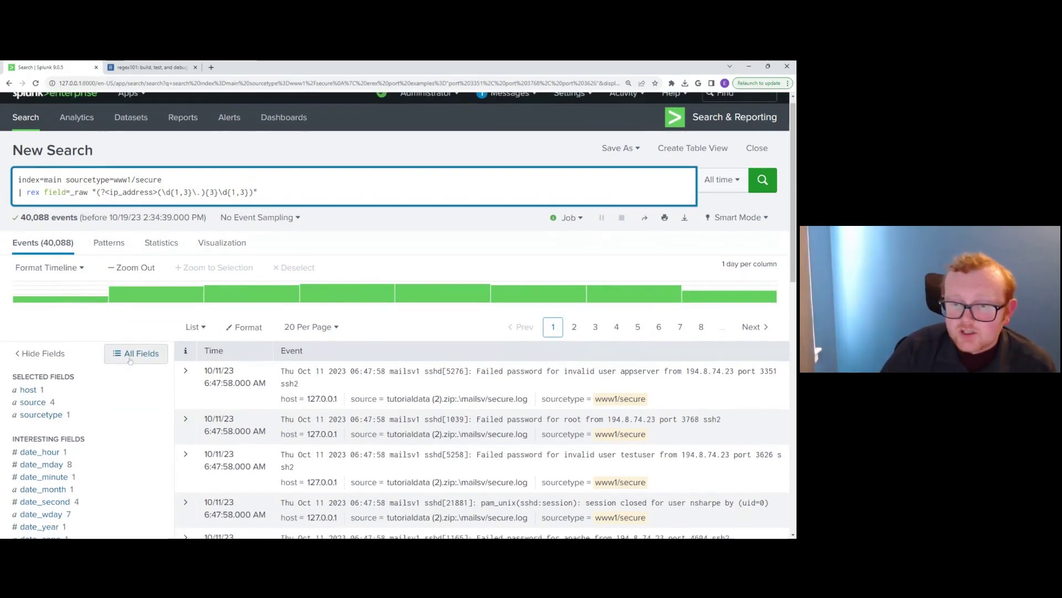
scroll(130, 361, down, 3)
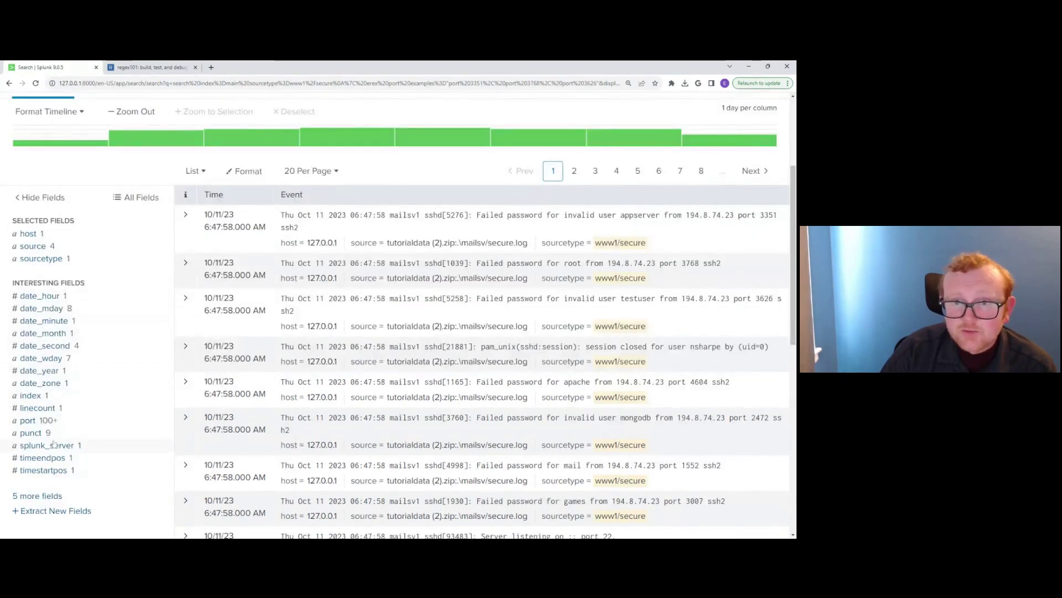
scroll(67, 442, up, 1)
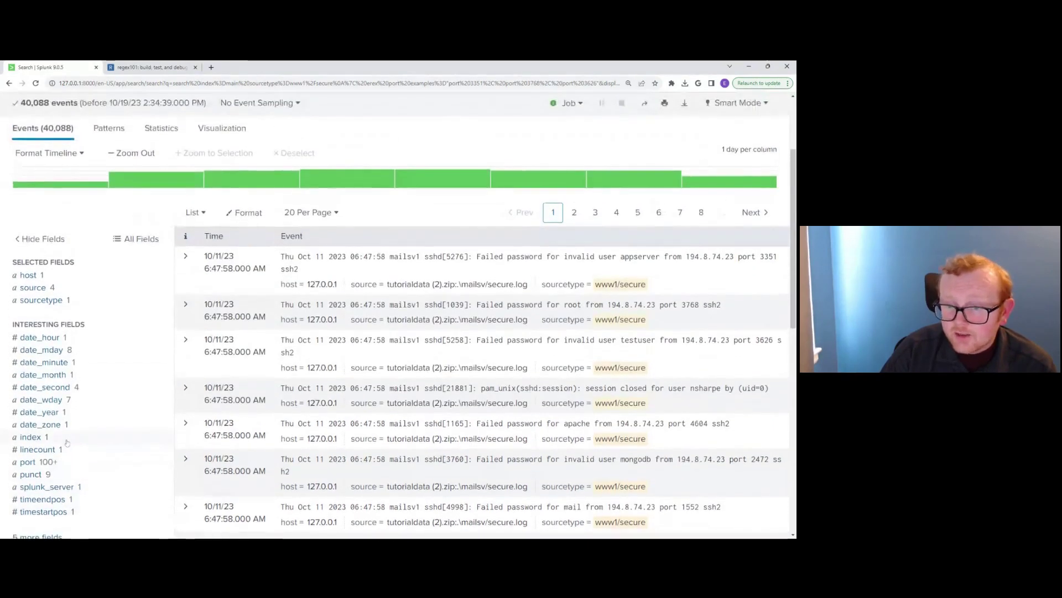
scroll(67, 441, up, 2)
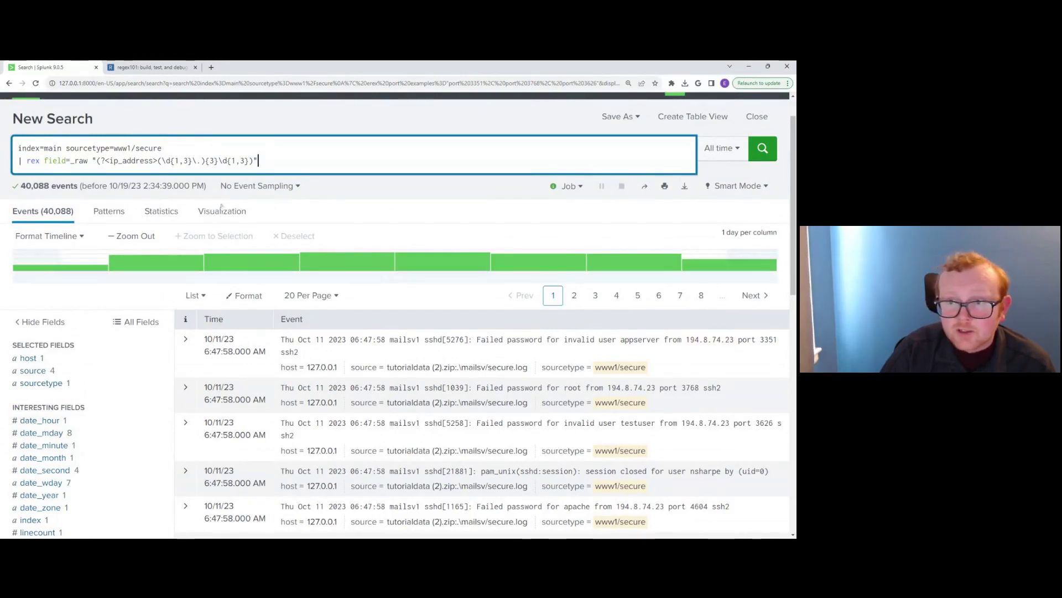
scroll(709, 339, up, 1)
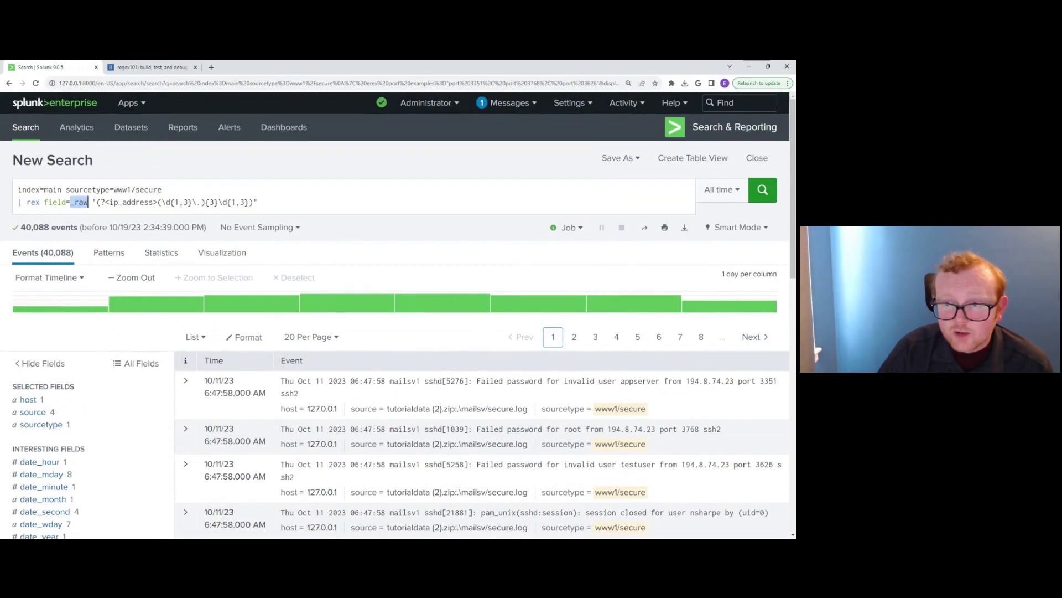
click(96, 202)
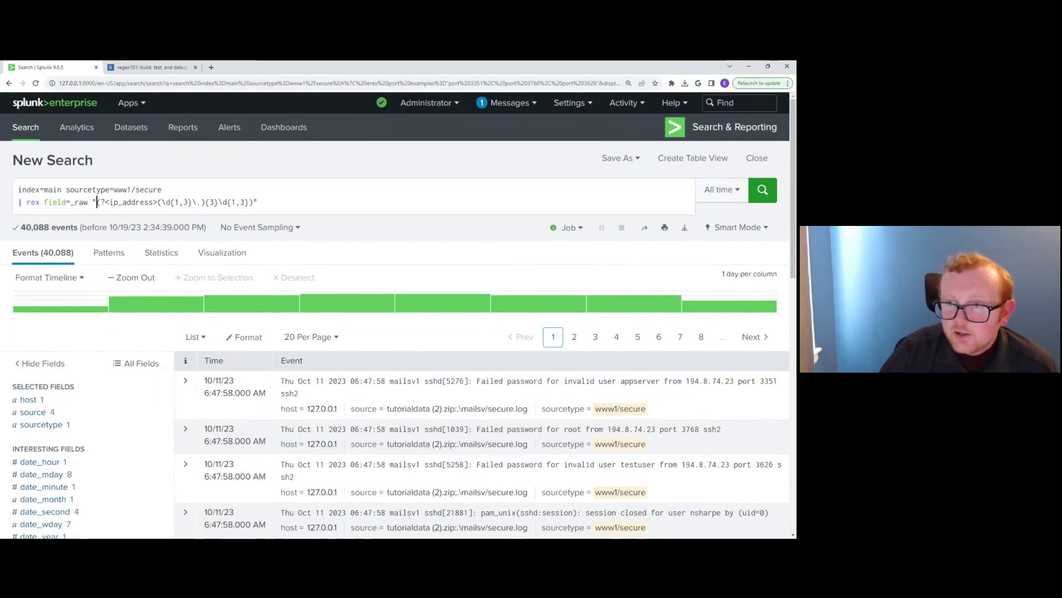
mouse_move(96, 202)
mouse_down()
mouse_move(149, 202)
mouse_move(102, 202)
mouse_up()
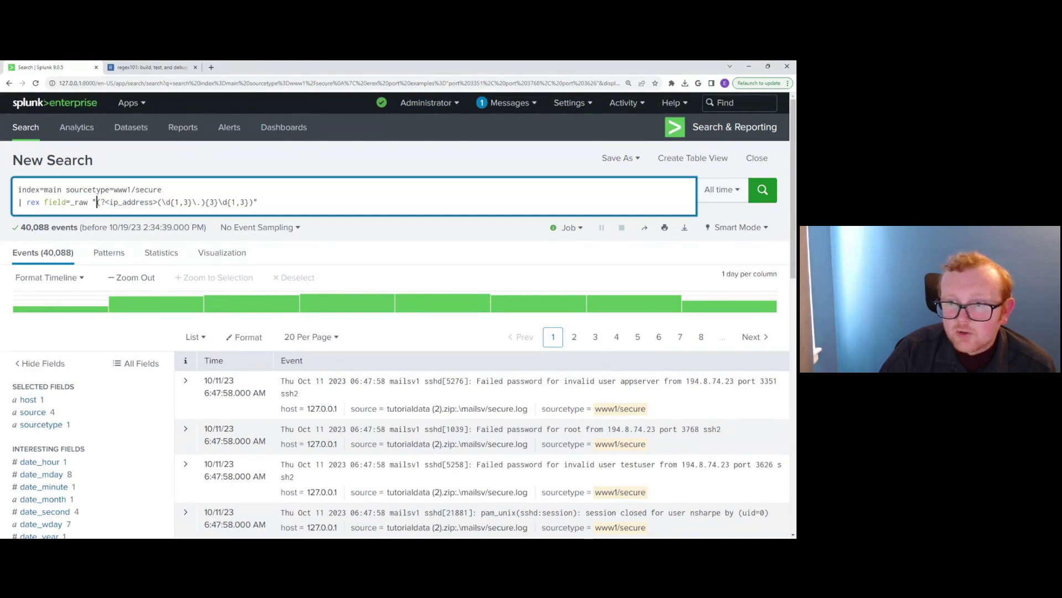
click(105, 202)
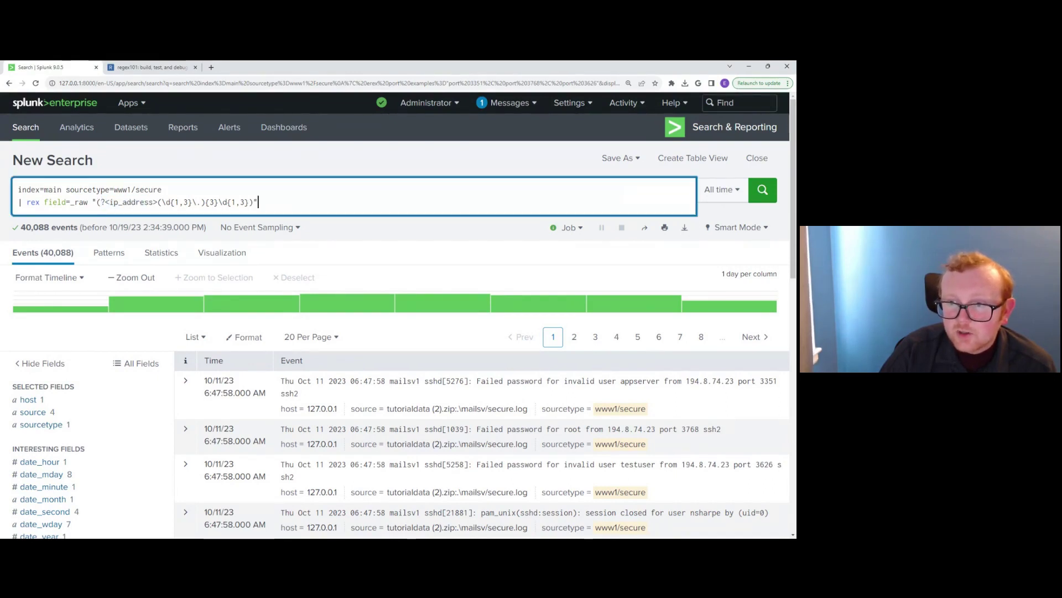
drag(105, 202, 155, 202)
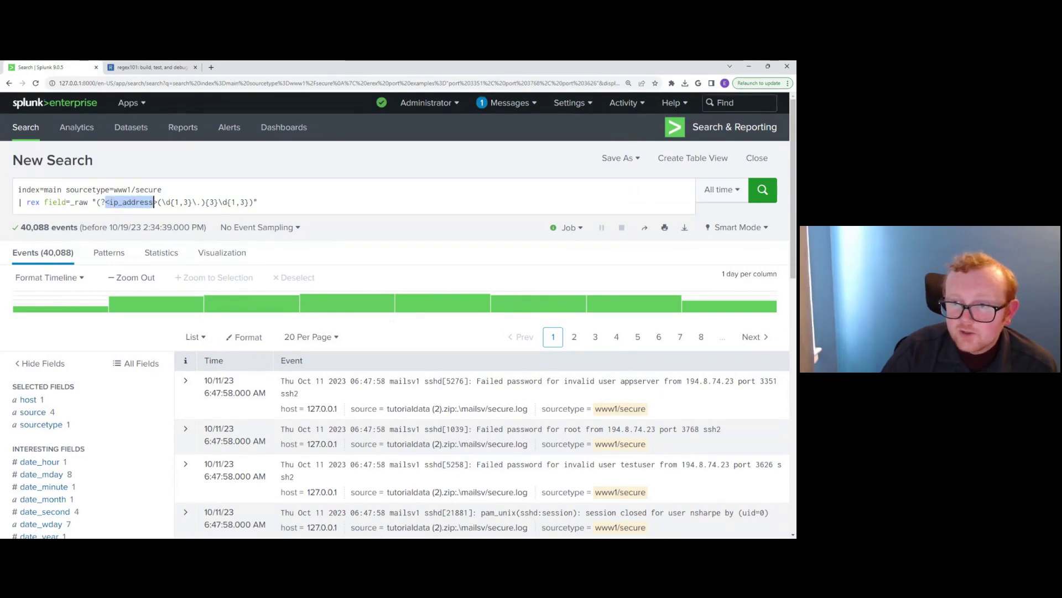
click(154, 202)
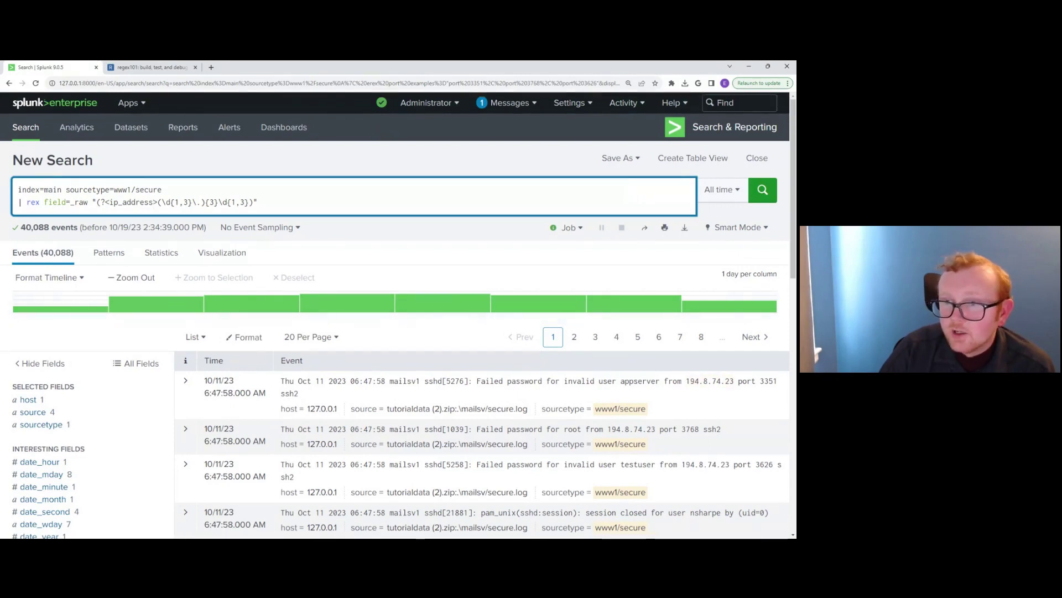
click(162, 202)
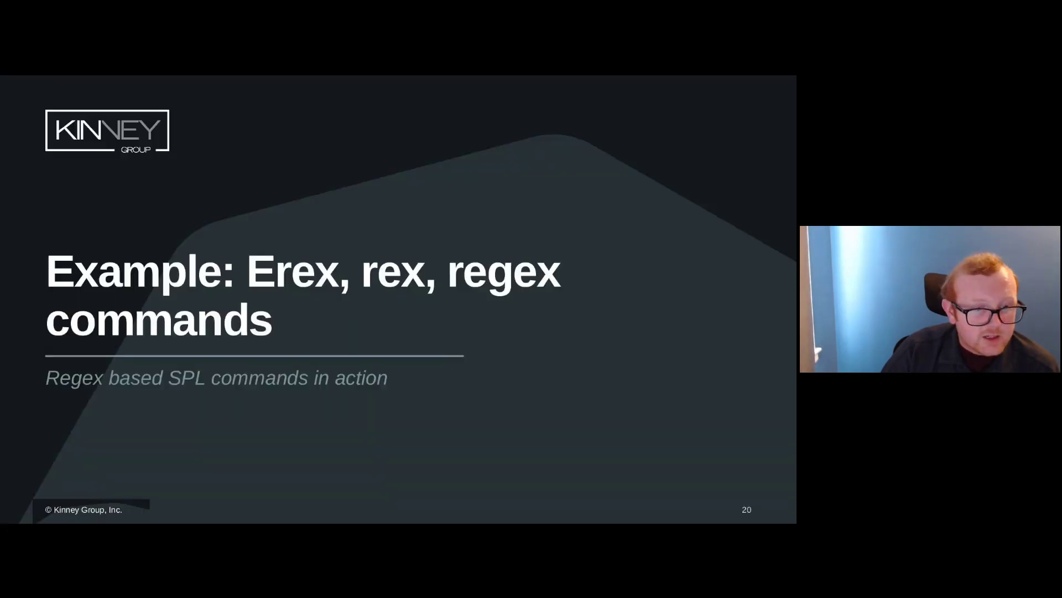
key(Left)
key(Left)
key(Left)
key(Left)
key(Left)
key(Left)
key(Left)
key(Left)
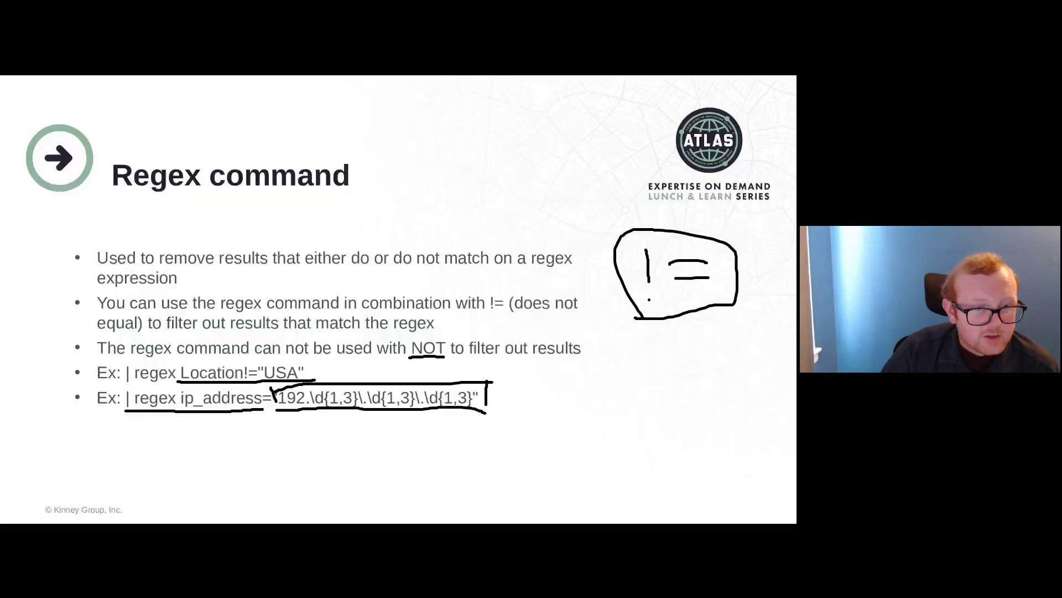
key(Left)
key(Left)
key(Left)
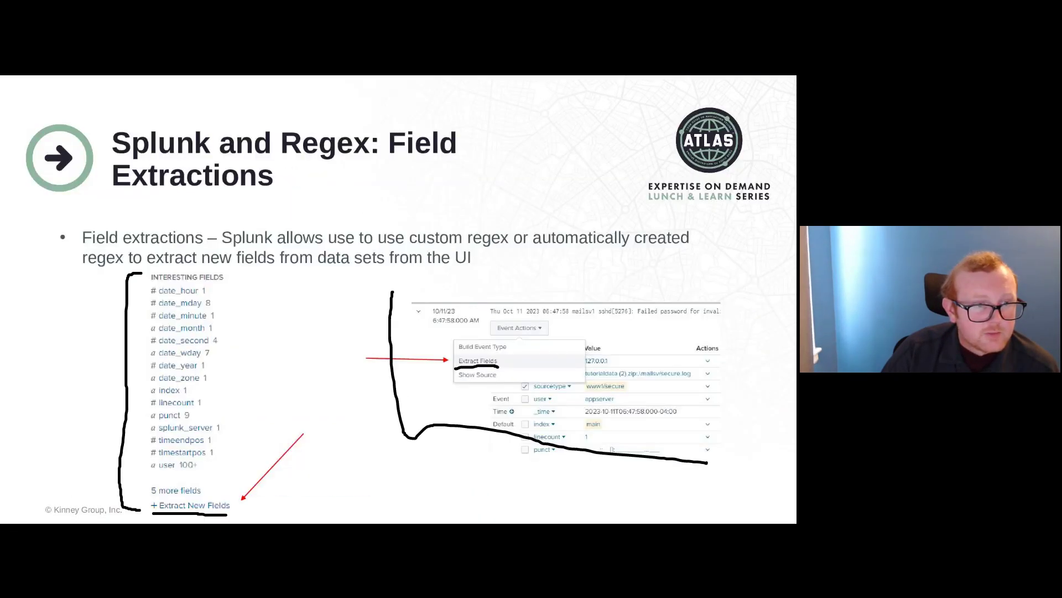
key(Left)
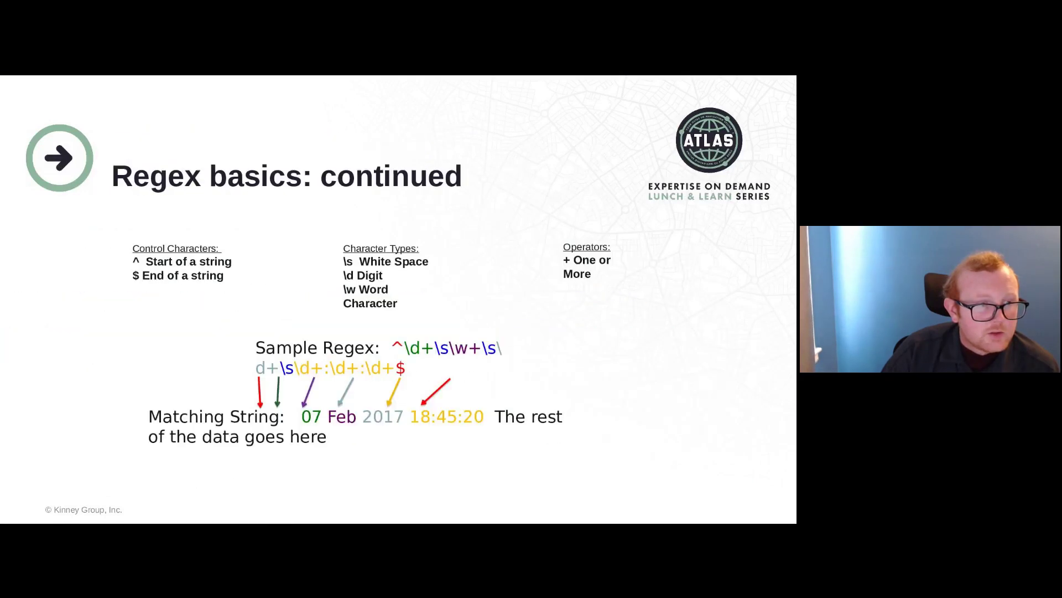
key(Right)
key(Right)
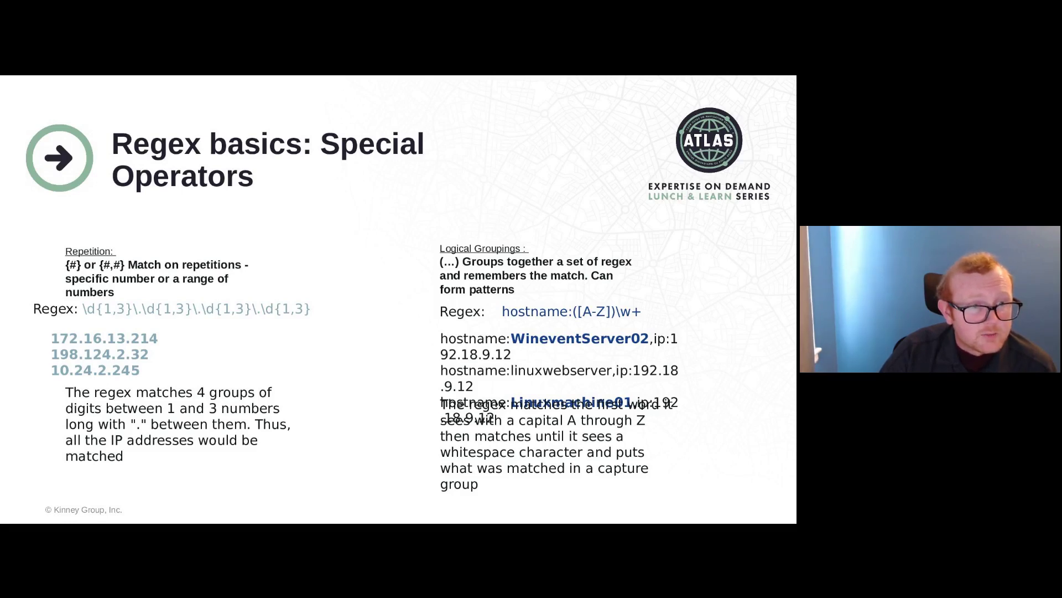
drag(79, 317, 311, 319)
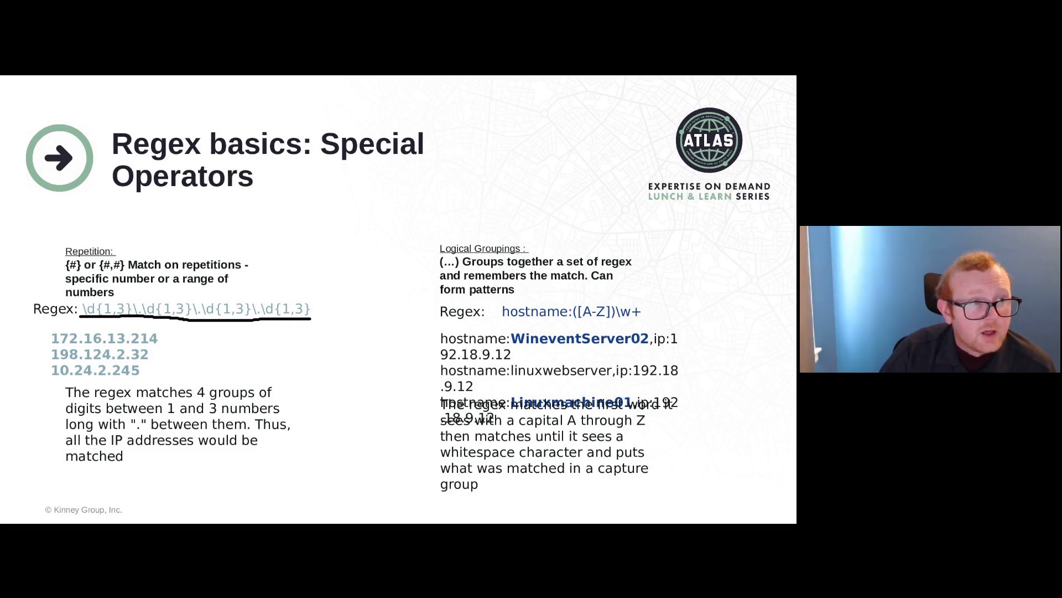
key(Escape)
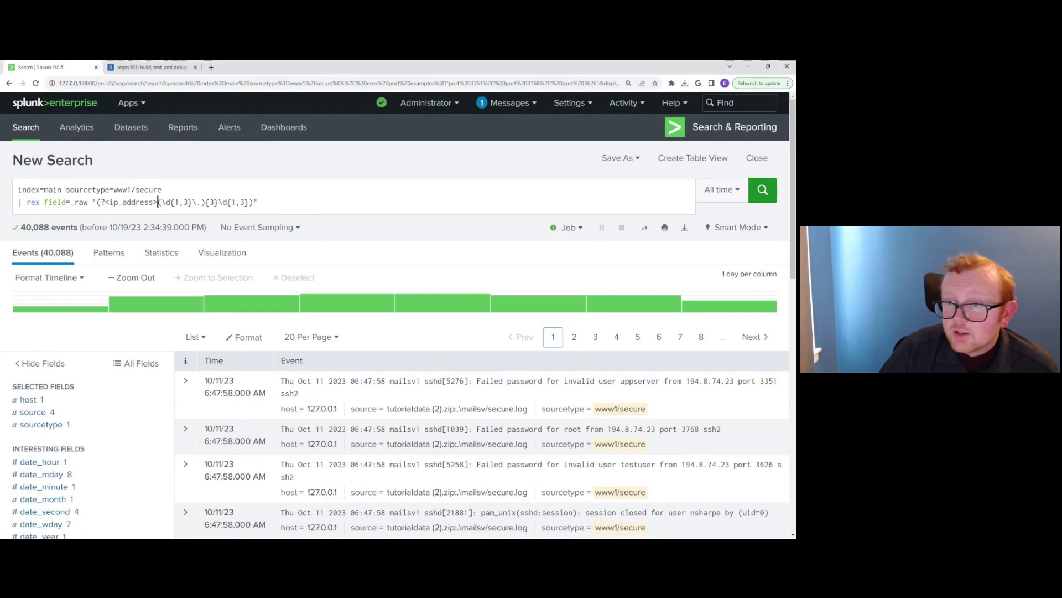
Examine the rex pattern piece by piece: the (\d{1,3}\.) group, the escaped dot, the {3} repetition and the final \d{1,3}
drag(158, 202, 192, 202)
key(shift+Right)
key(shift+Right)
key(shift+Right)
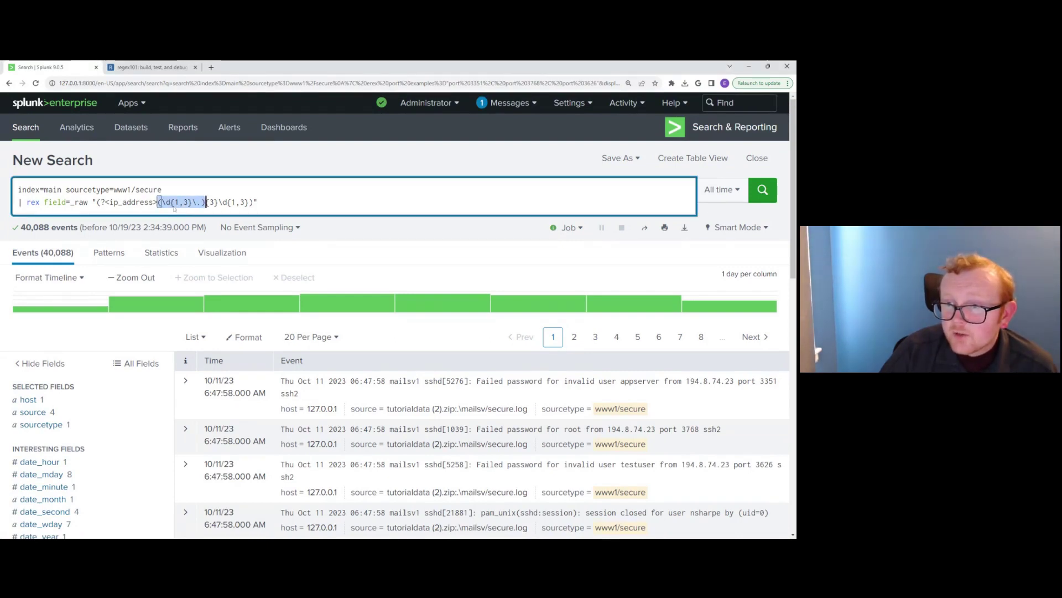
click(166, 202)
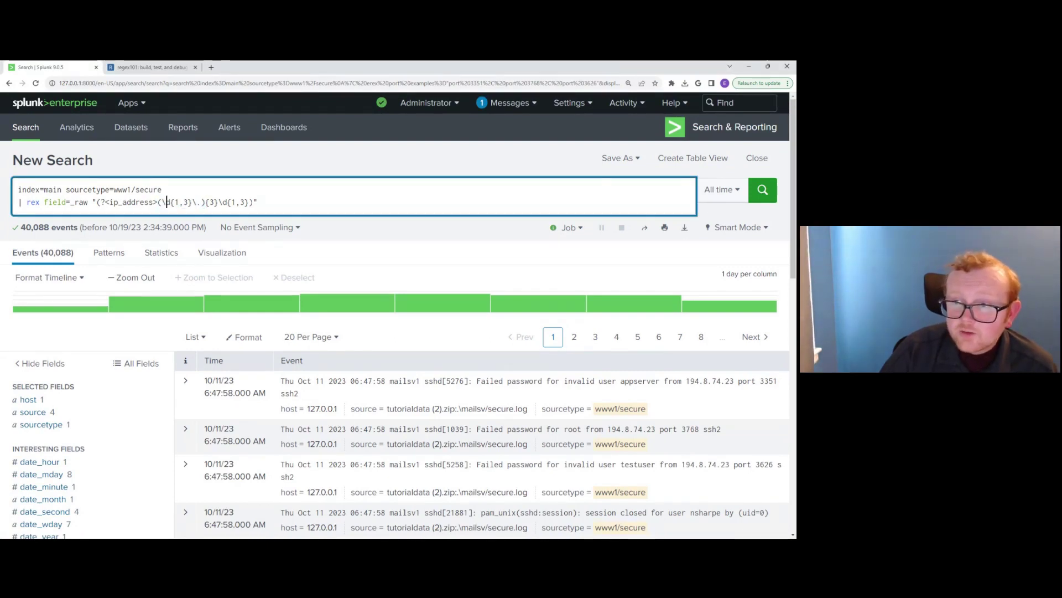
drag(193, 202, 197, 202)
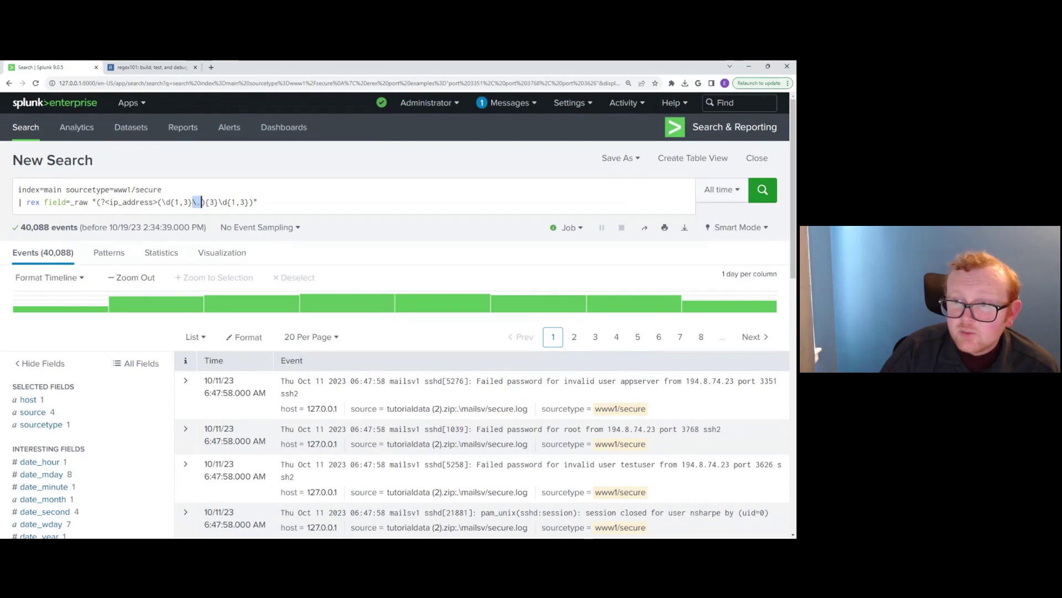
click(201, 202)
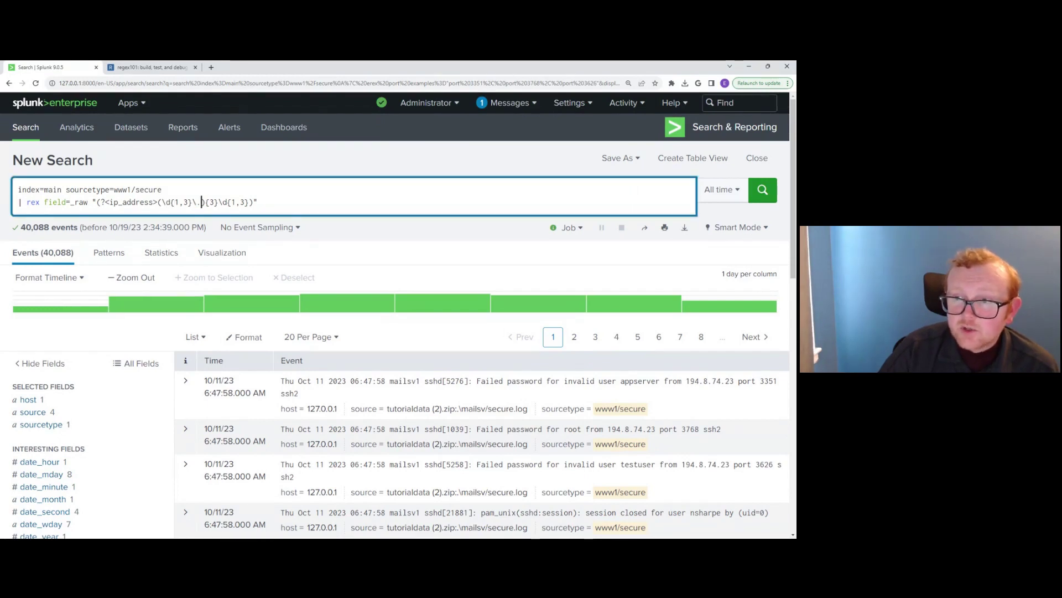
drag(205, 202, 214, 202)
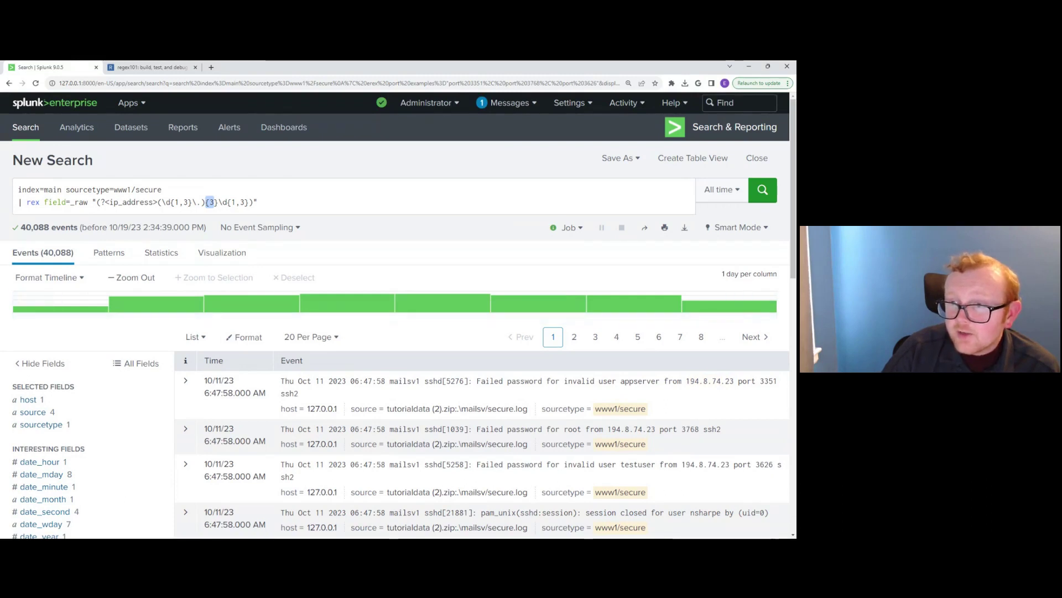
drag(218, 202, 223, 201)
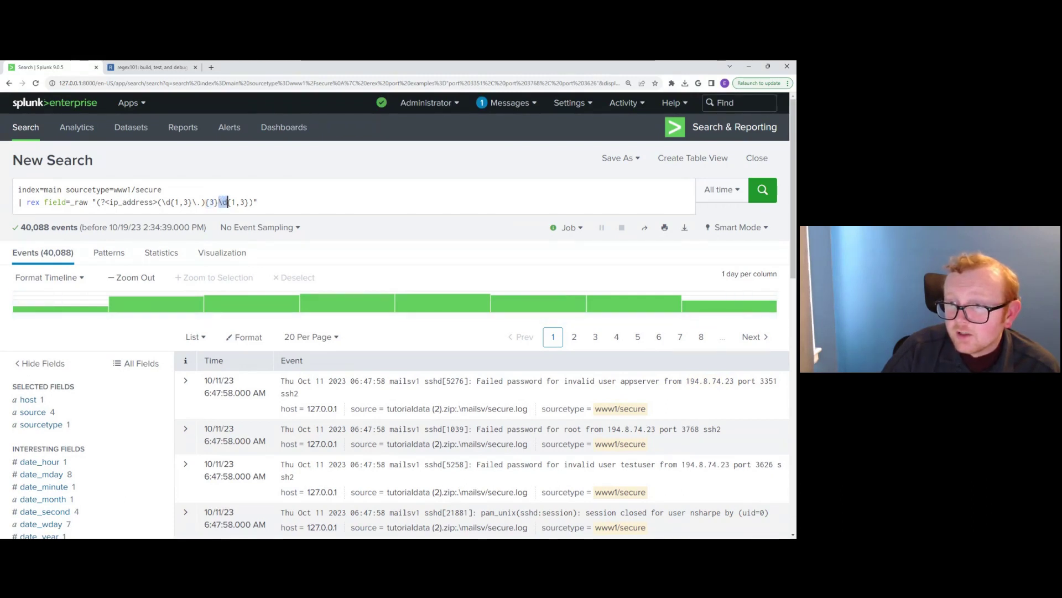
Run the rex search over All time and bring up the interesting fields list to find ip_address
click(250, 202)
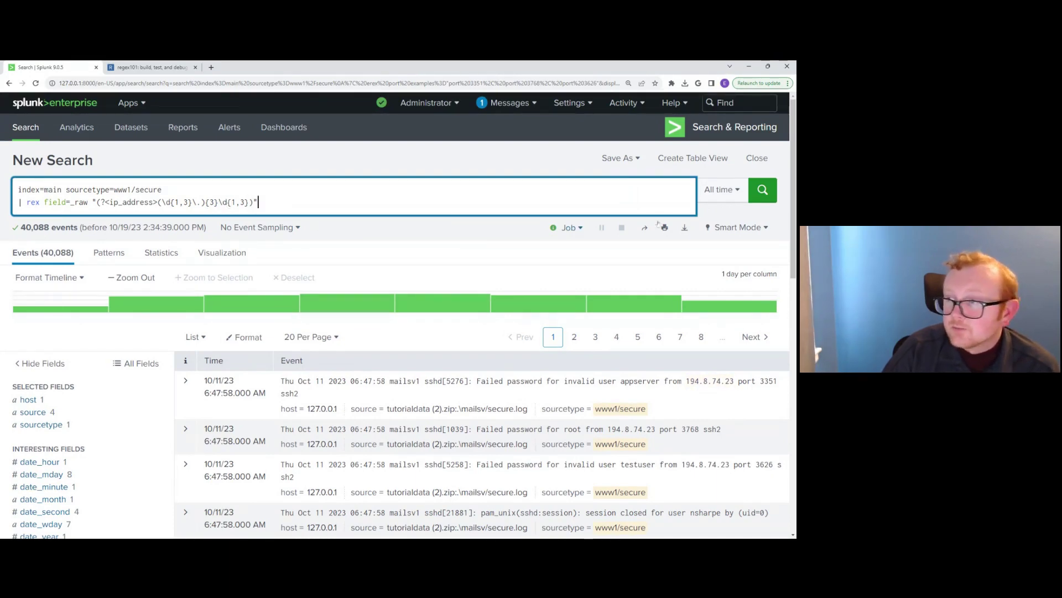
click(762, 190)
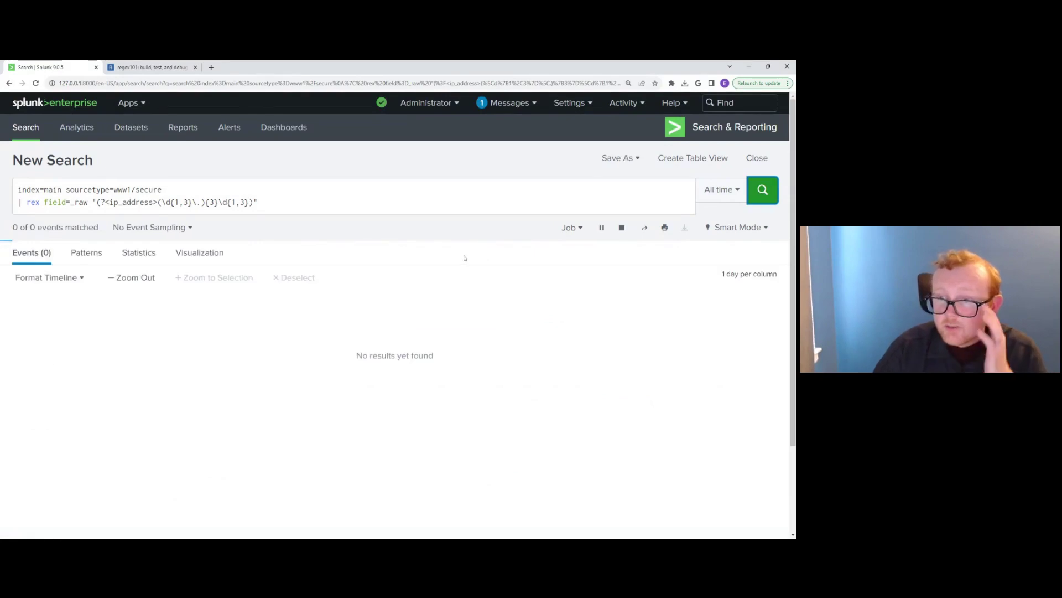
scroll(100, 375, down, 3)
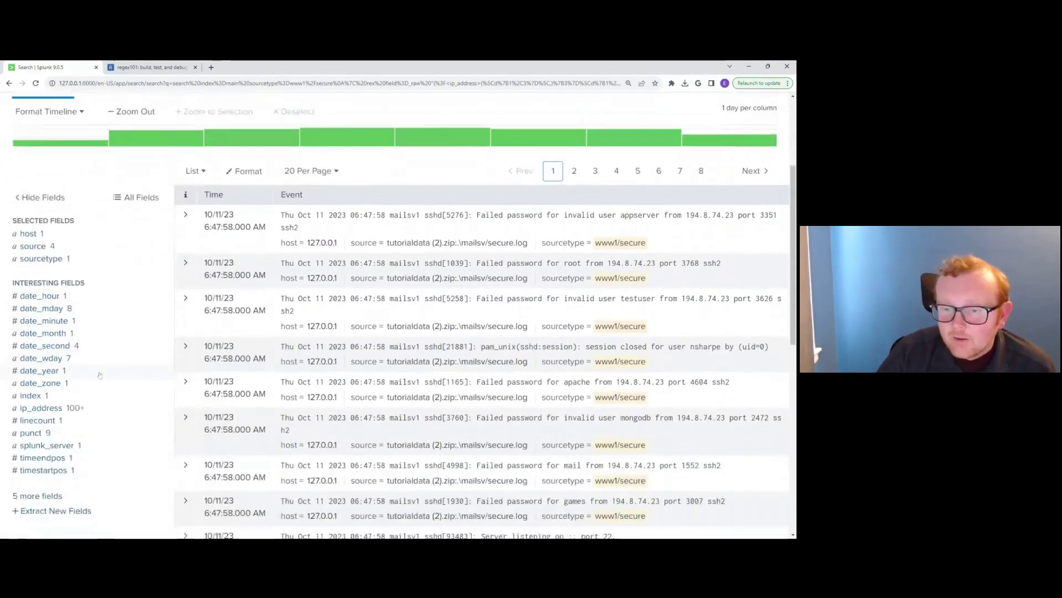
Open the ip_address field's summary from the interesting fields and review its top values
scroll(99, 376, up, 3)
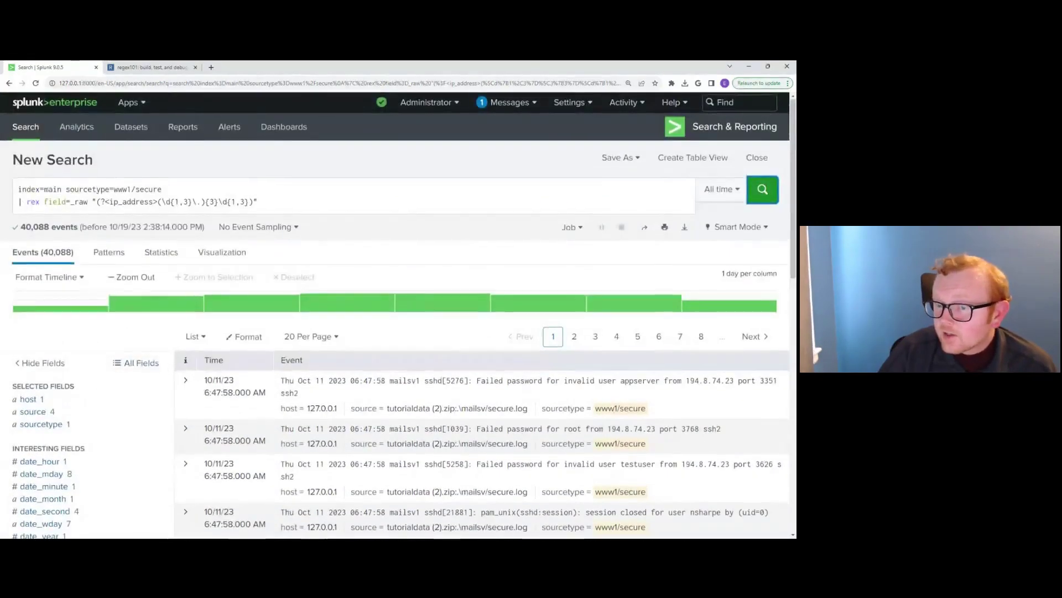
scroll(57, 413, down, 3)
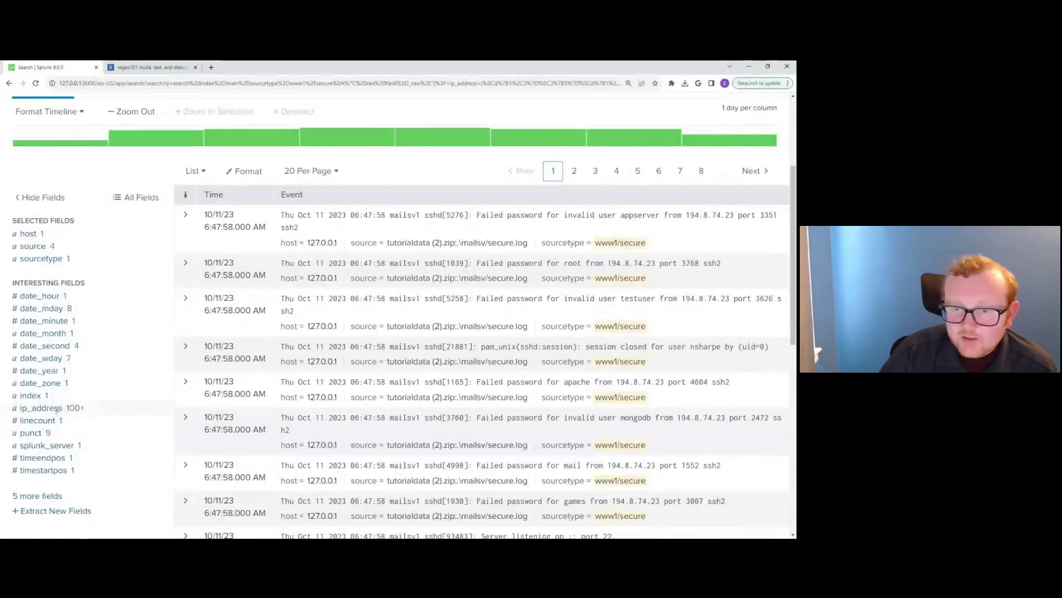
click(50, 408)
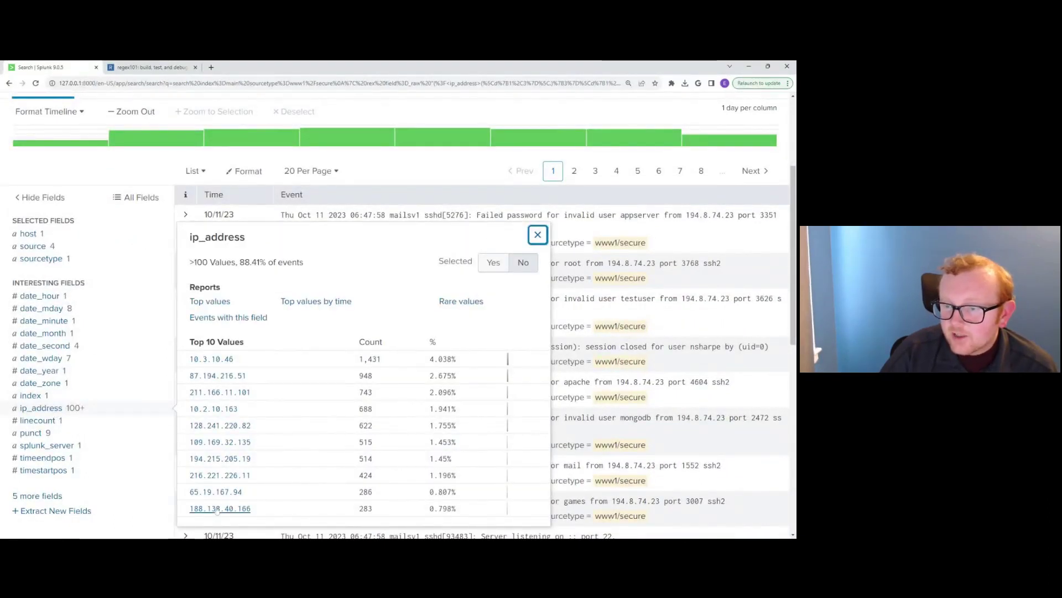
Add the line | stats count by ip_address to the rex search, run it and look through the resulting table
scroll(201, 256, up, 3)
click(310, 206)
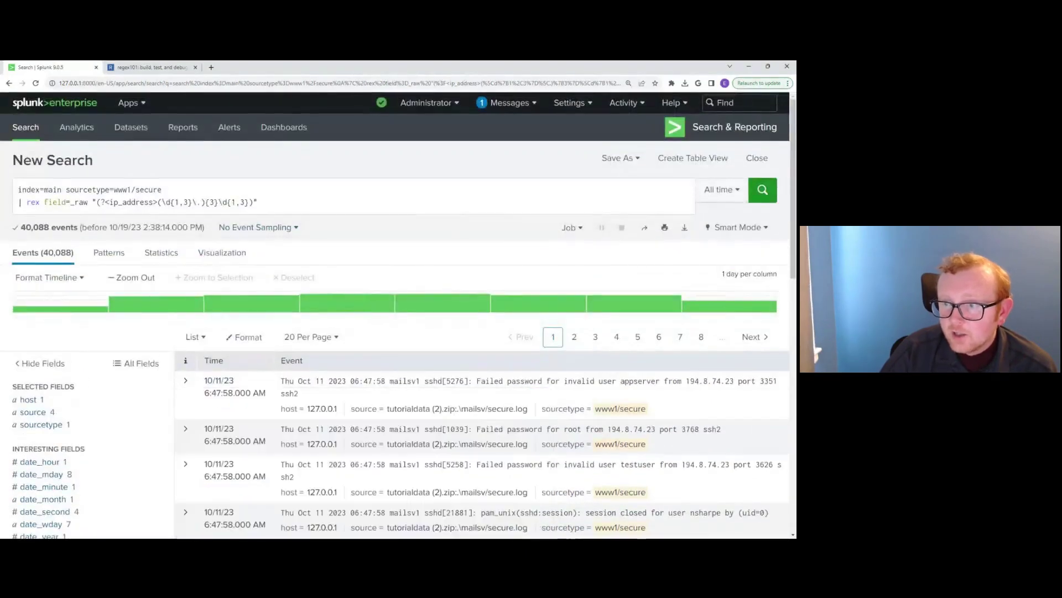
text(| st)
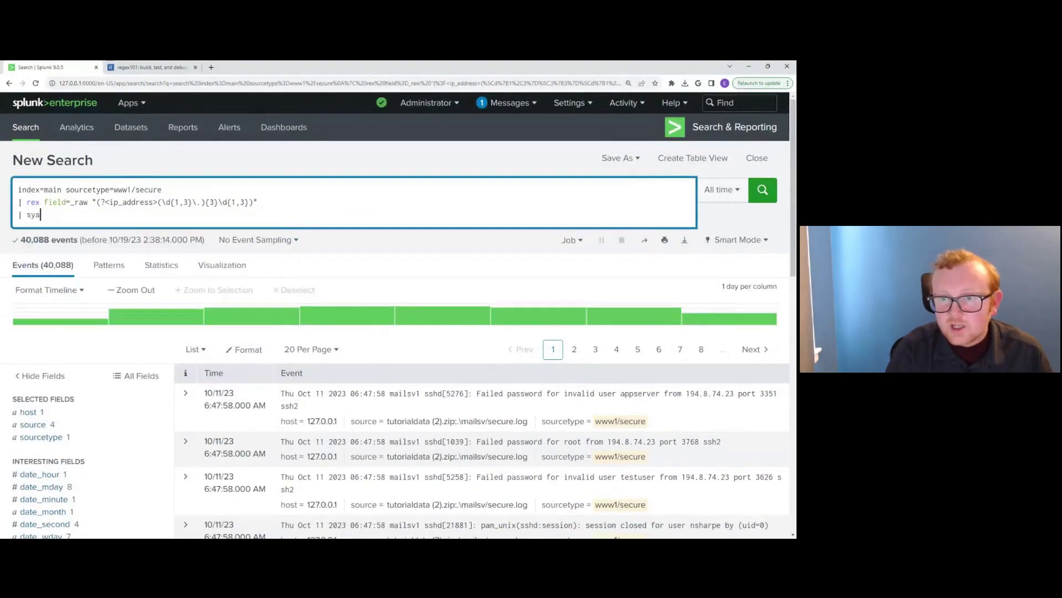
text(at)
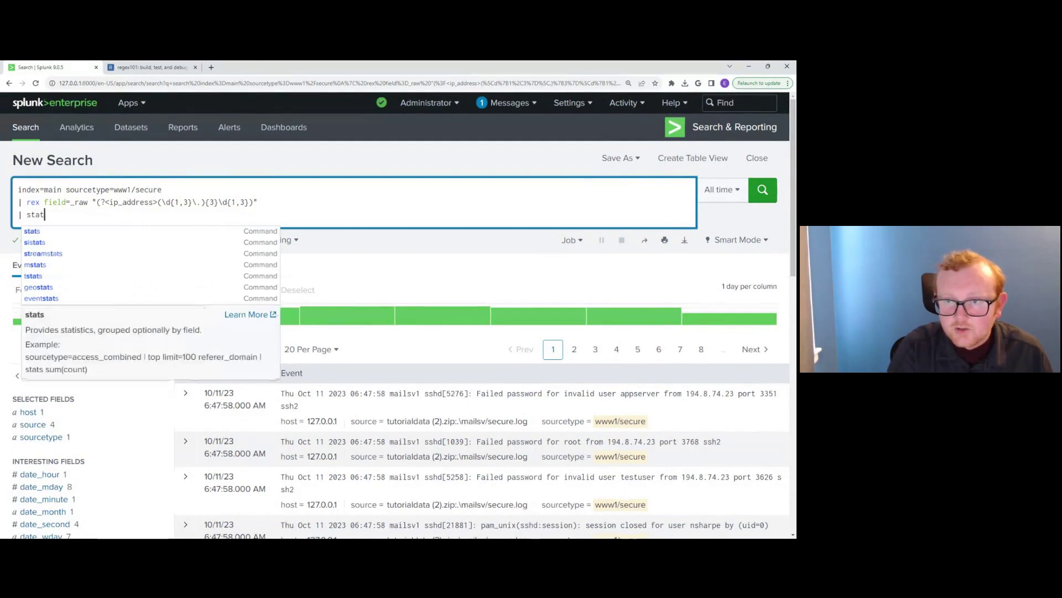
text(s count )
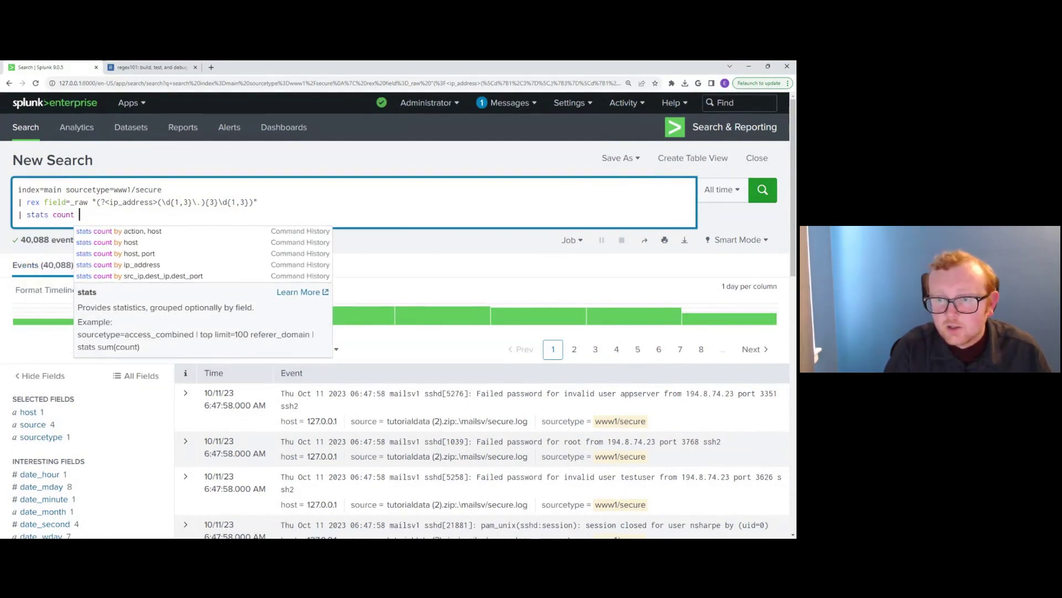
text(by ip_address)
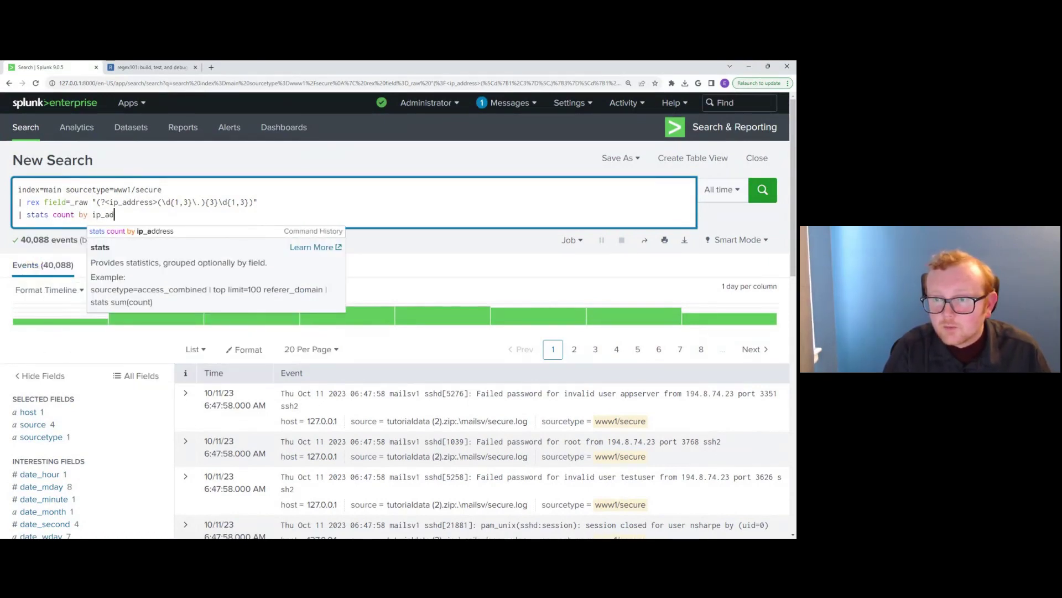
key(Return)
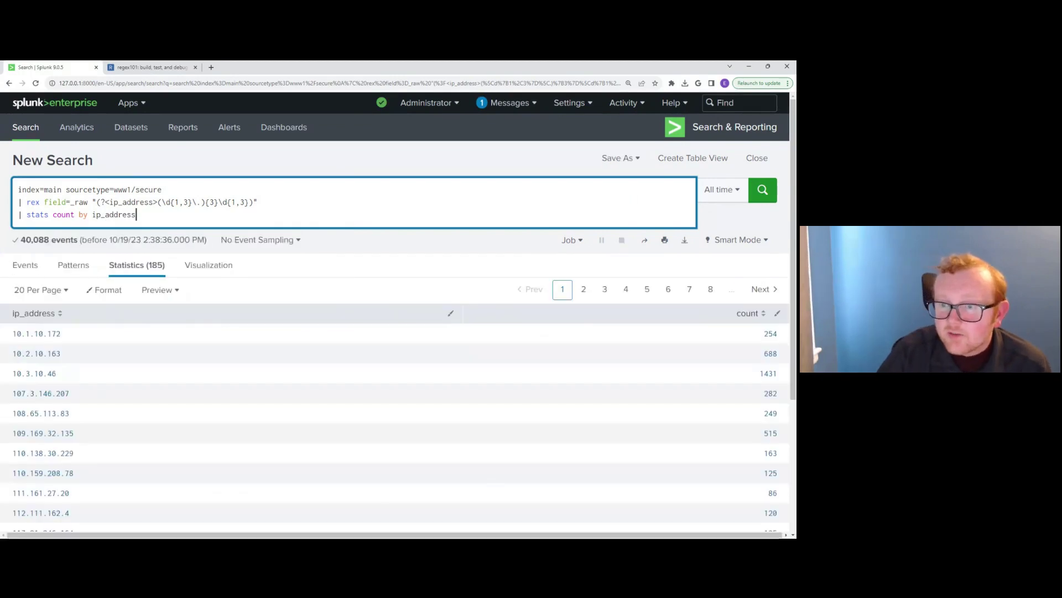
scroll(304, 338, down, 3)
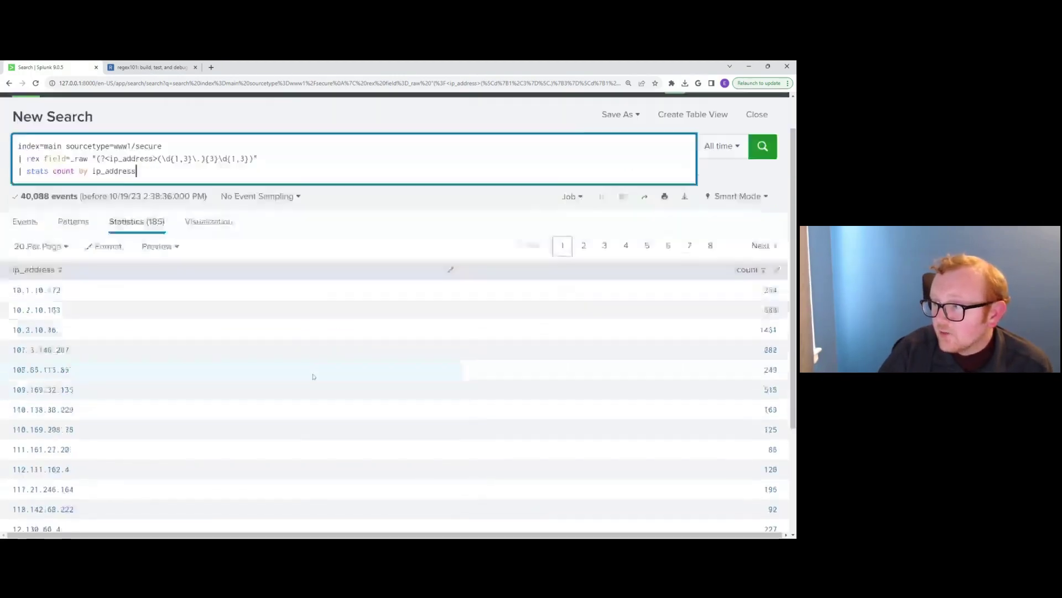
scroll(313, 372, up, 3)
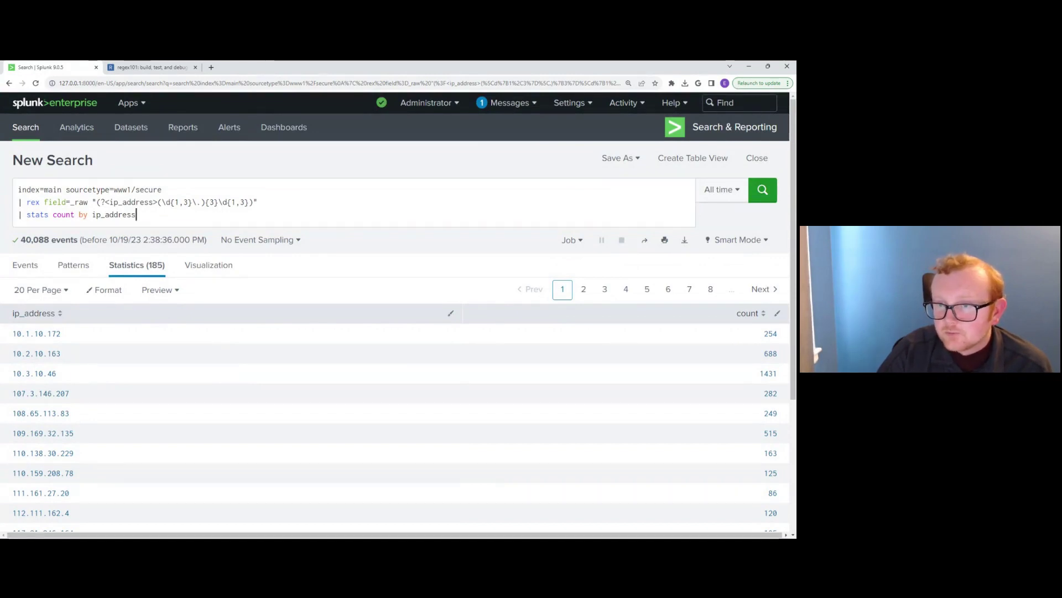
Remove the stats line from the search and rerun it with only the rex command
drag(137, 214, 11, 216)
key(BackSpace)
key(BackSpace)
key(Return)
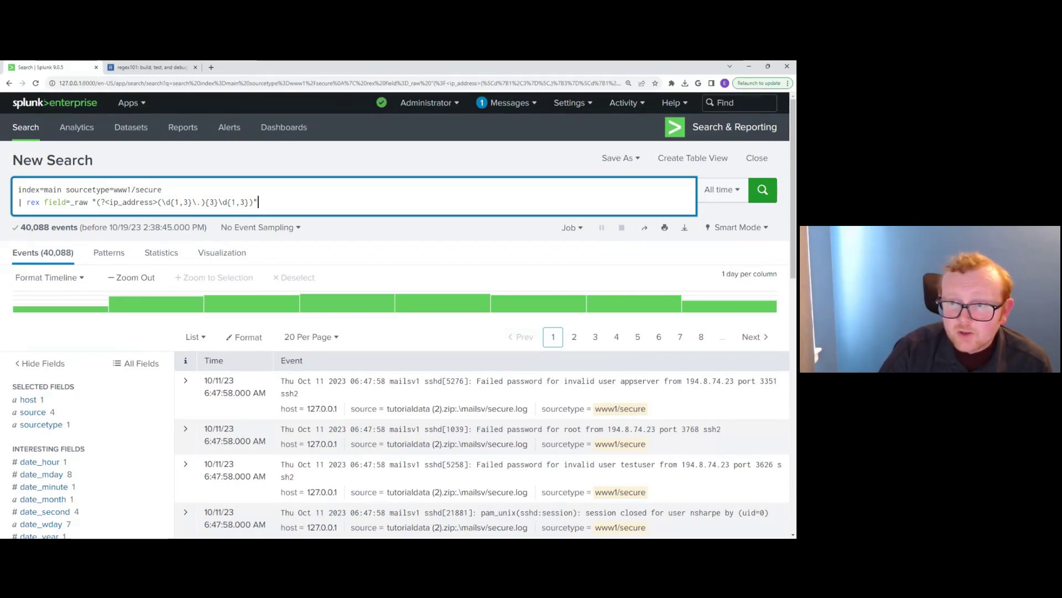
Switch to regex101 and paste \d{1,3}(\.|){4} from the prepared notes as the regular expression for the test string 192.168.11.21
drag(156, 202, 249, 202)
click(245, 202)
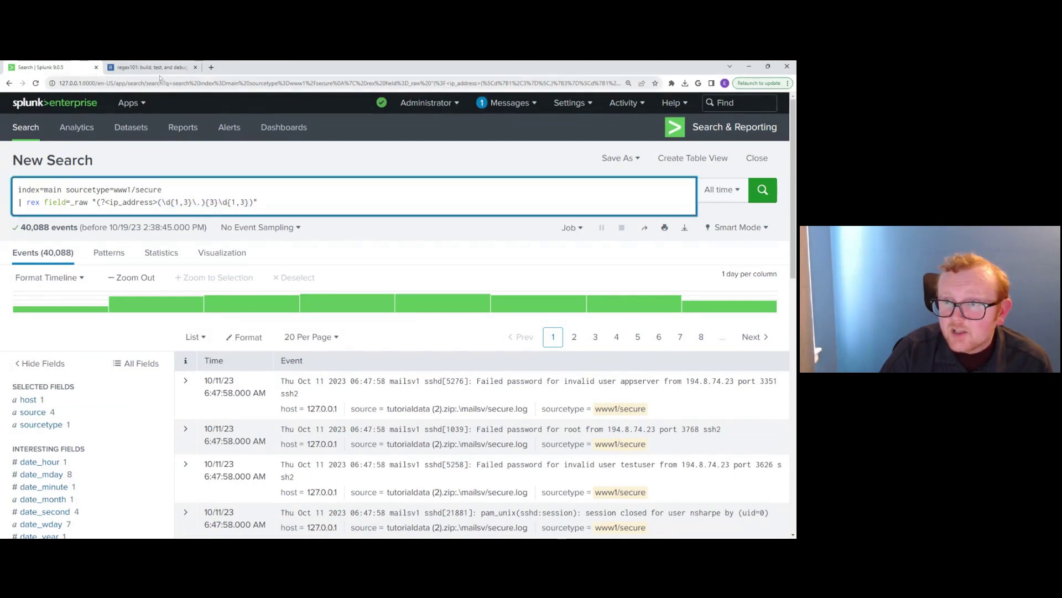
key(ctrl+Tab)
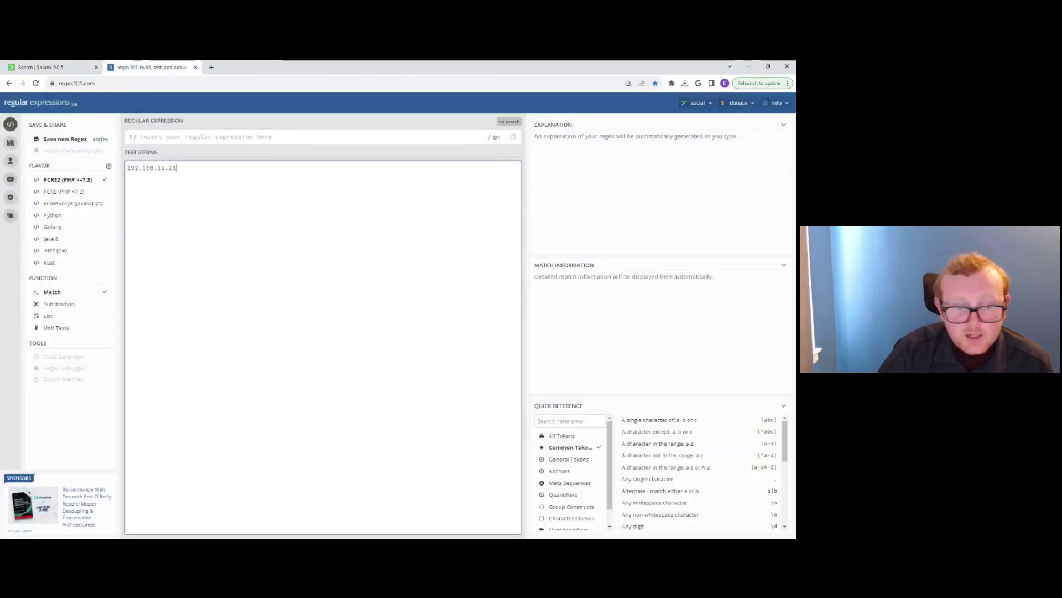
key(alt+Tab)
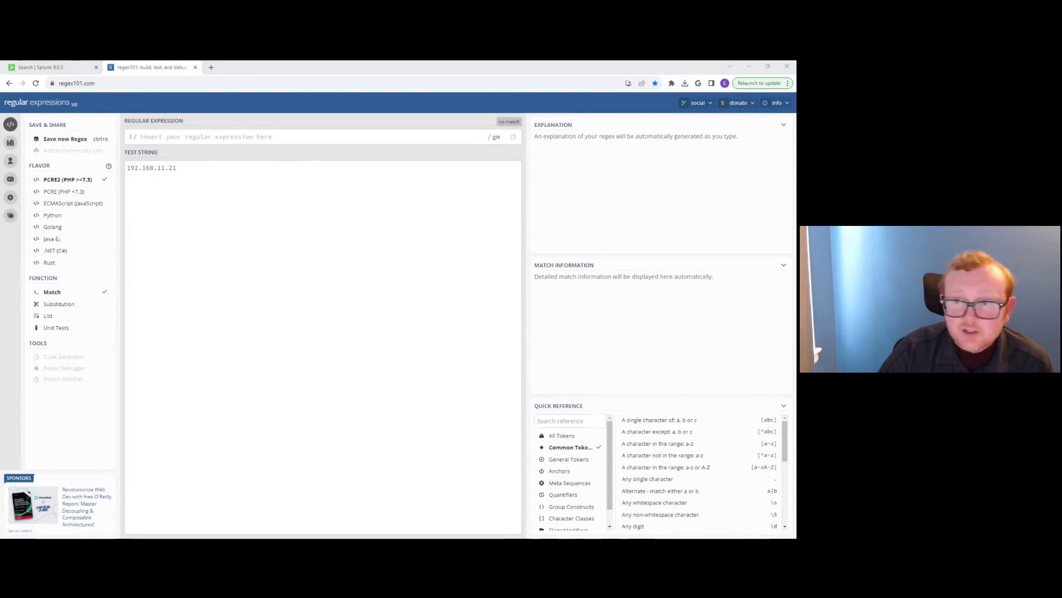
key(alt+Tab)
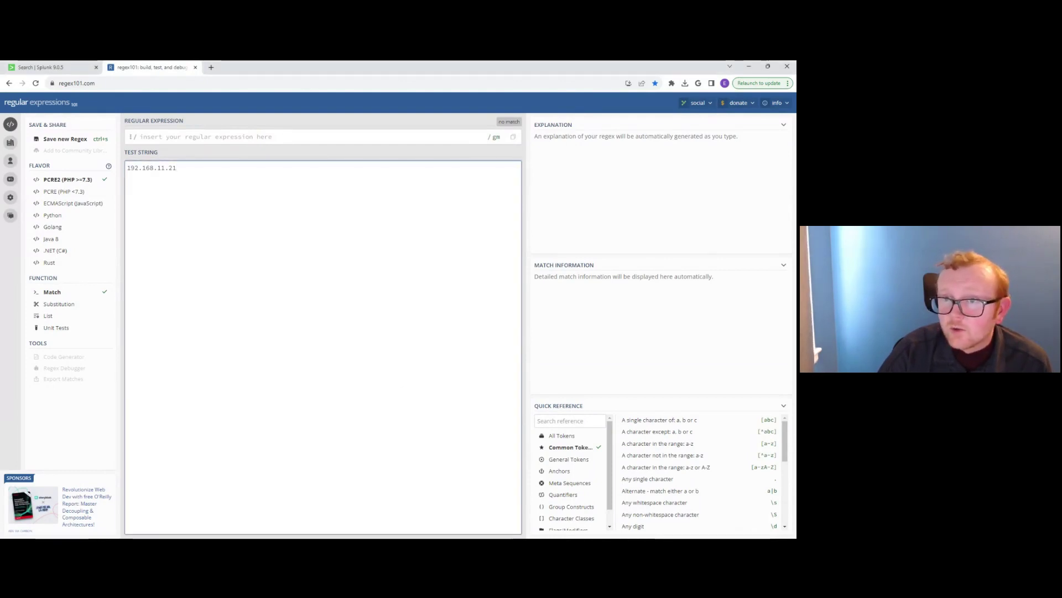
click(140, 136)
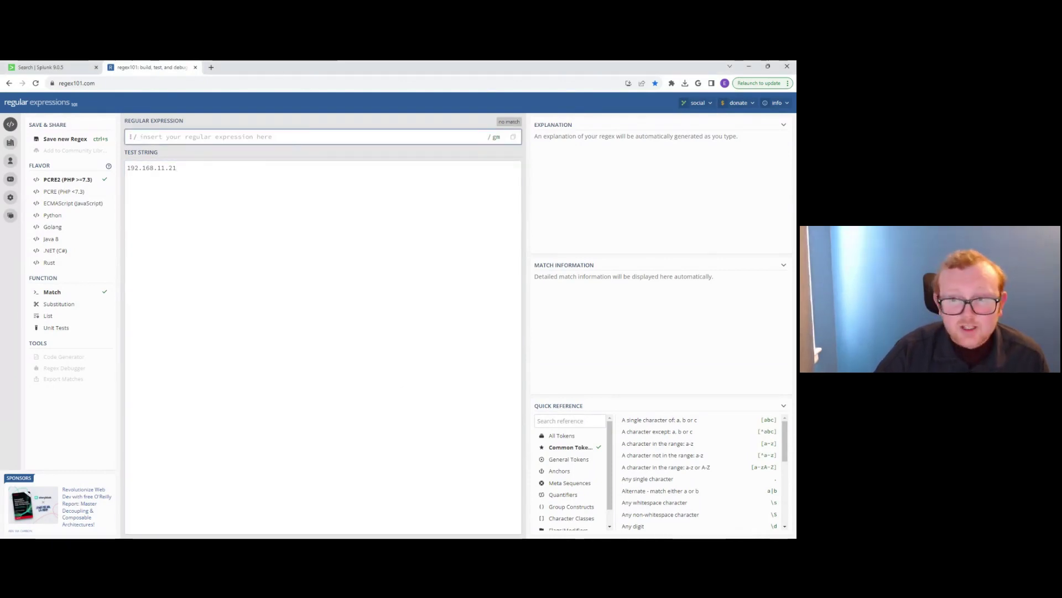
key(ctrl+plus)
key(ctrl+plus)
key(ctrl+plus)
key(ctrl+plus)
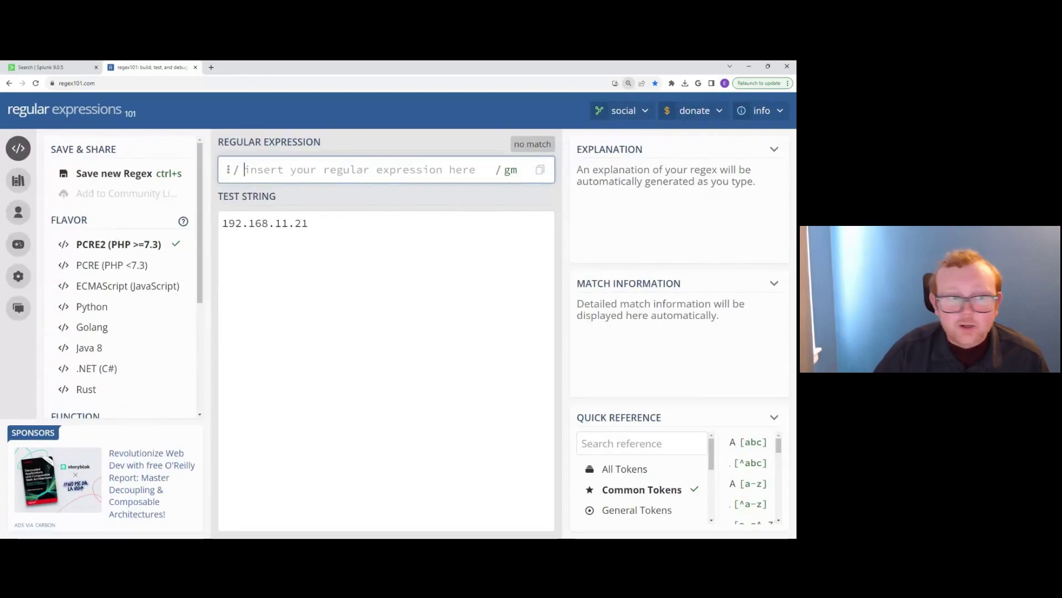
key(alt+Tab)
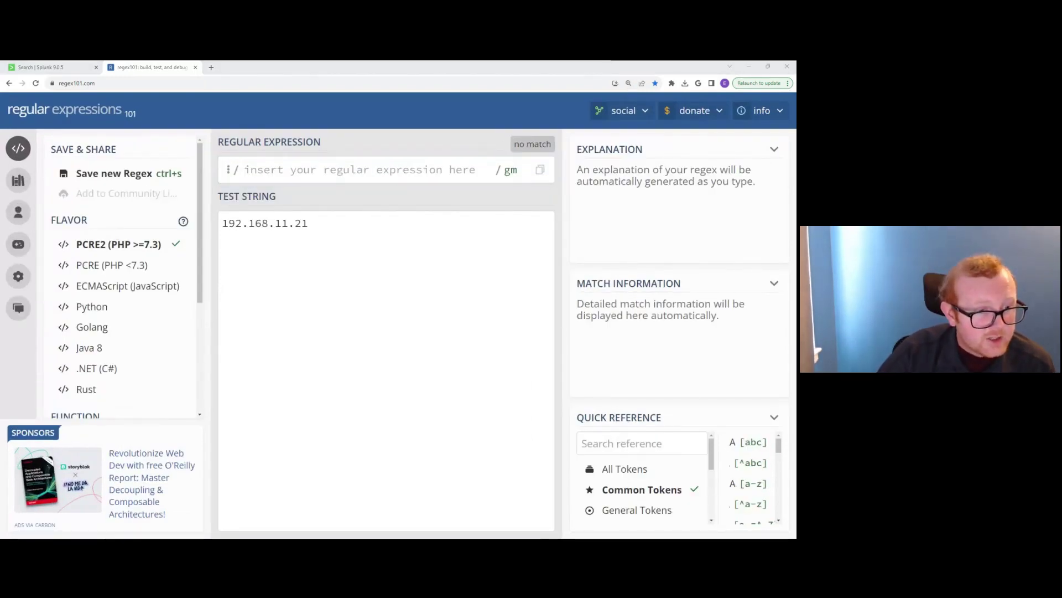
key(alt+Tab)
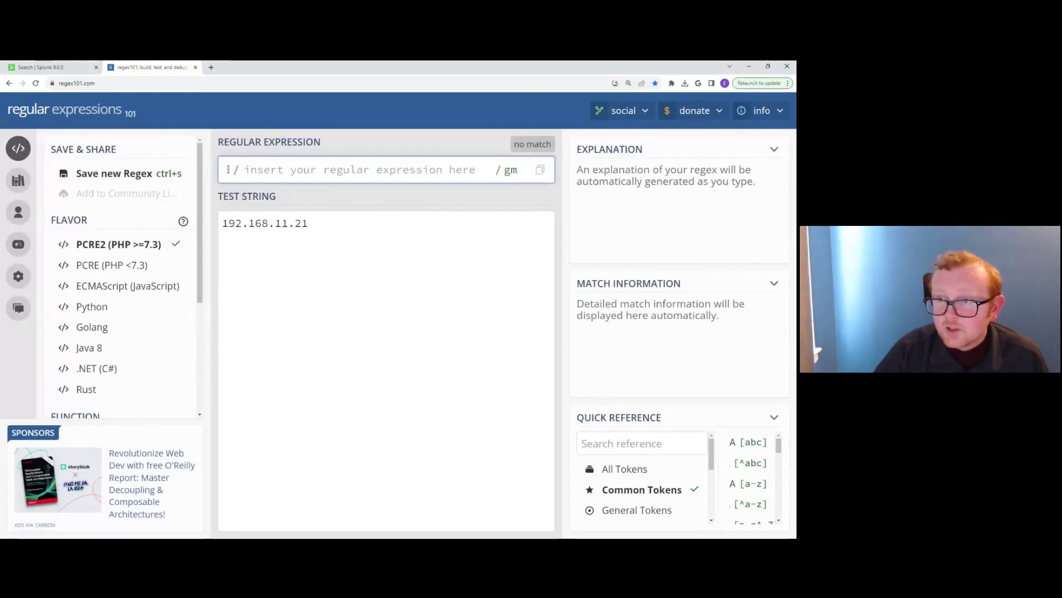
text(\d{1,3}(\.|){4})
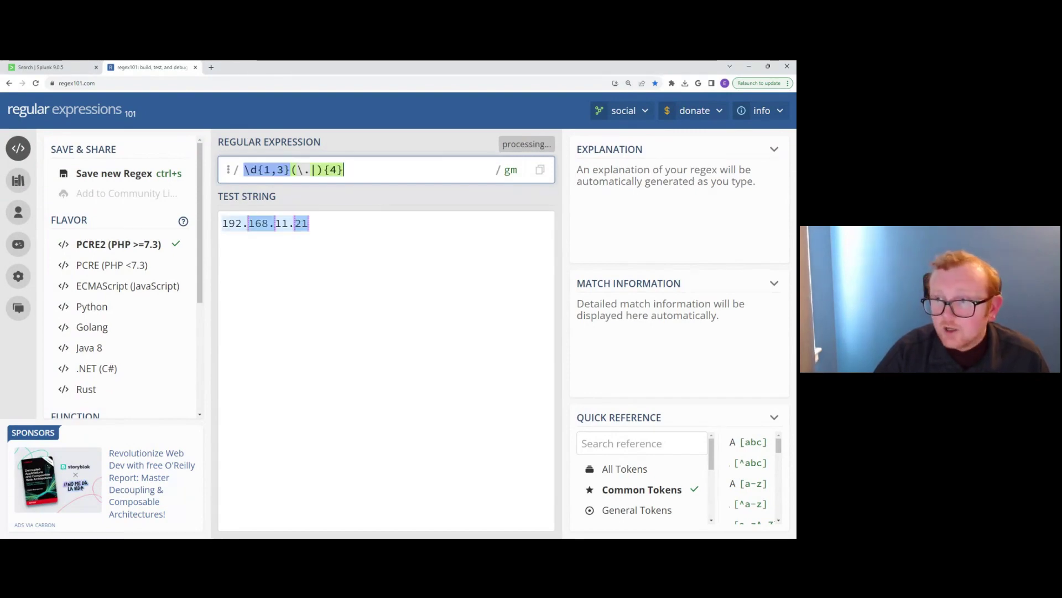
Examine the expression's parts: the \d{1,3} digits, the escaped dot, the | alternative and the {4} repetition
click(308, 223)
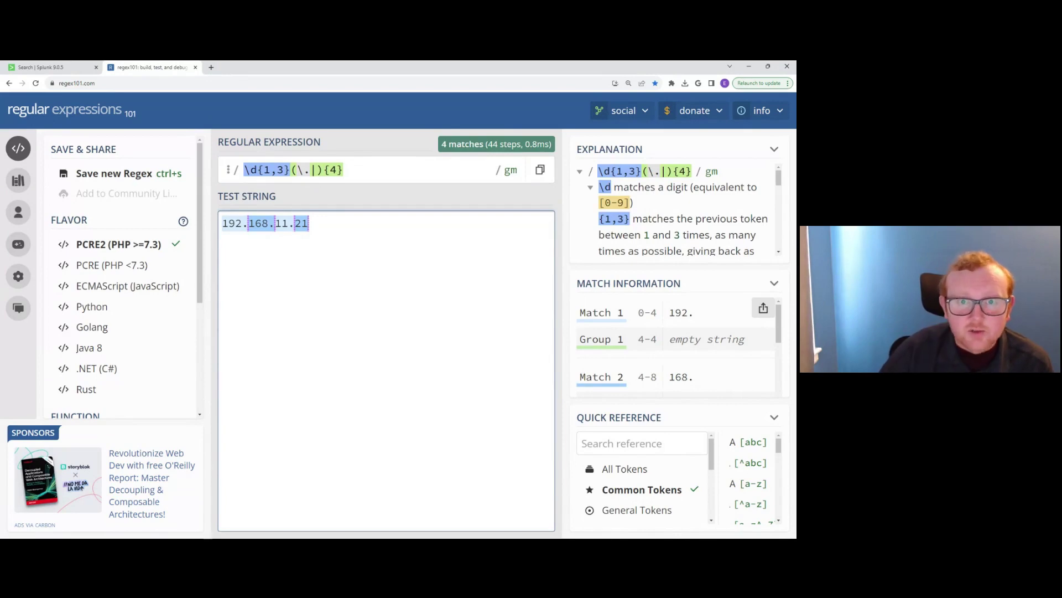
key(alt+Tab)
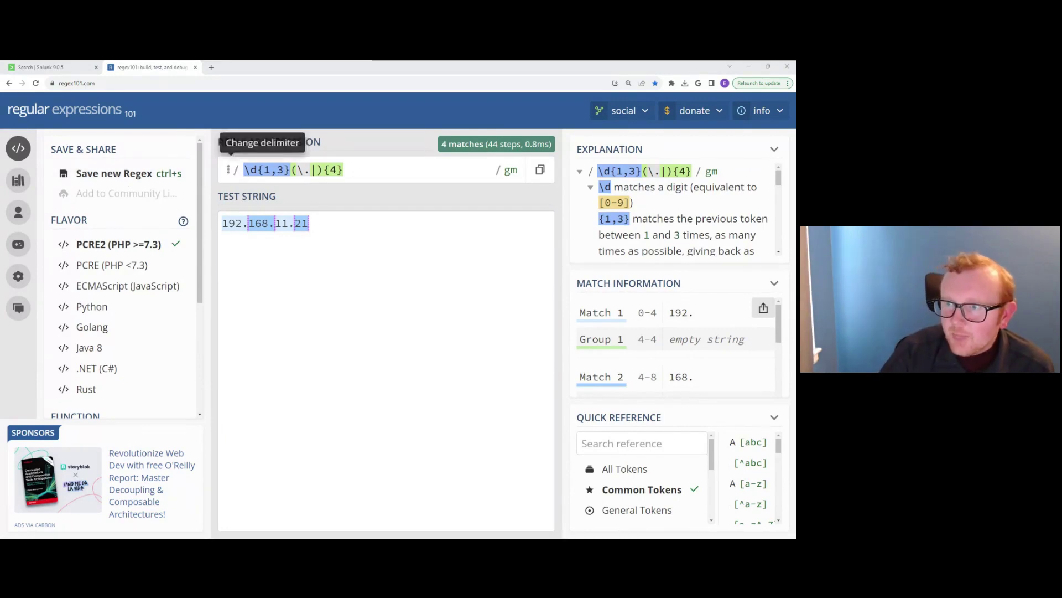
mouse_move(246, 165)
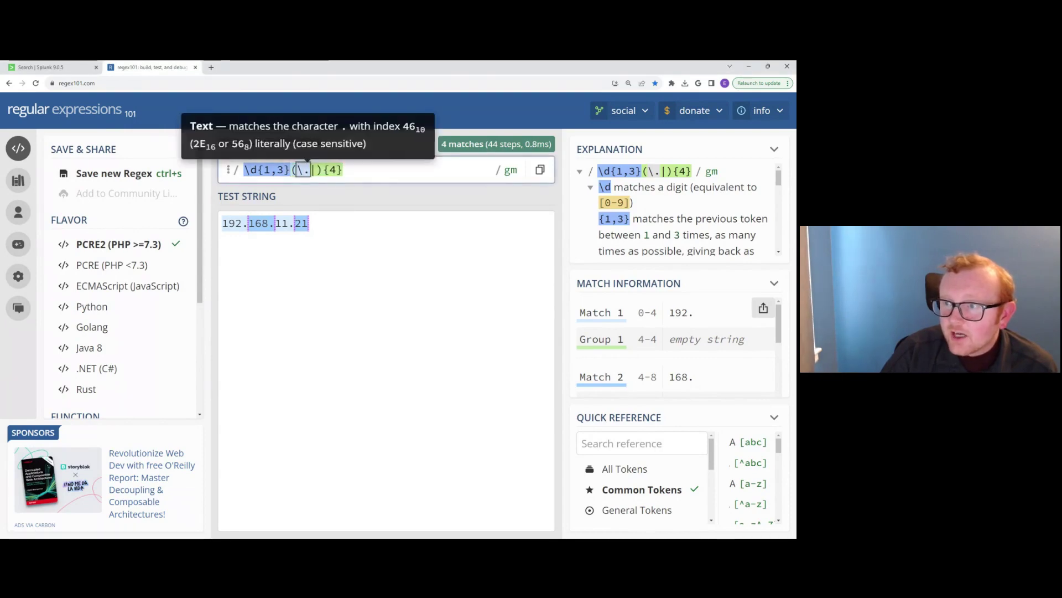
click(313, 169)
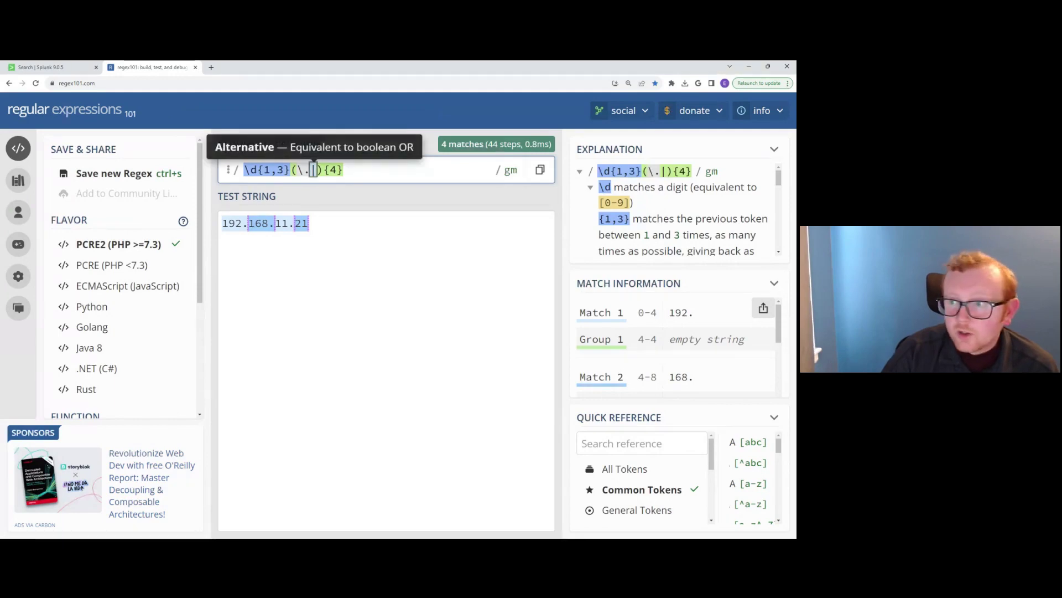
mouse_move(318, 169)
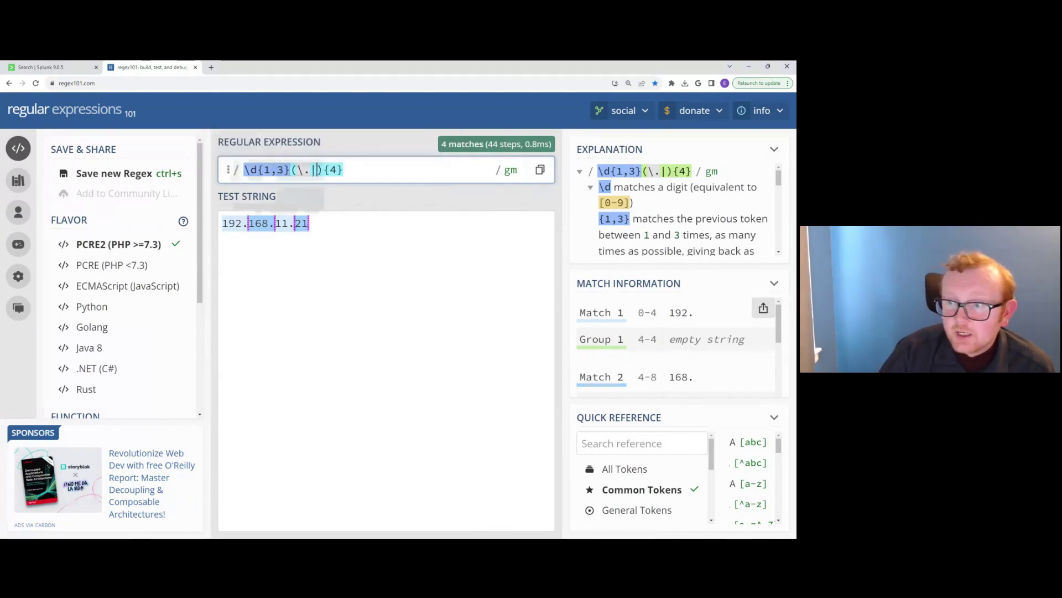
Examine how the pattern matches each octet and dot of the test string, undoing any accidental text move
click(243, 223)
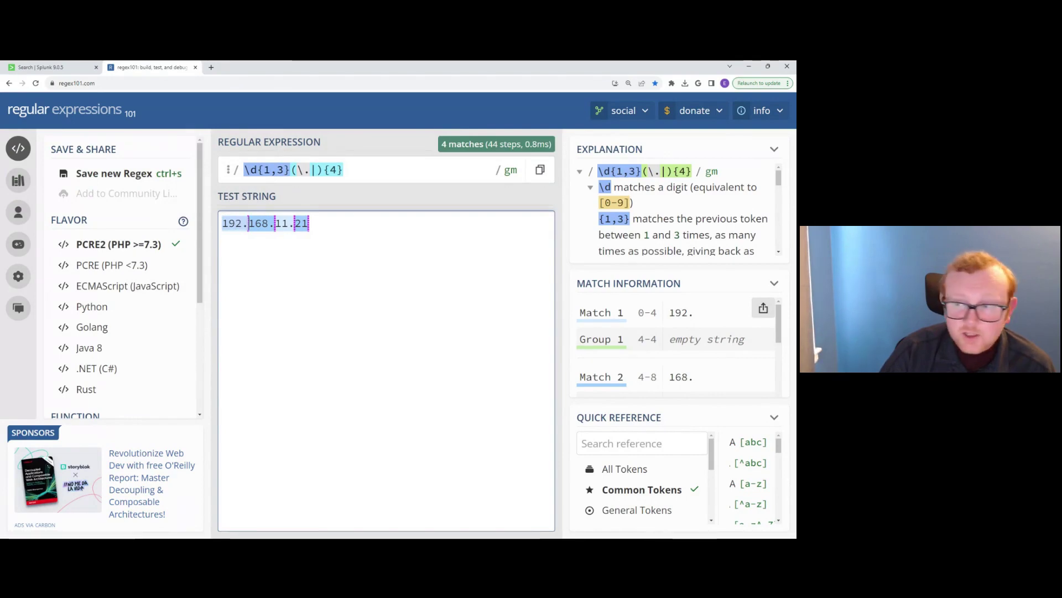
drag(243, 223, 261, 223)
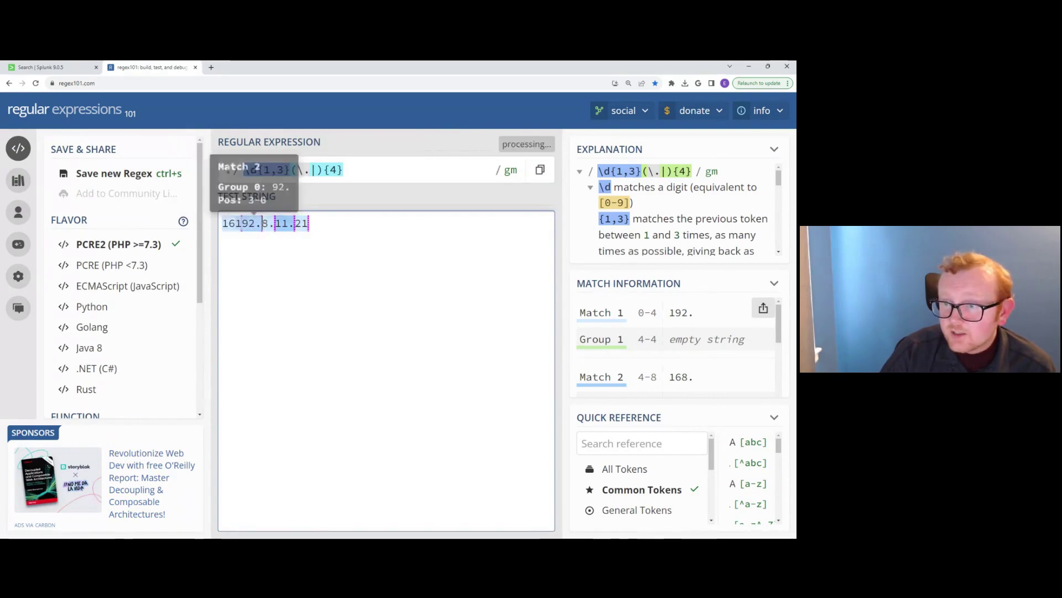
key(ctrl+z)
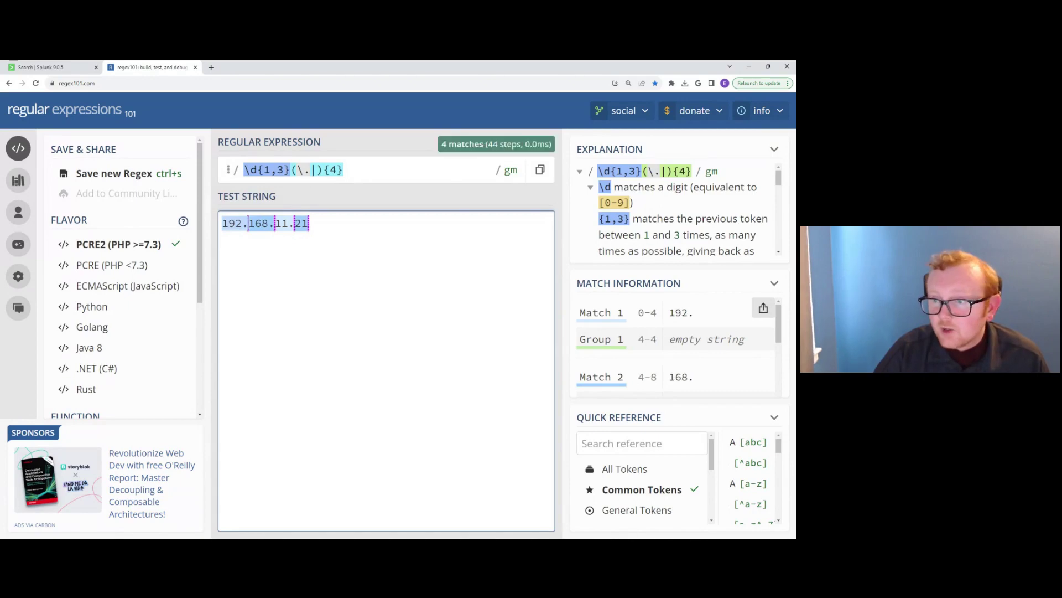
click(269, 223)
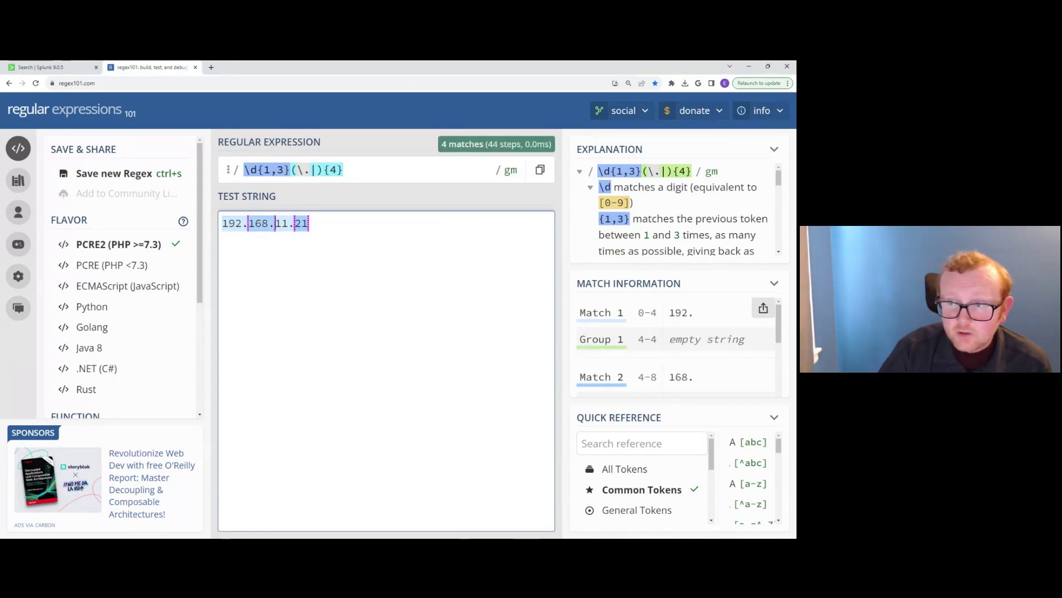
click(283, 223)
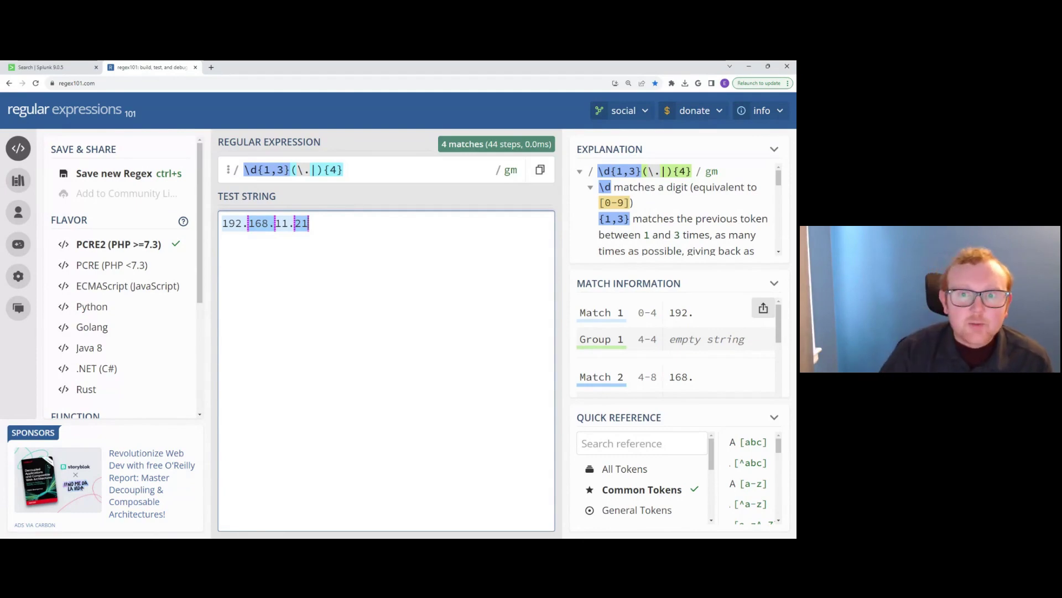
Switch back to Splunk and add the line | regex ip_address="192.\d{1,3}\.\d{1,3}\.\d{1,3}" below the rex command, pasted from the prepared notes
click(44, 67)
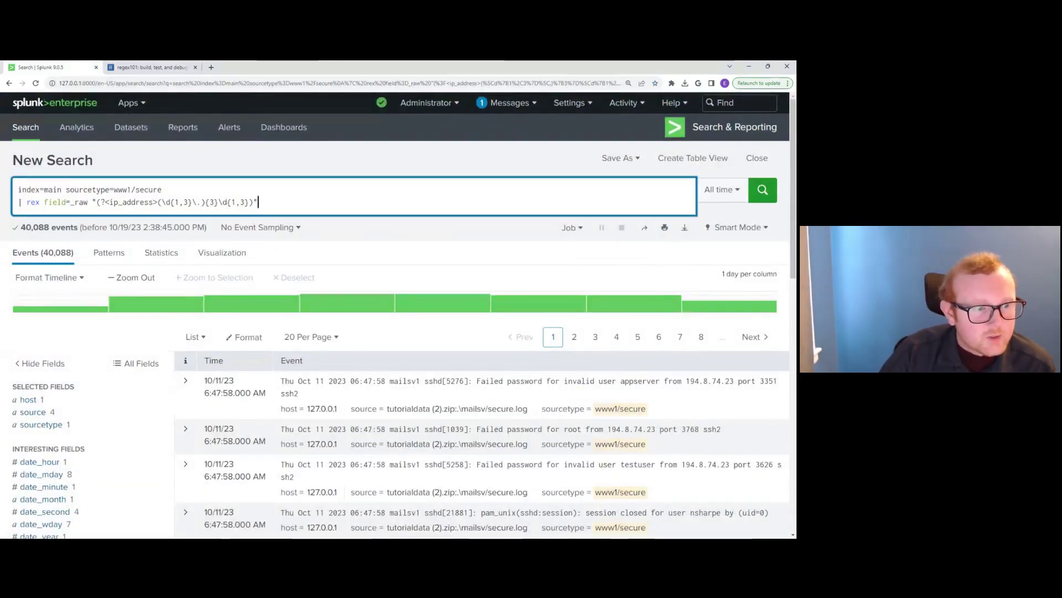
key(alt+Tab)
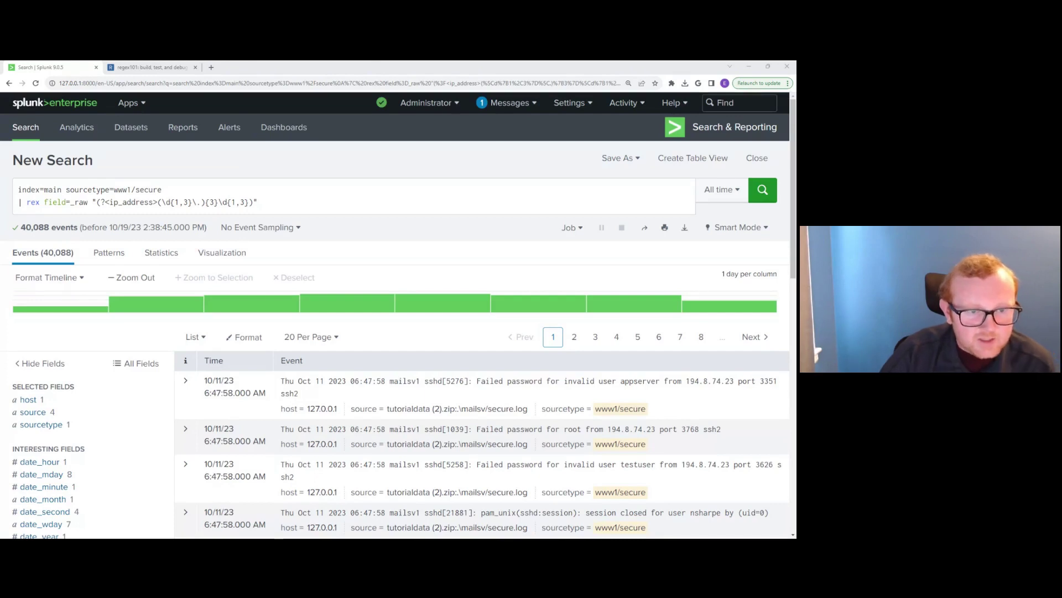
click(258, 202)
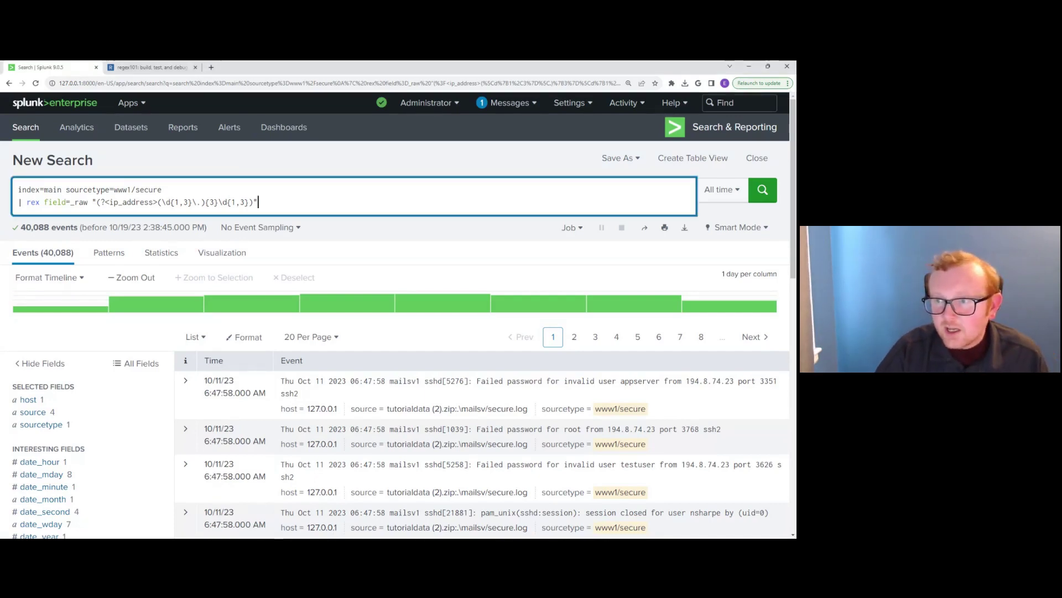
text(| regex ip_address="192.\d{1,3}\.\d{1,3}\.\d{1,3}")
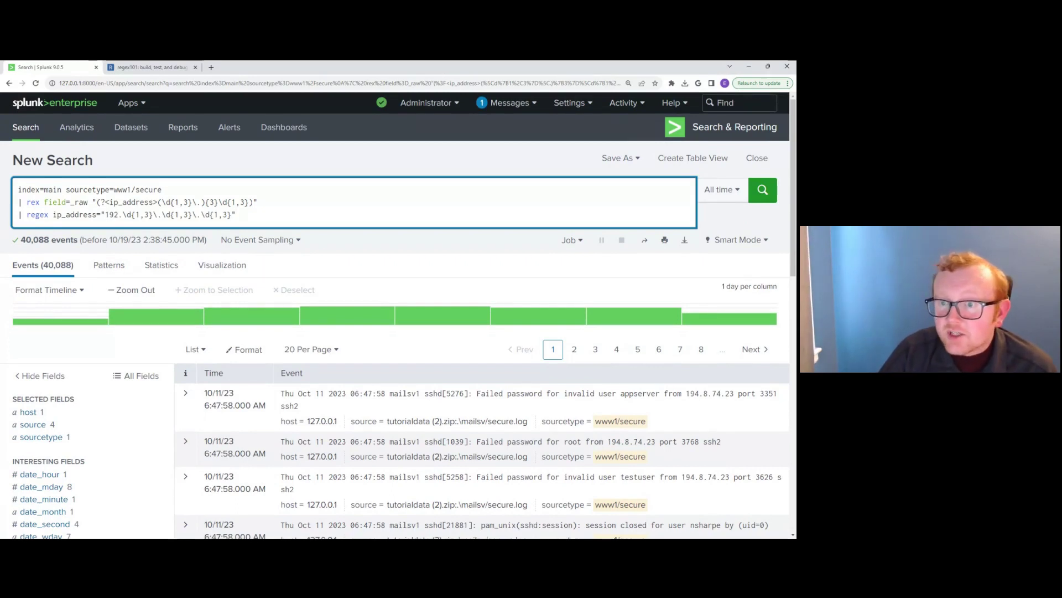
Examine how the regex command reuses the extracted ip_address field and the literal 192. prefix of its pattern
key(alt+Tab)
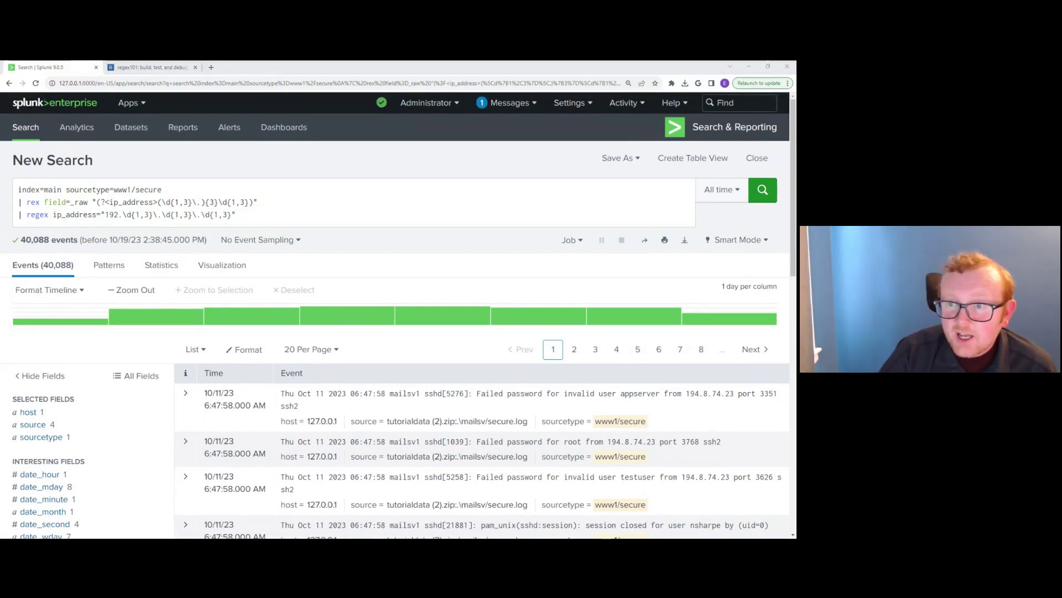
drag(109, 202, 155, 202)
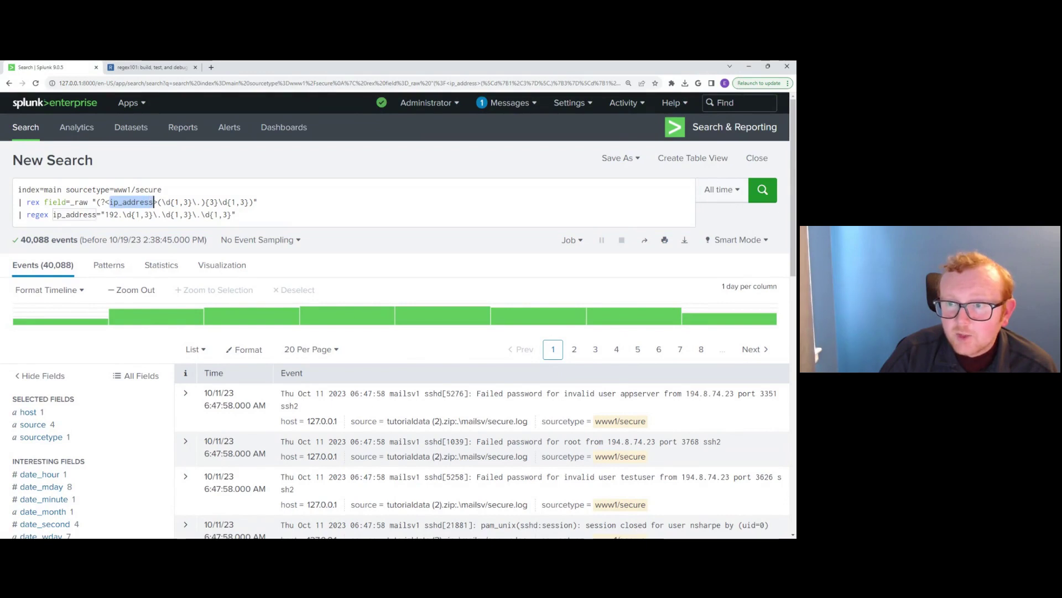
double_click(38, 214)
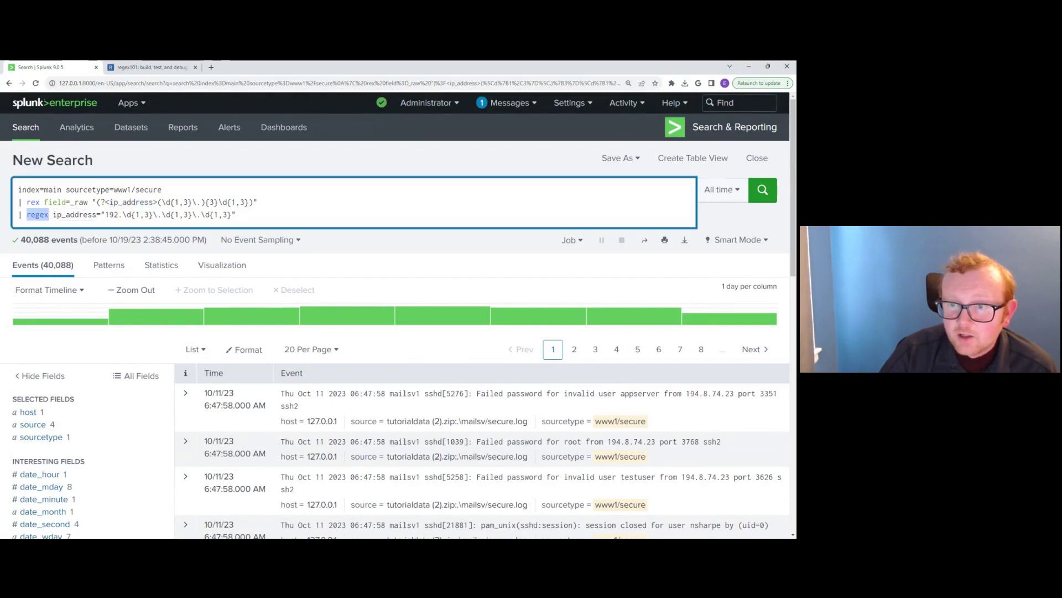
drag(53, 214, 98, 215)
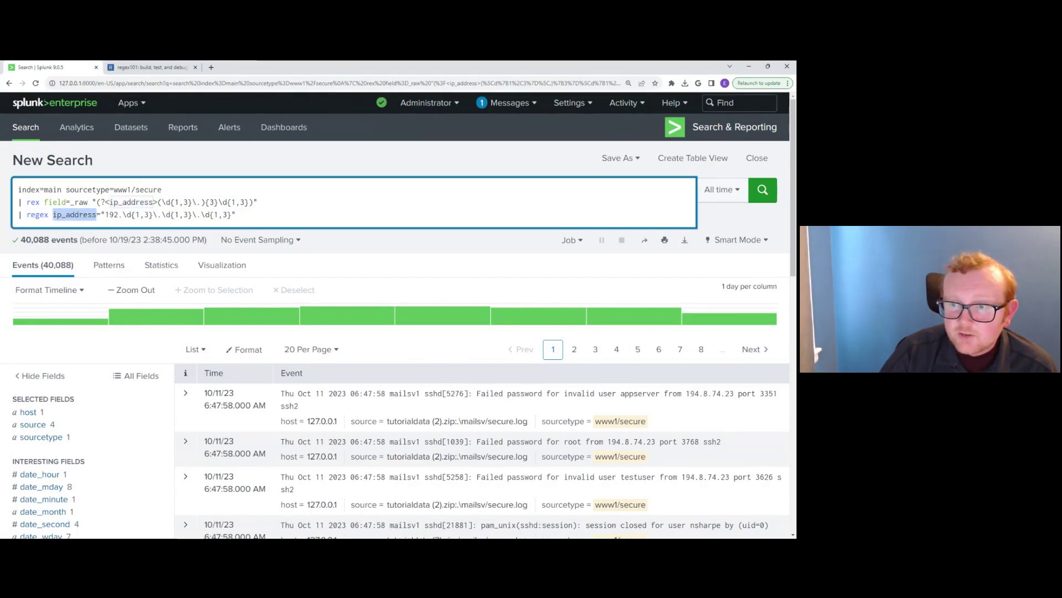
click(102, 214)
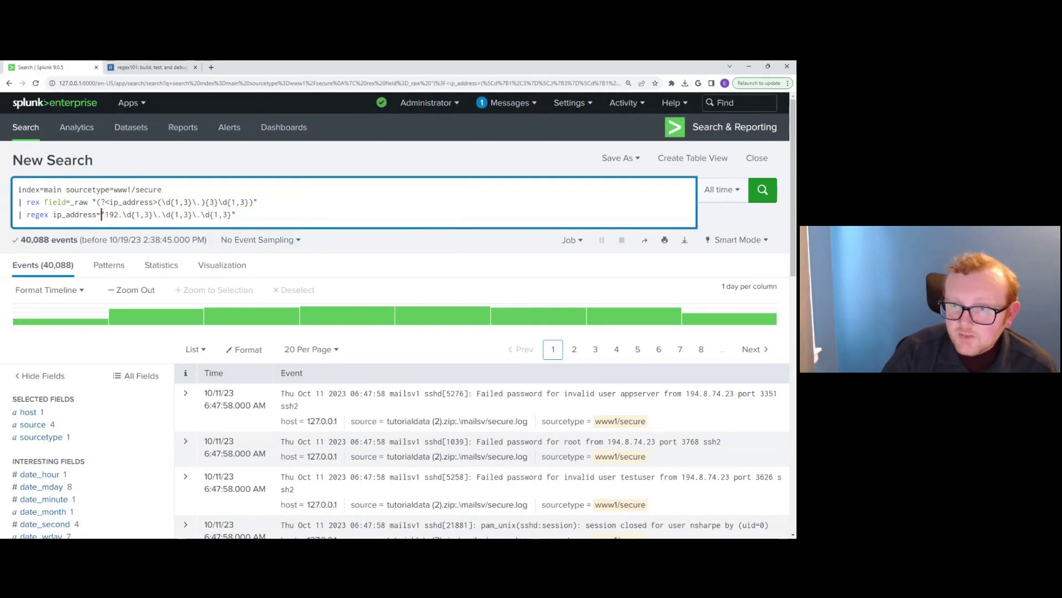
click(105, 215)
drag(118, 214, 123, 215)
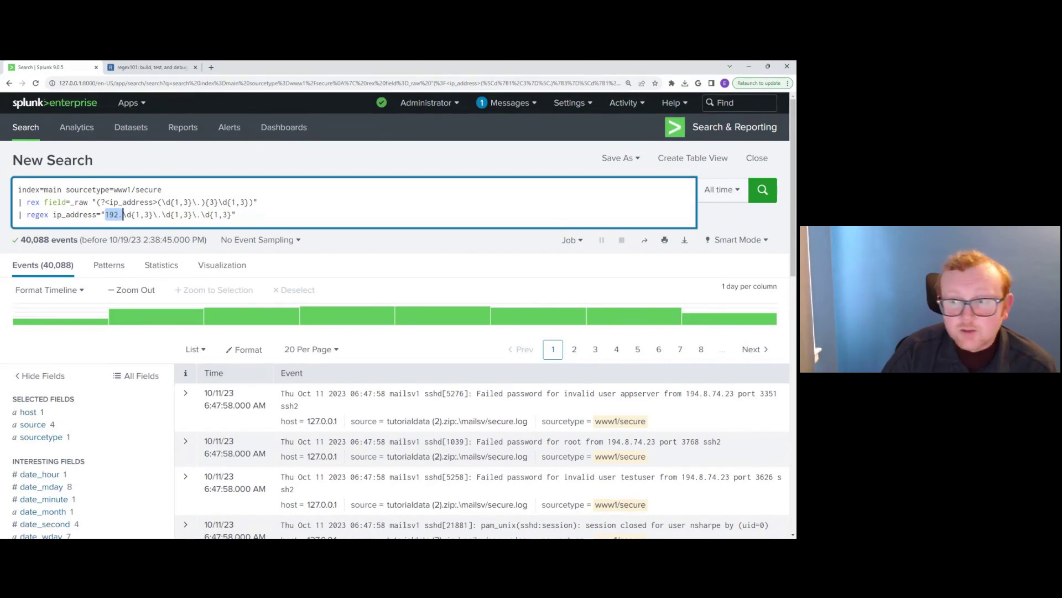
Check the unfiltered ip_address field values and run the search with the regex filter for addresses beginning with 192
scroll(71, 397, down, 4)
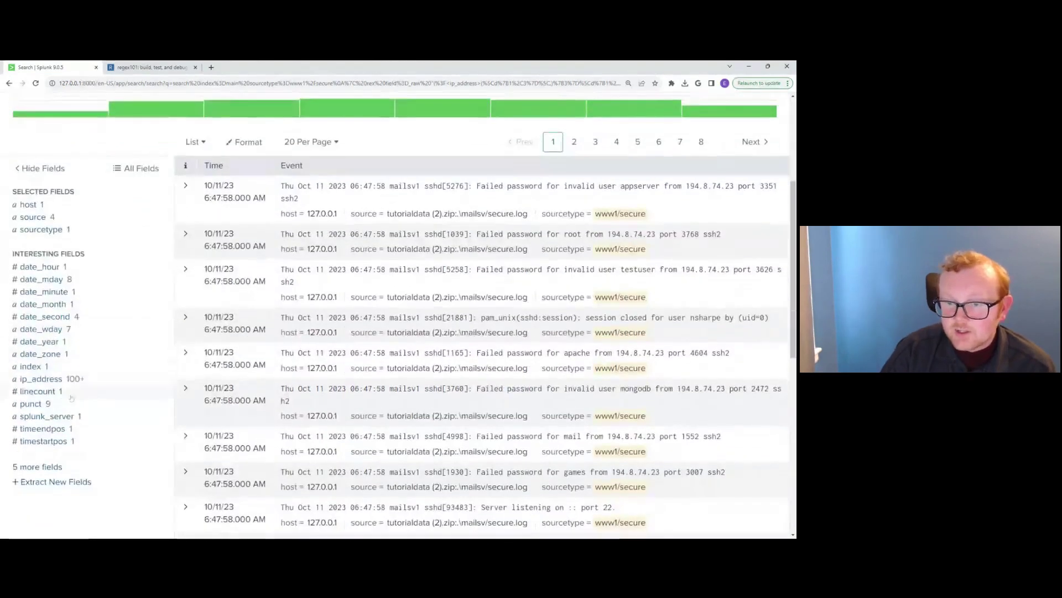
click(38, 378)
click(540, 232)
scroll(117, 287, up, 4)
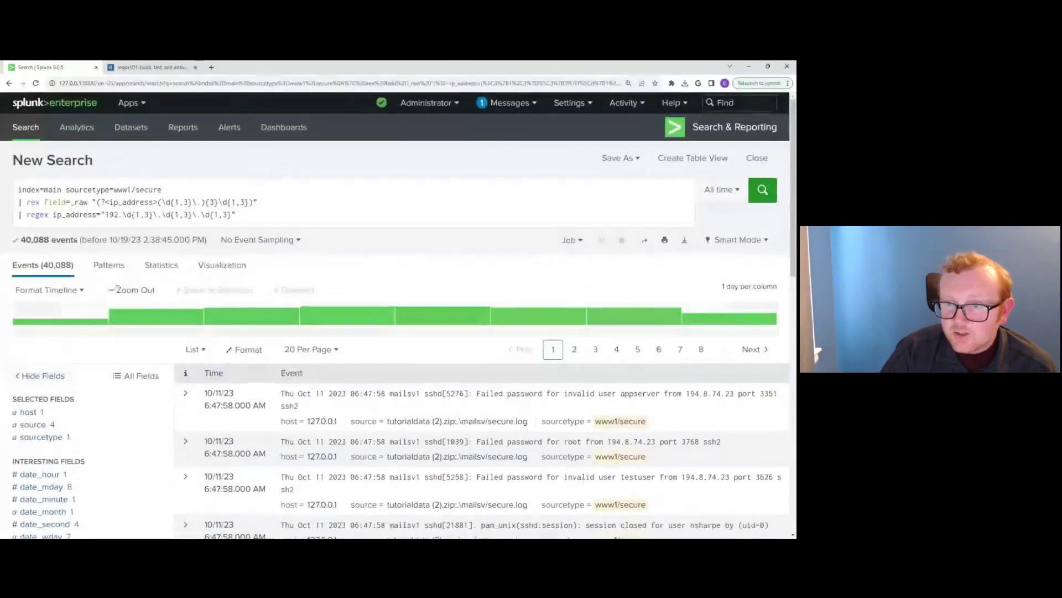
click(235, 214)
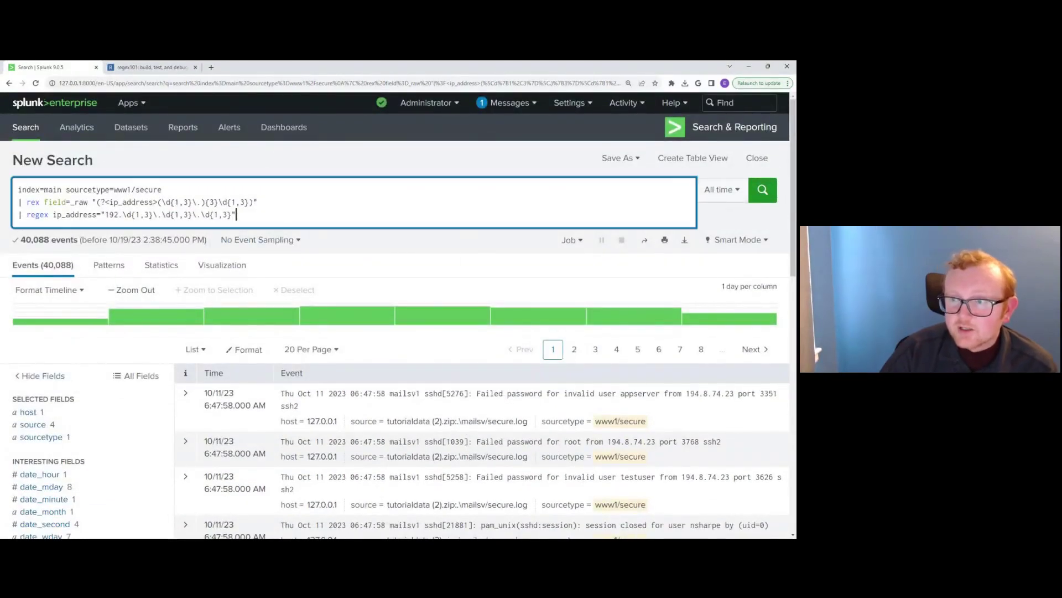
key(Return)
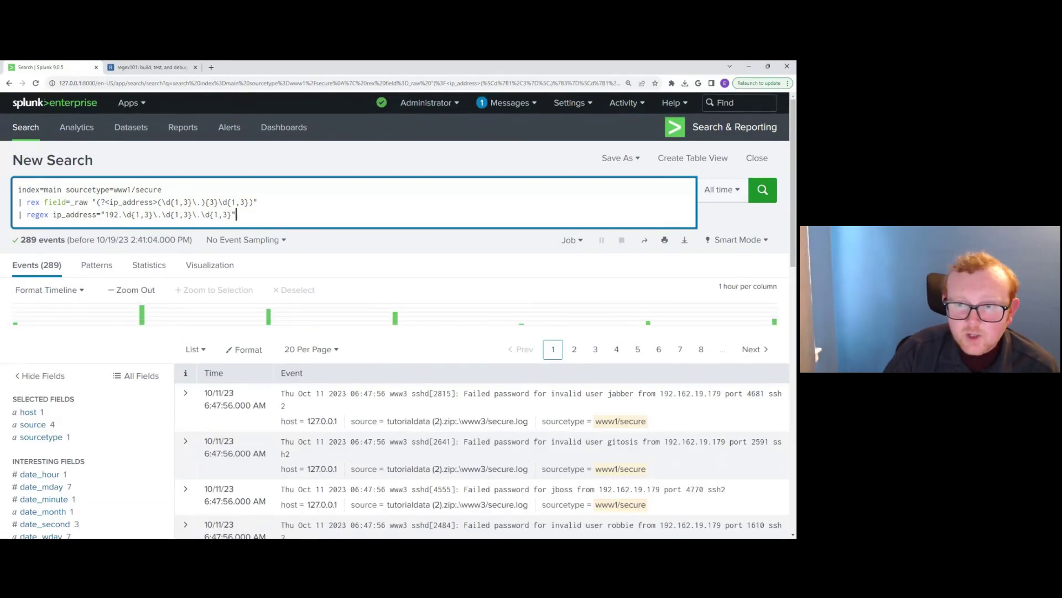
Review the ip_address values in the events filtered to addresses beginning with 192
scroll(398, 310, down, 5)
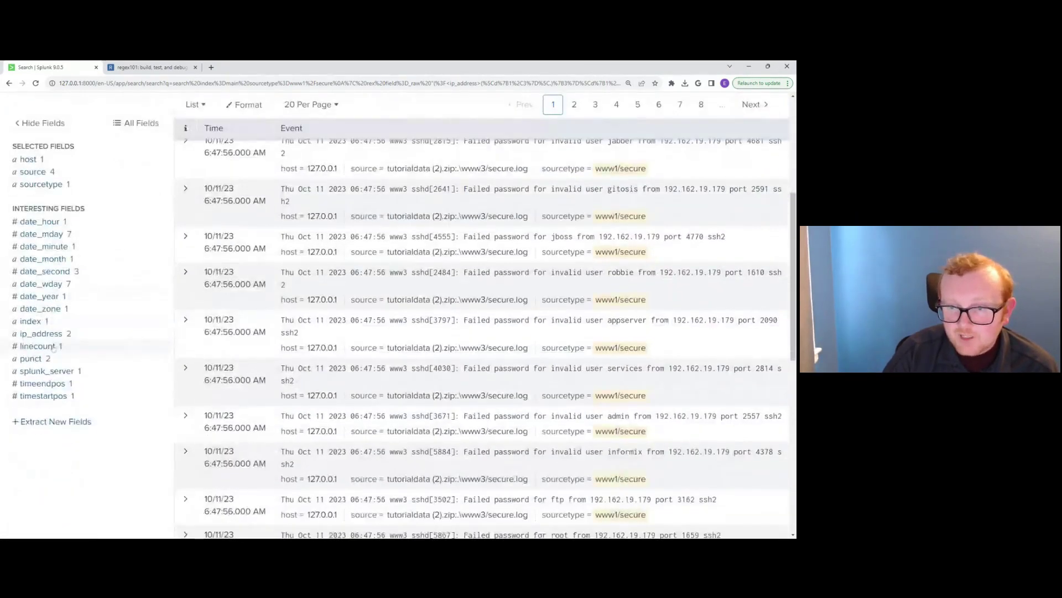
click(54, 334)
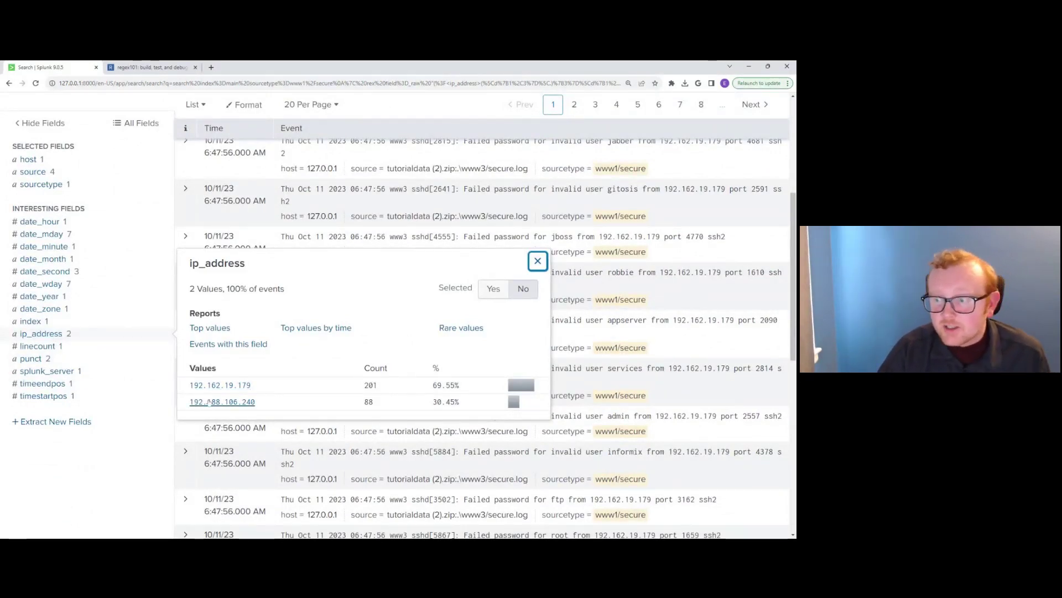
scroll(179, 229, up, 5)
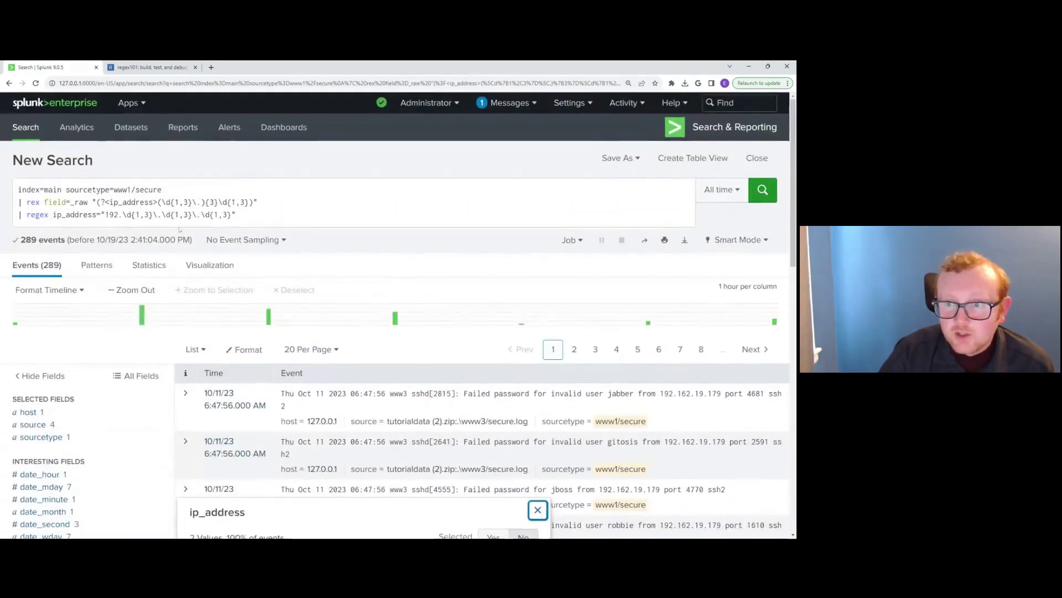
Replace the regex line with | regex ip_address="12.130\.\d{1,3}\.\d{1,3}" and run the search
click(30, 215)
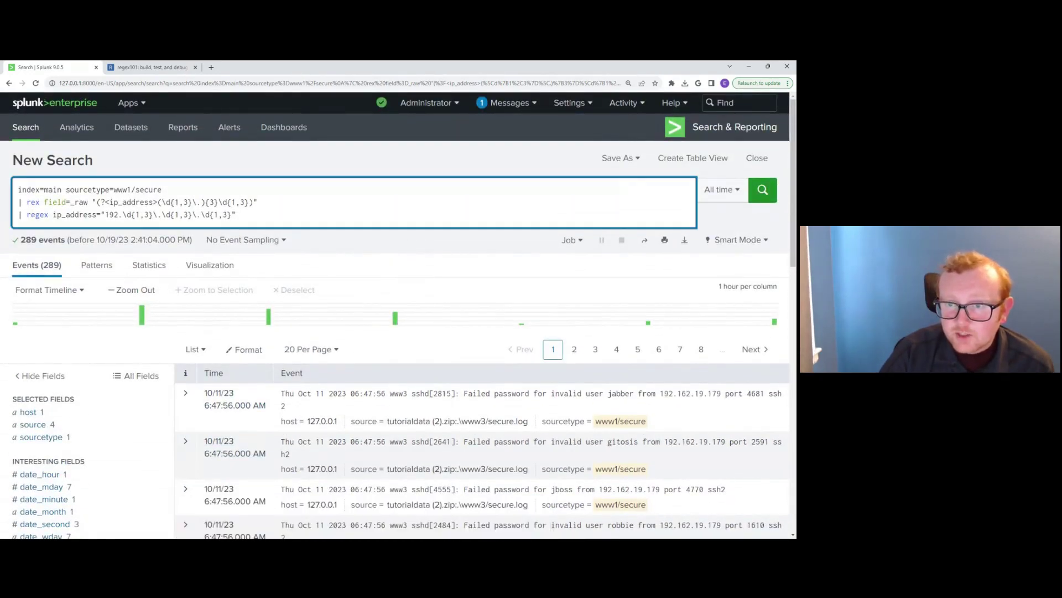
drag(18, 215, 237, 215)
click(236, 215)
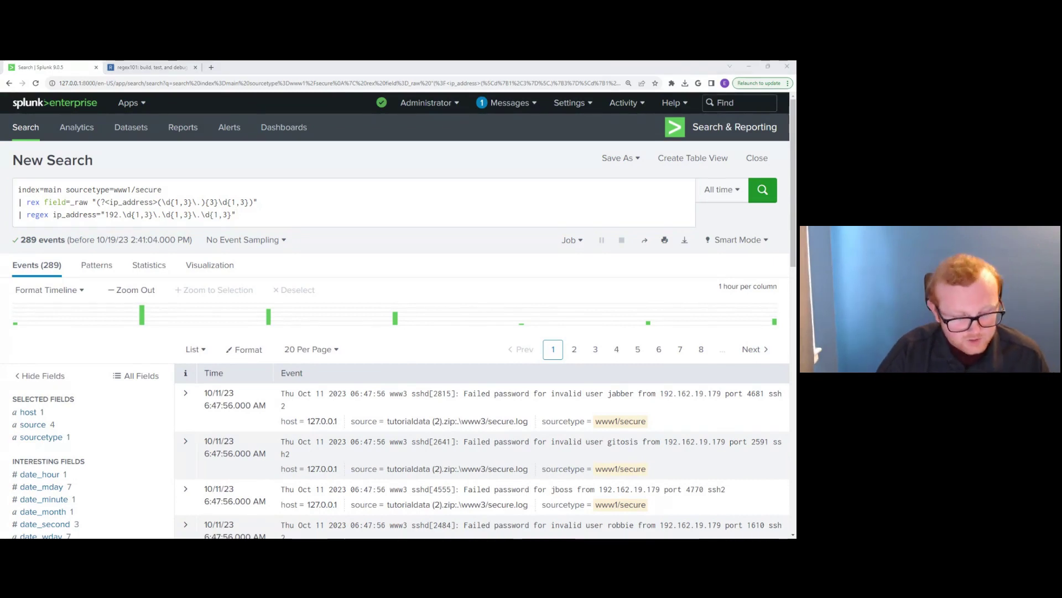
drag(236, 214, 7, 218)
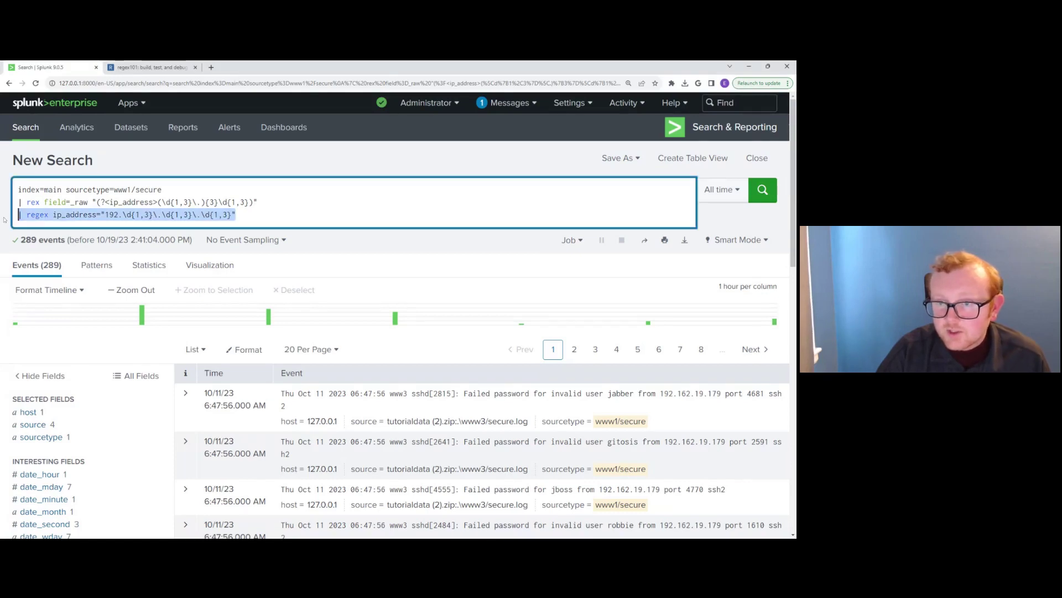
text(| regex ip_address="12.130\.\d{1,3}\.\d{1,3}")
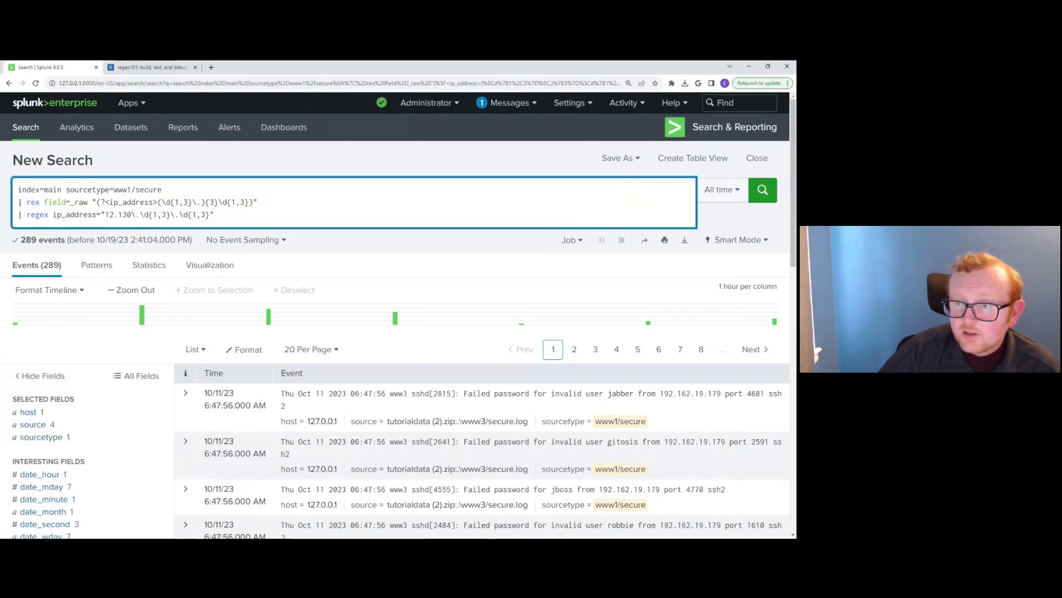
key(Return)
Review the ip_address values in the events filtered to addresses beginning with 12.130
scroll(95, 254, down, 1)
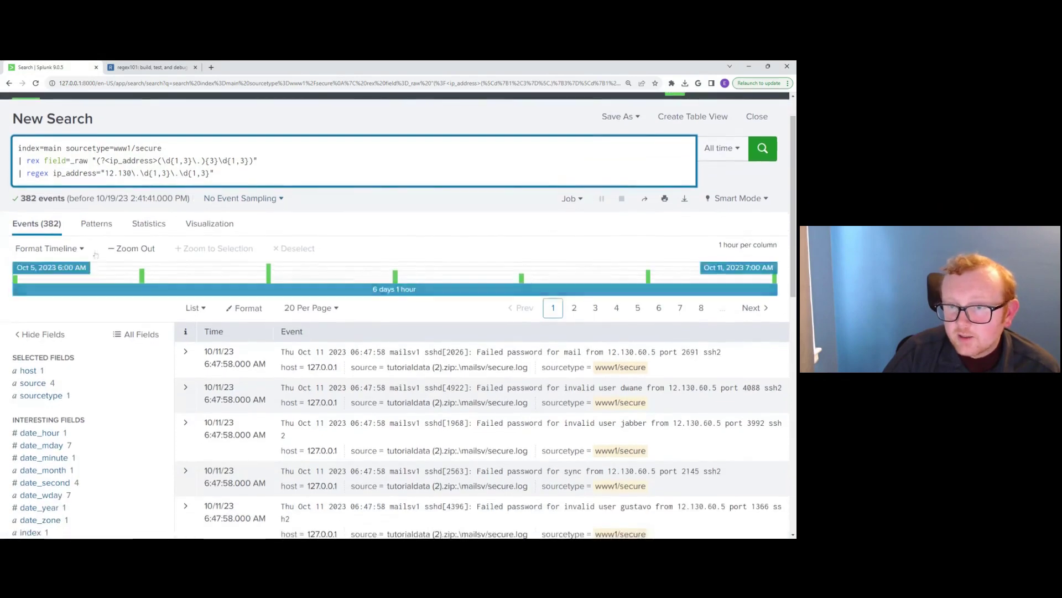
scroll(96, 255, down, 4)
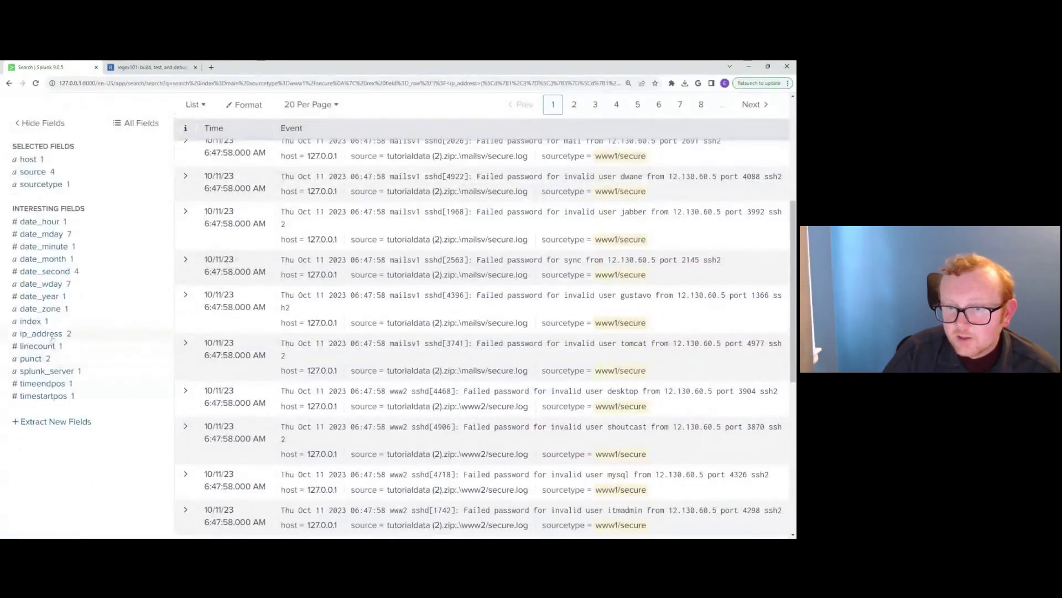
click(52, 335)
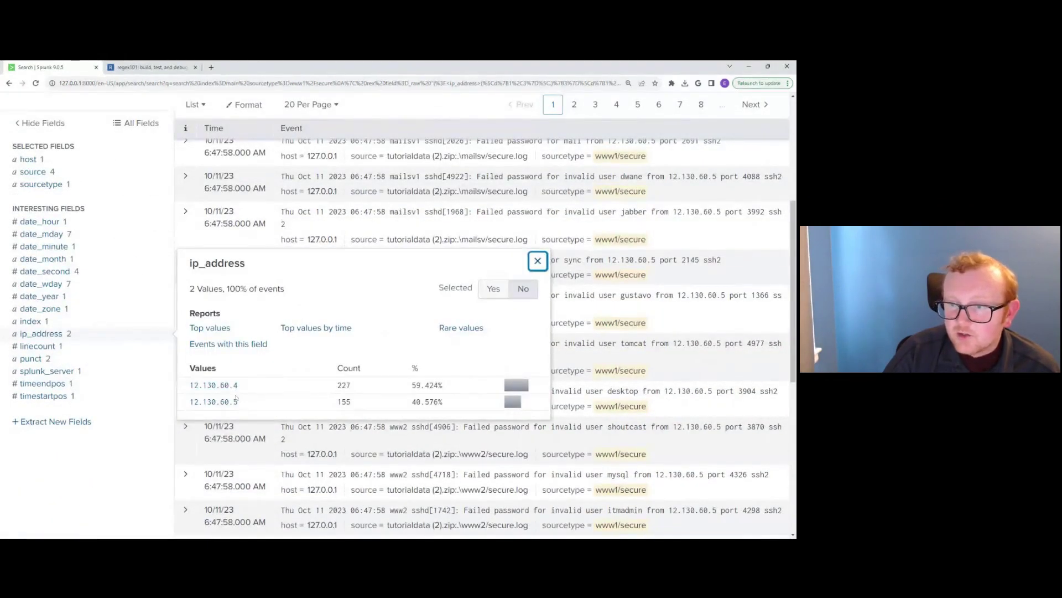
scroll(256, 400, up, 5)
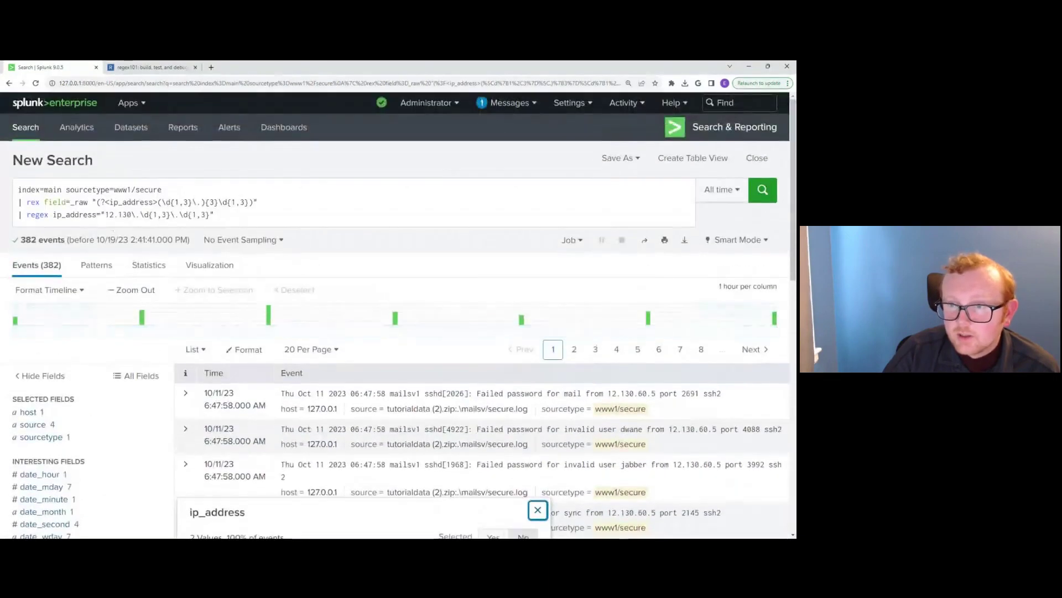
Negate the regex filter by changing its operator to ip_address!= and rerun the search
click(96, 215)
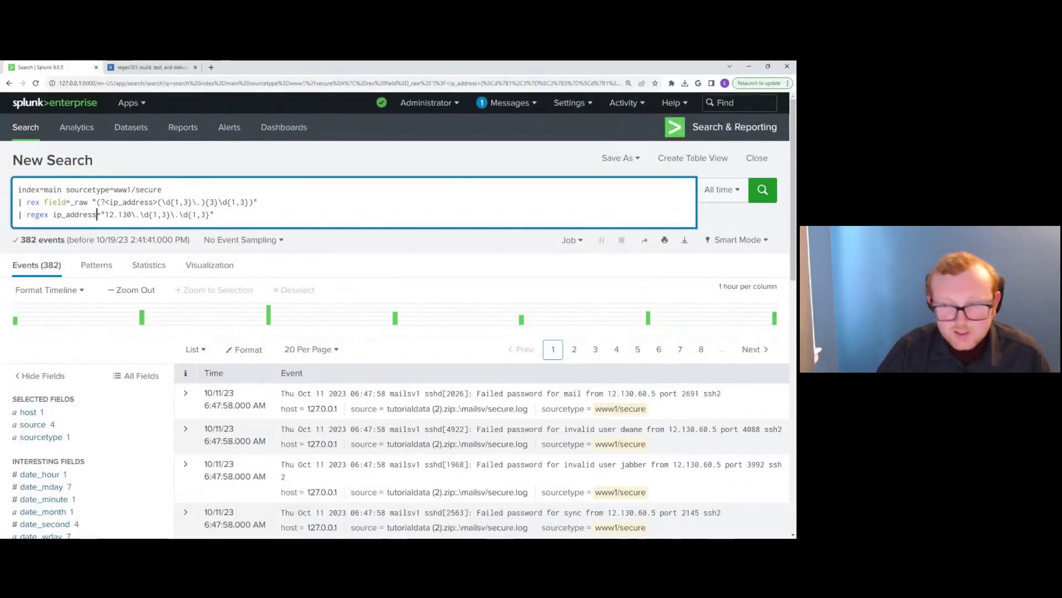
text(!)
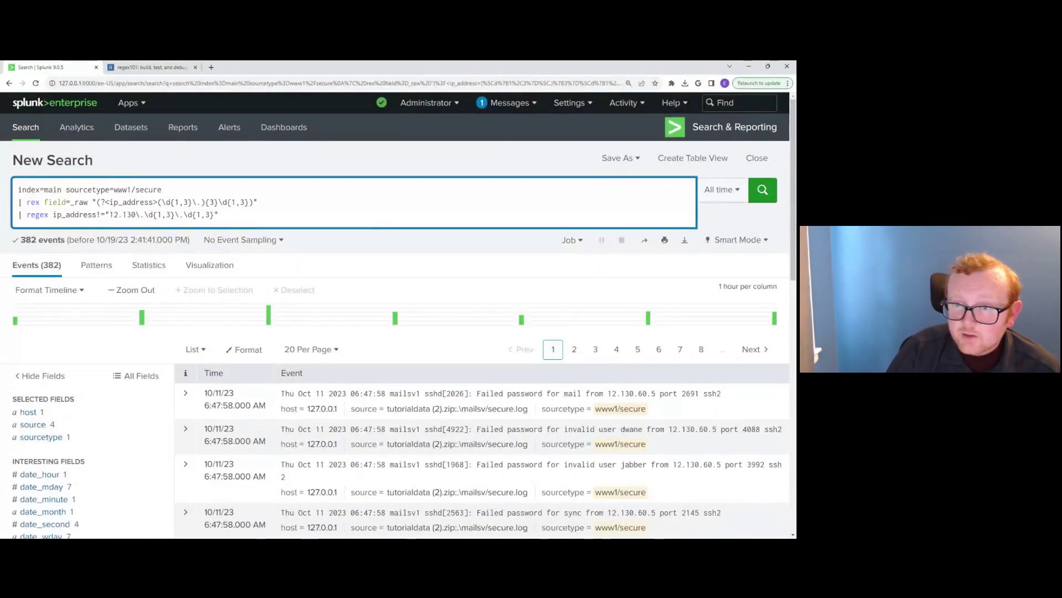
key(Return)
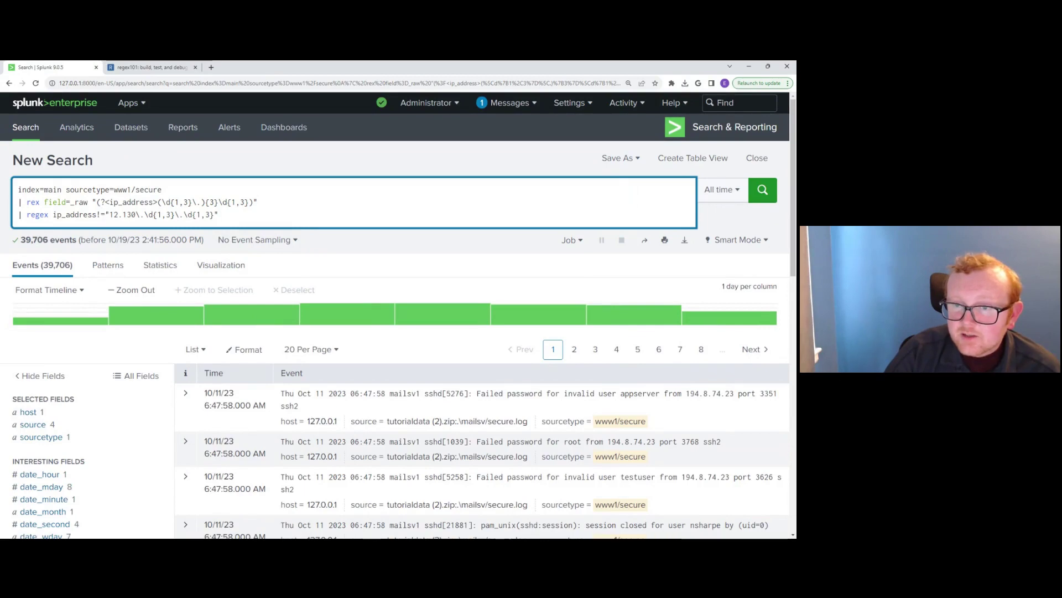
Review the top ip_address values in the results that exclude addresses beginning with 12.130
scroll(62, 287, down, 3)
scroll(62, 287, down, 1)
click(40, 378)
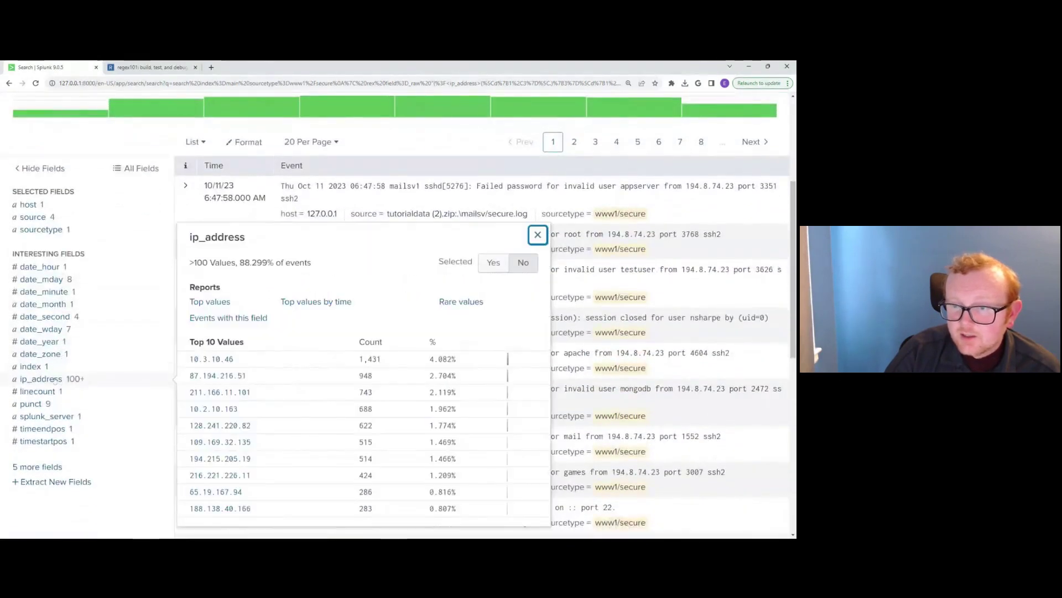
scroll(234, 323, up, 2)
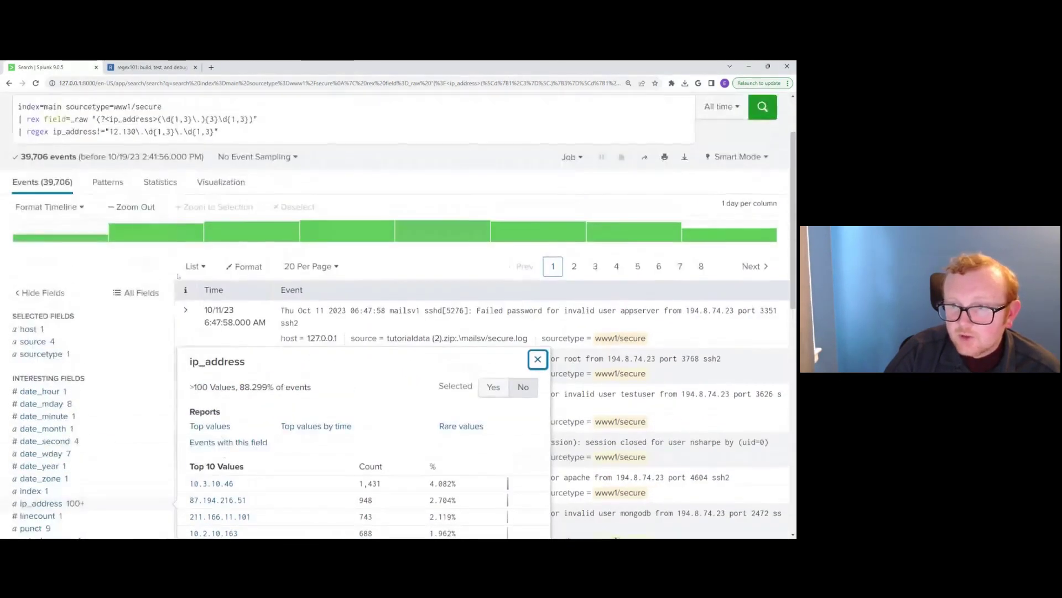
scroll(183, 504, down, 2)
click(77, 419)
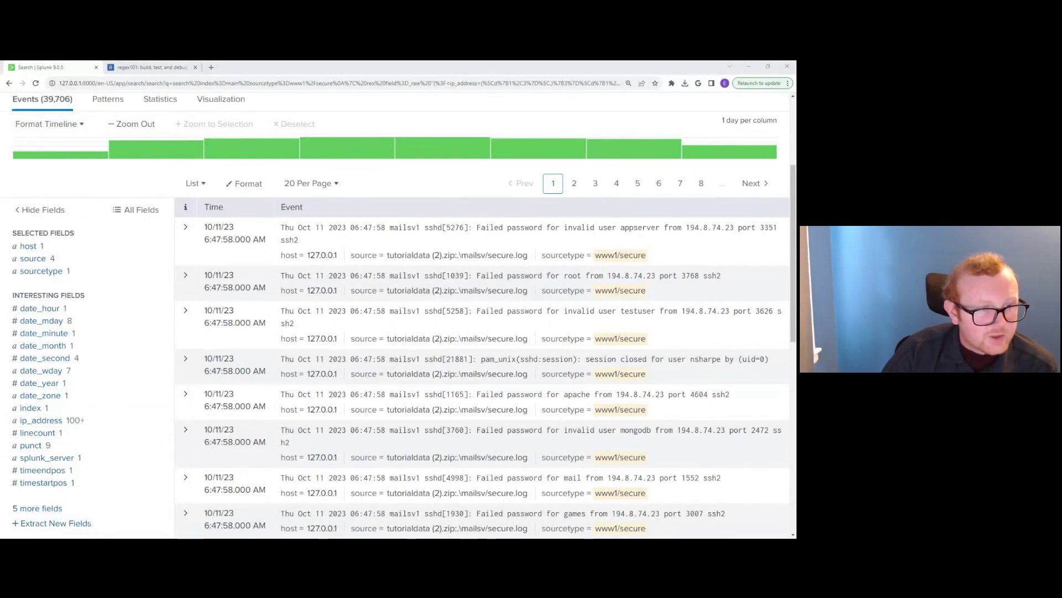
Remove the rex and regex lines from the query and run only index=main sourcetype=www1/secure
scroll(101, 241, up, 1)
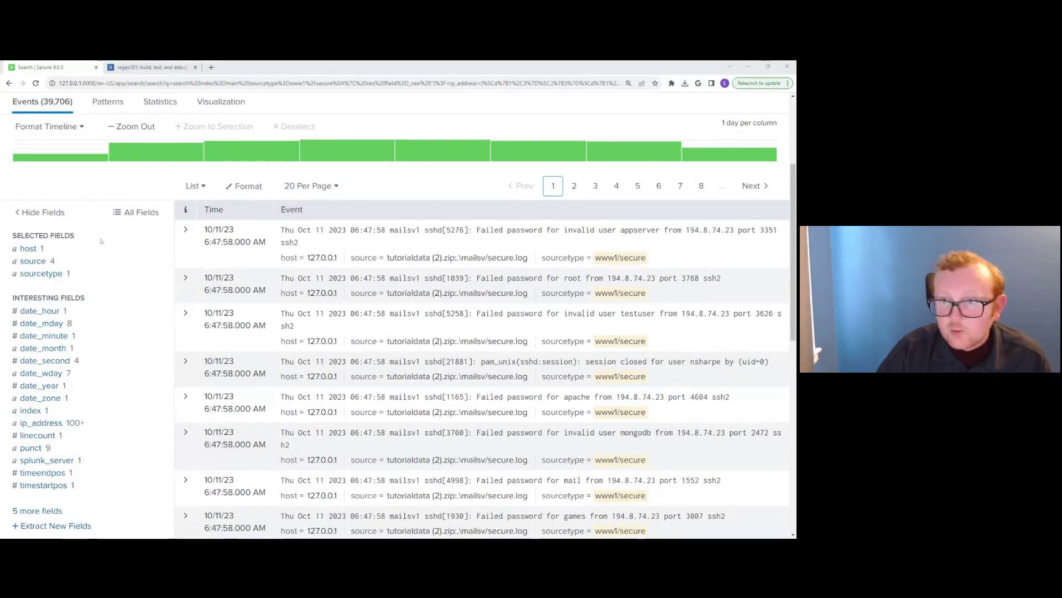
scroll(100, 241, up, 3)
drag(218, 215, 19, 202)
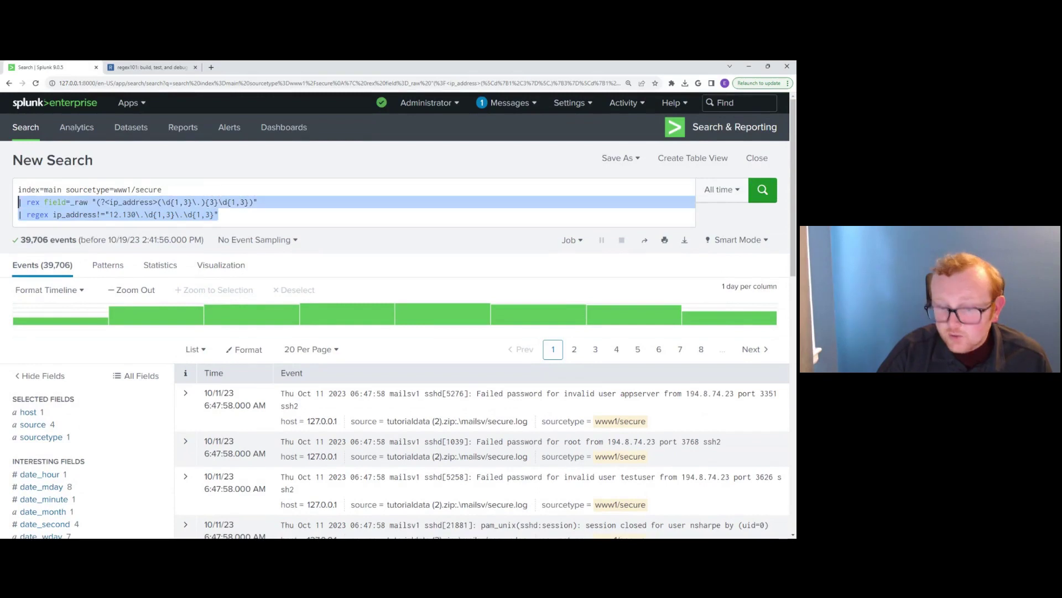
key(BackSpace)
key(BackSpace)
key(Return)
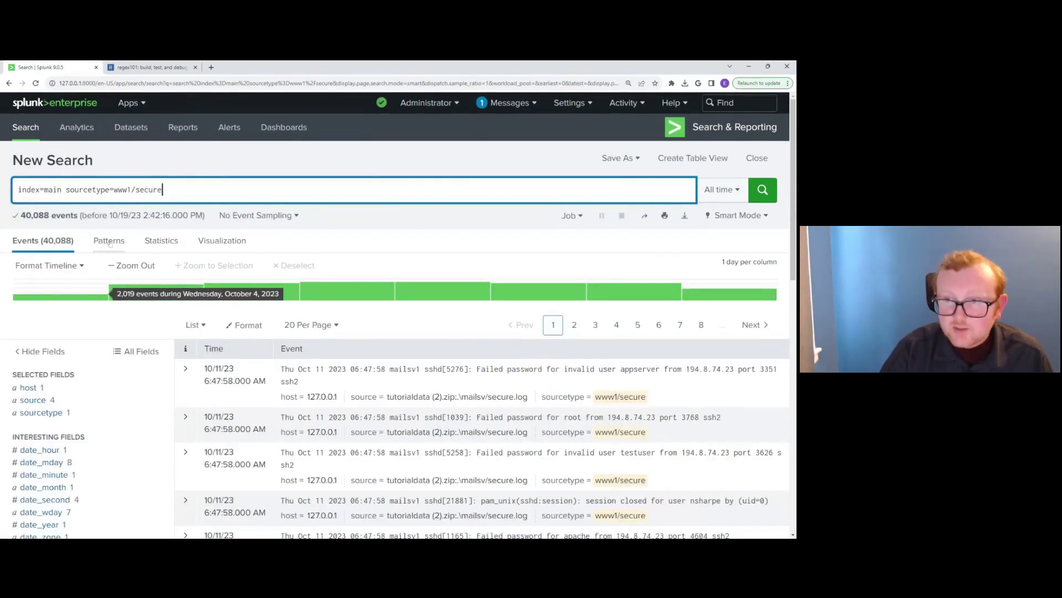
Add the lines | rex field=_raw "user (?<user>\w+)\s" and | rex field=_raw "user (?<user>\w+[^\s])", commenting out the second with triple backticks
key(ctrl+z)
key(ctrl+z)
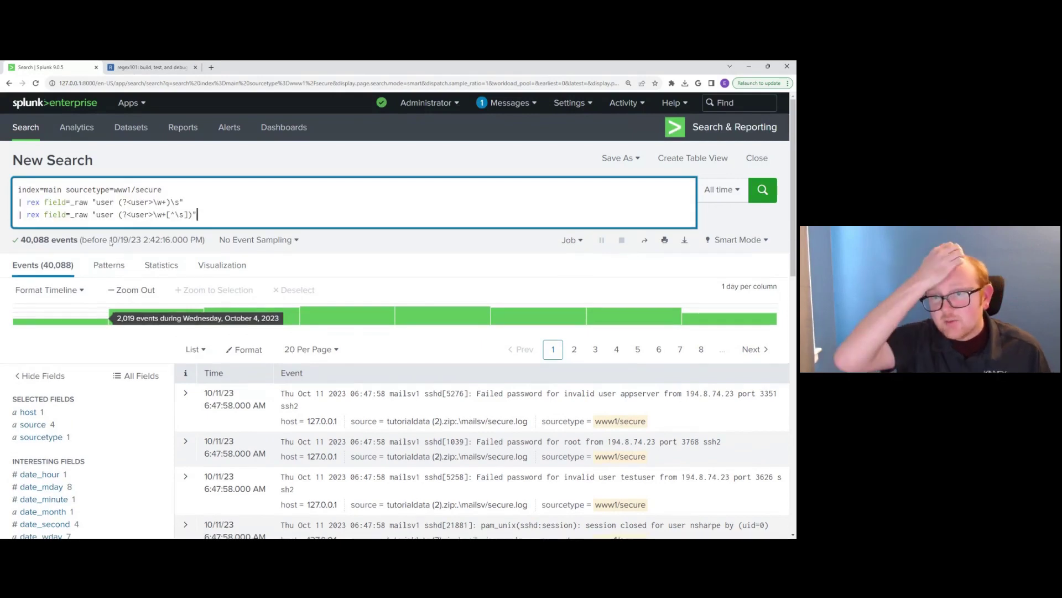
text(```)
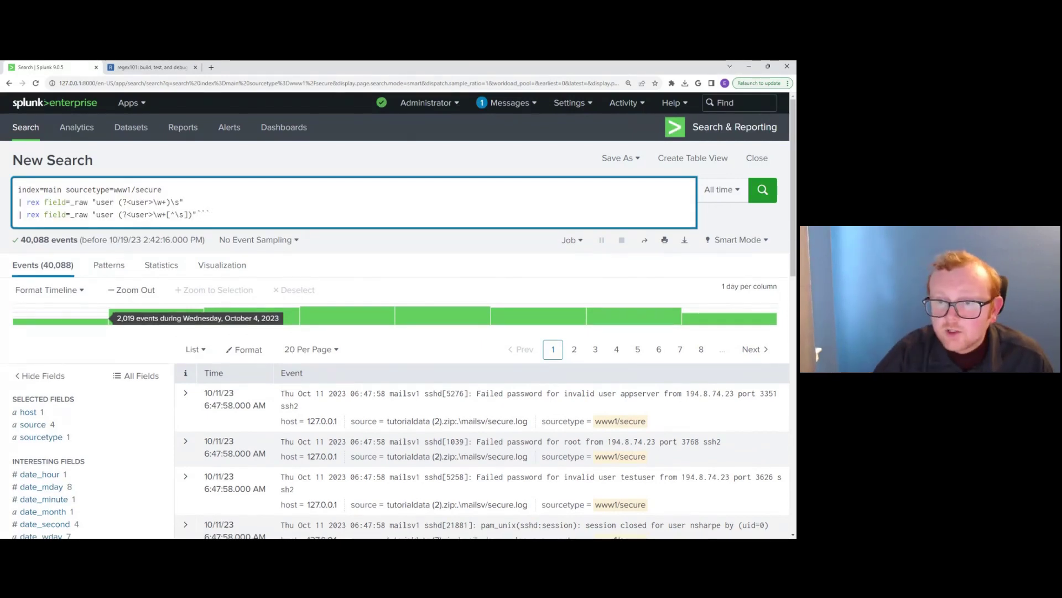
key(Home)
text(```)
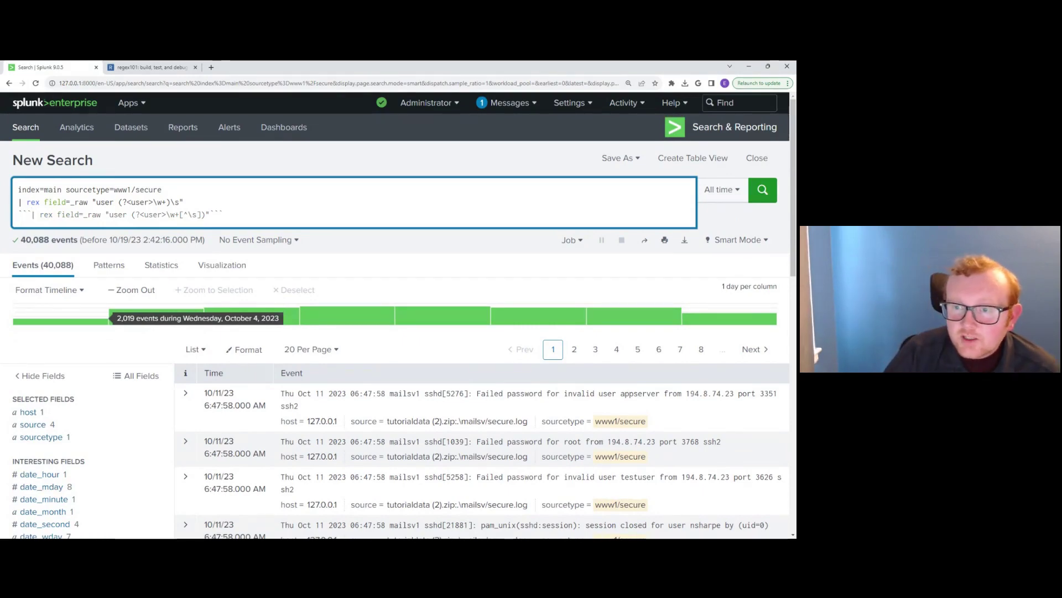
Compare the literal "user" in the active rex pattern with the events where a username follows the word user
drag(97, 202, 114, 202)
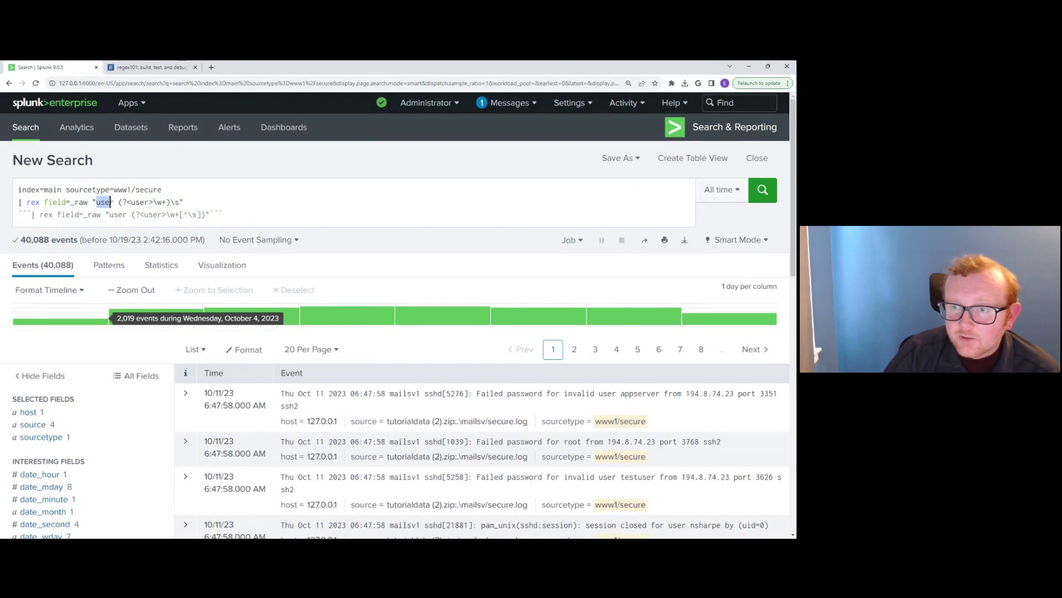
click(282, 162)
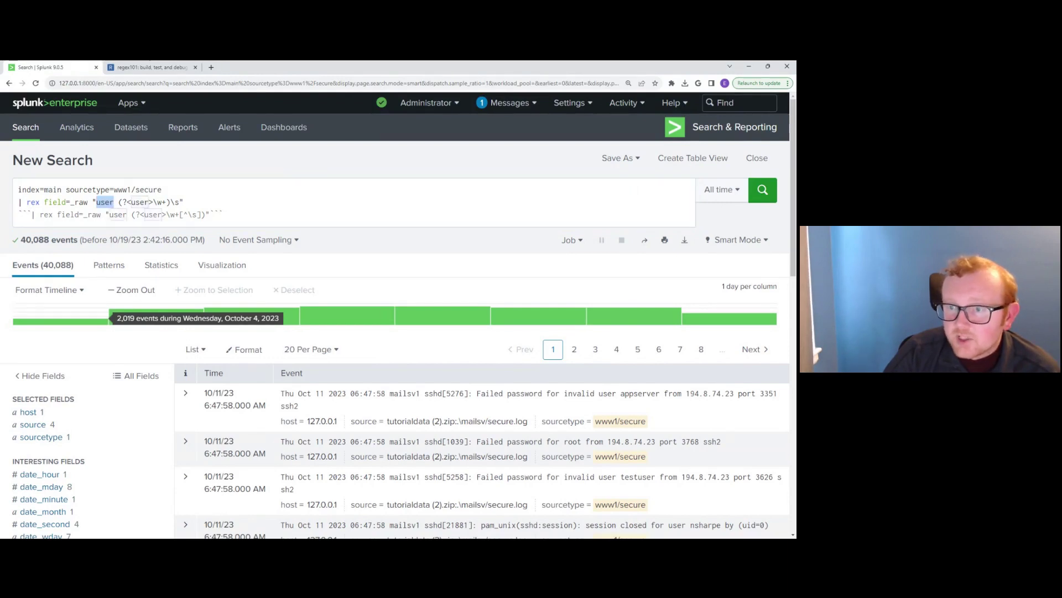
click(118, 202)
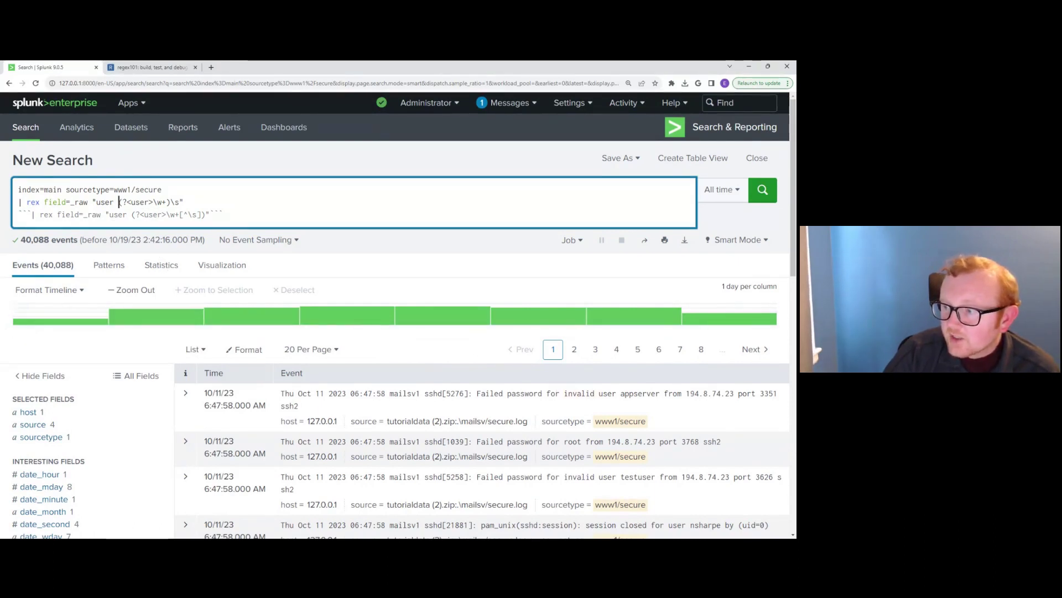
drag(598, 393, 659, 393)
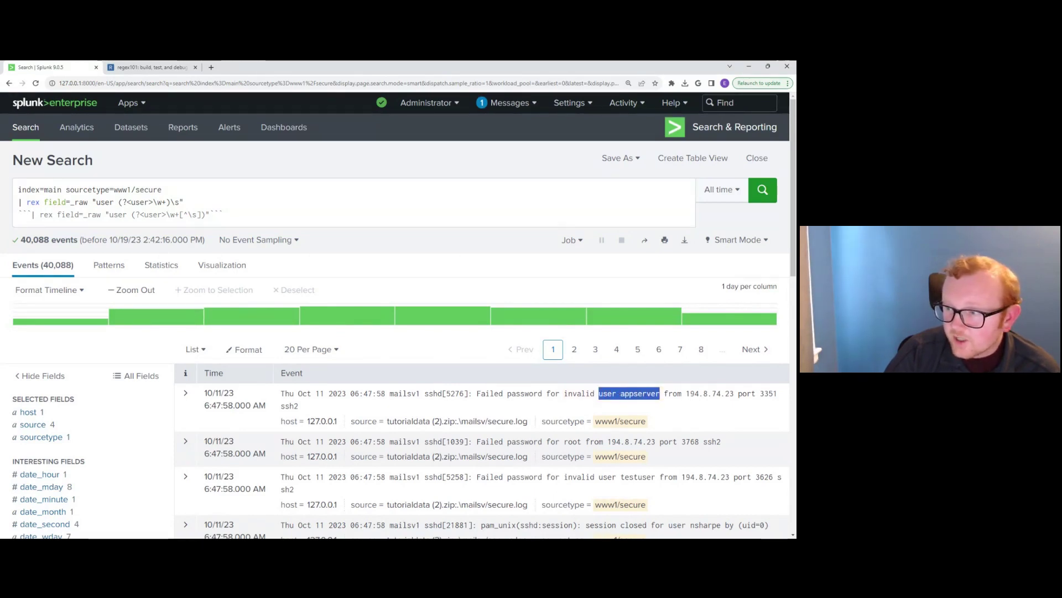
scroll(579, 377, down, 4)
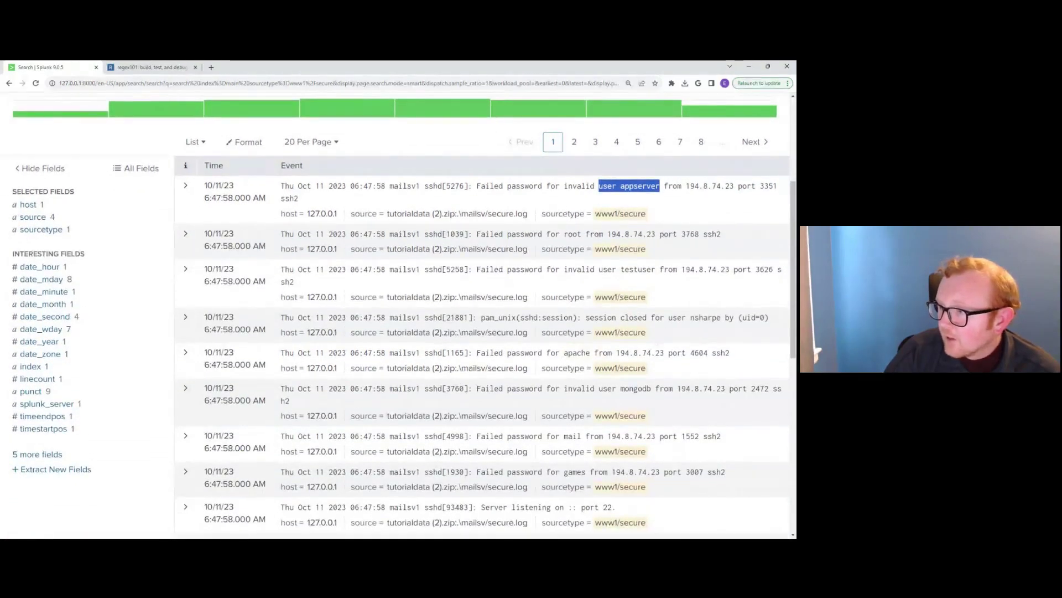
drag(669, 317, 720, 317)
scroll(603, 355, down, 1)
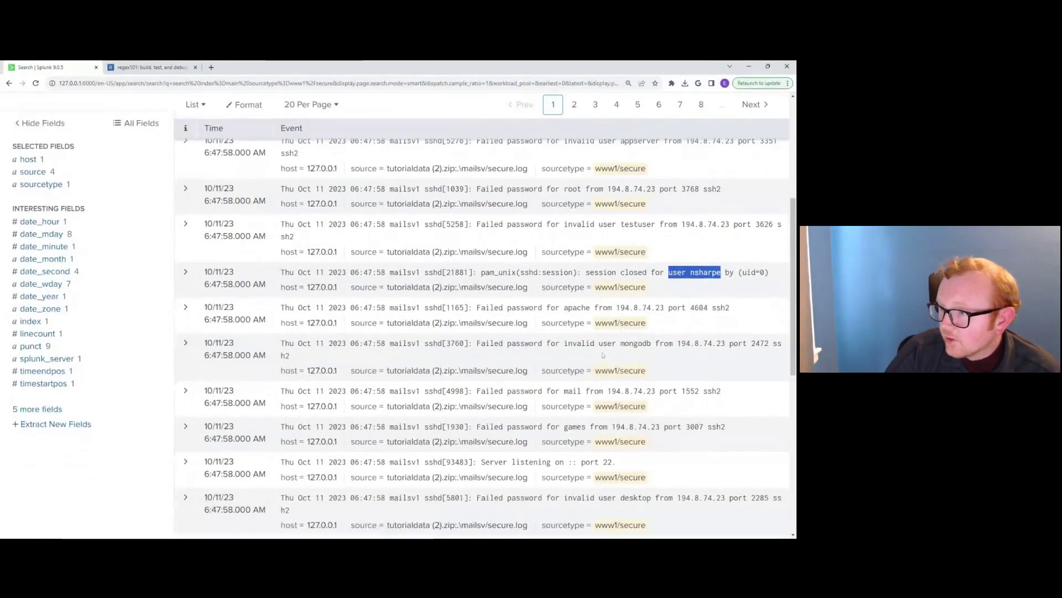
drag(600, 343, 651, 344)
scroll(598, 362, down, 1)
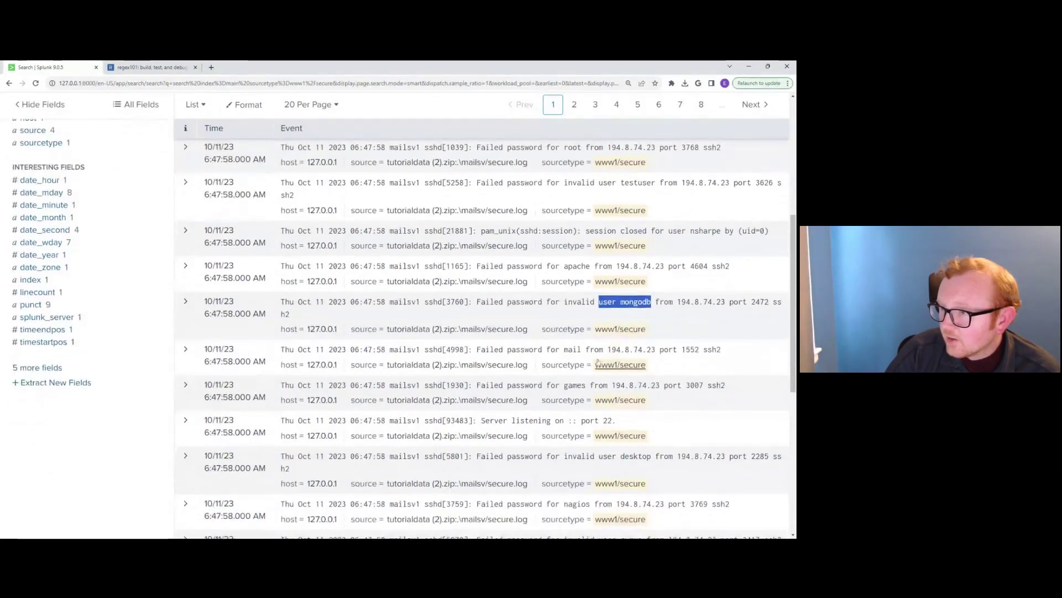
scroll(598, 363, down, 1)
scroll(531, 366, down, 1)
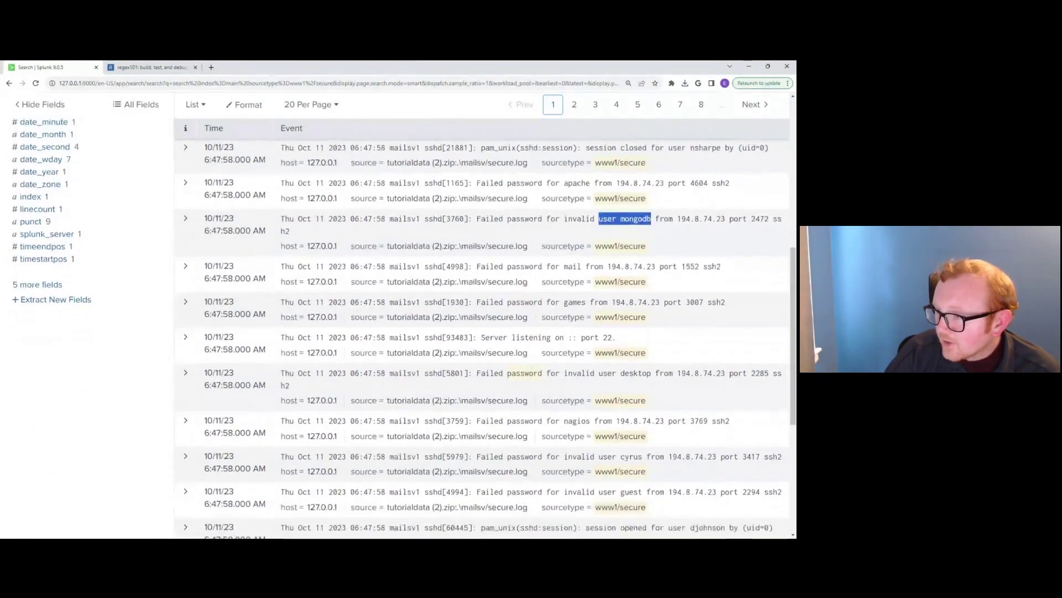
drag(599, 373, 651, 373)
scroll(634, 382, up, 6)
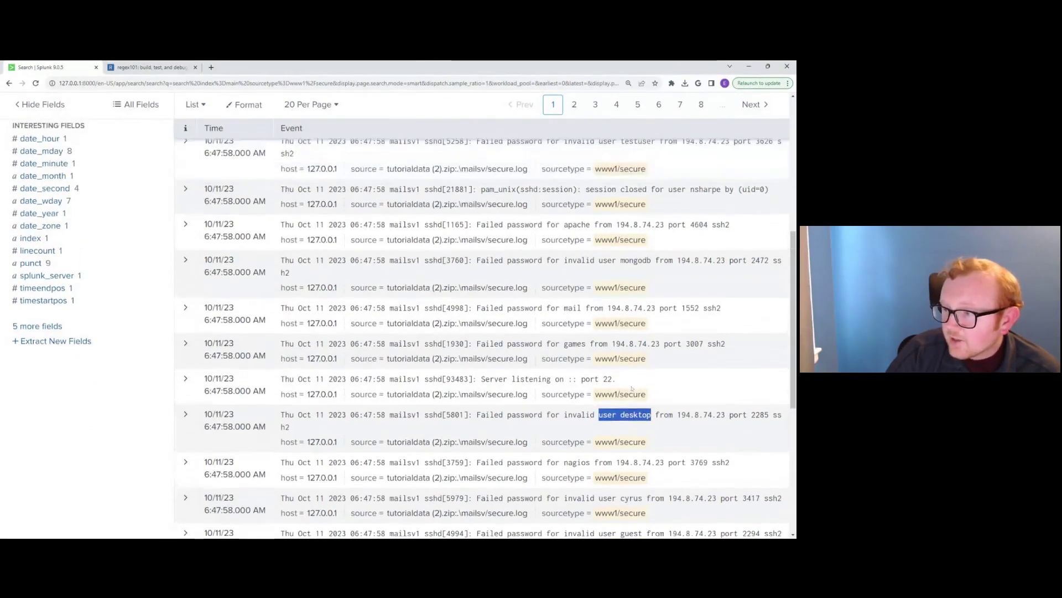
scroll(628, 389, up, 1)
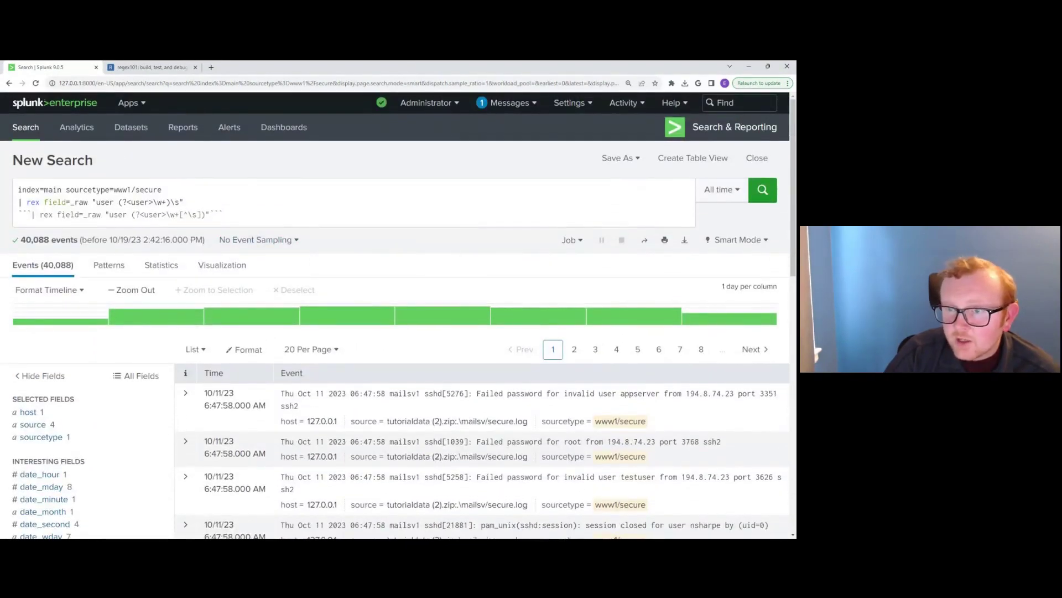
Step through the first rex pattern "user (?<user>\w+)\s" and run the search with that extraction active
click(105, 202)
drag(96, 202, 114, 202)
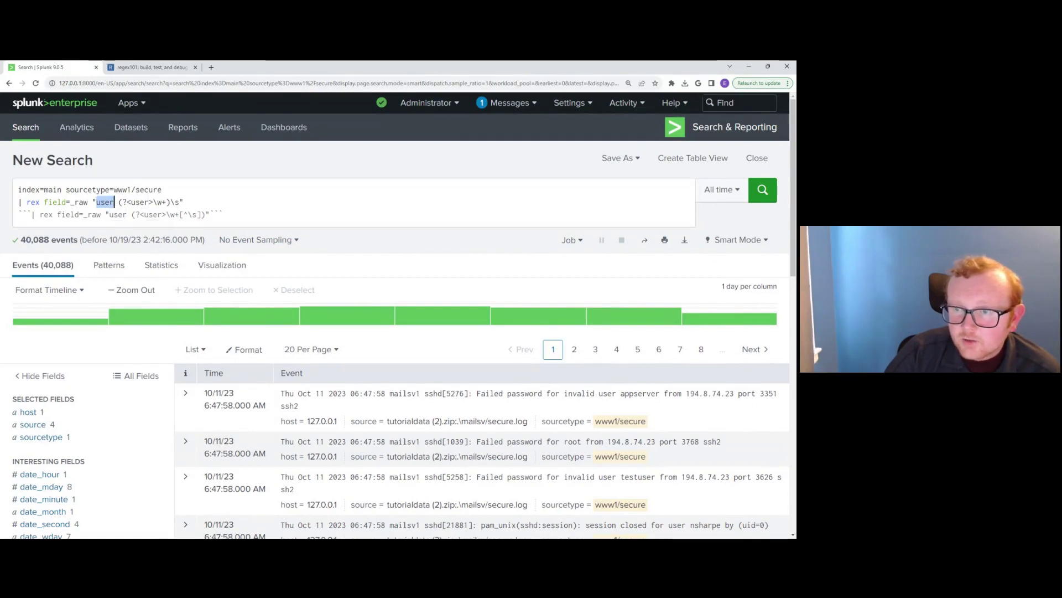
click(114, 203)
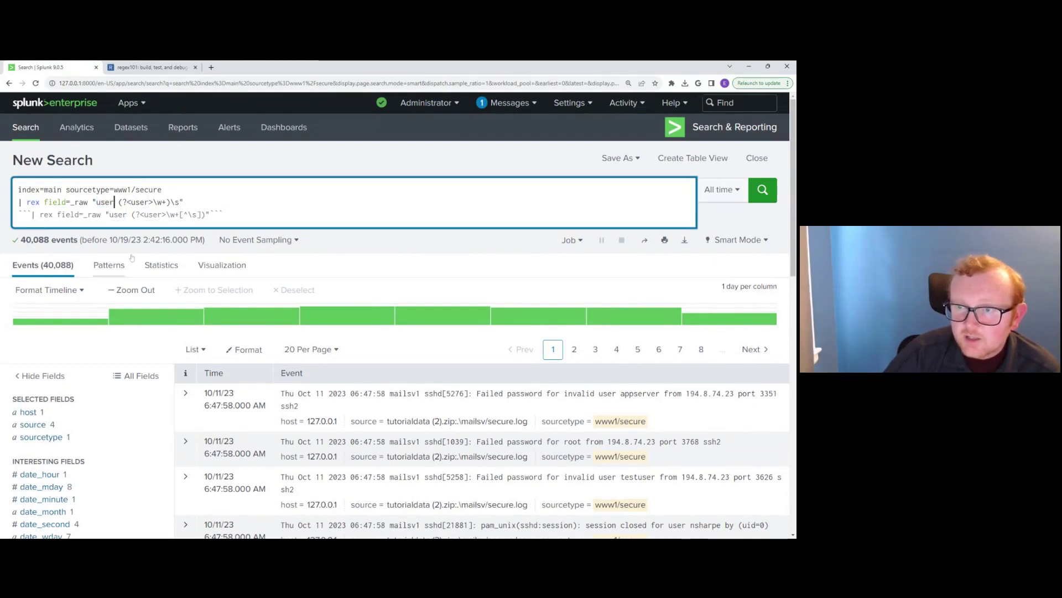
key(Right)
key(Right)
key(Right)
key(Right)
key(Right)
key(Right)
key(Right)
key(Right)
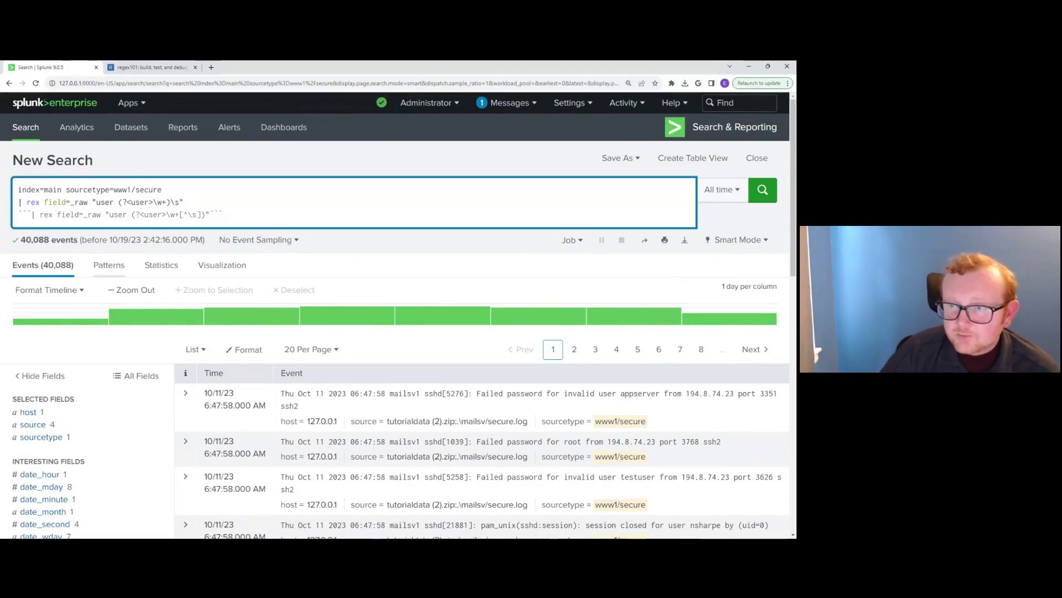
key(Right)
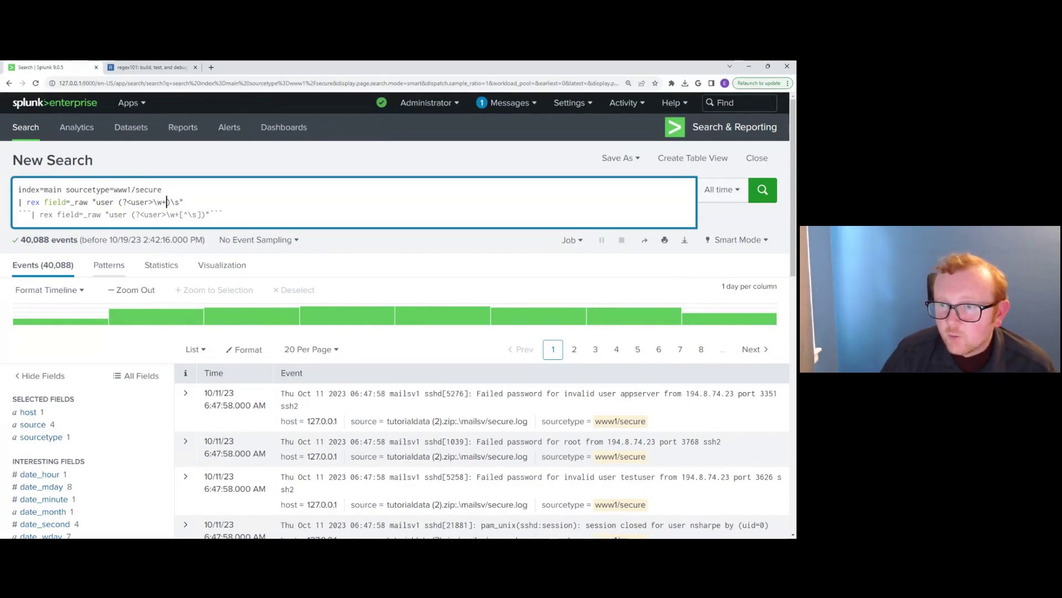
key(Right)
key(Right)
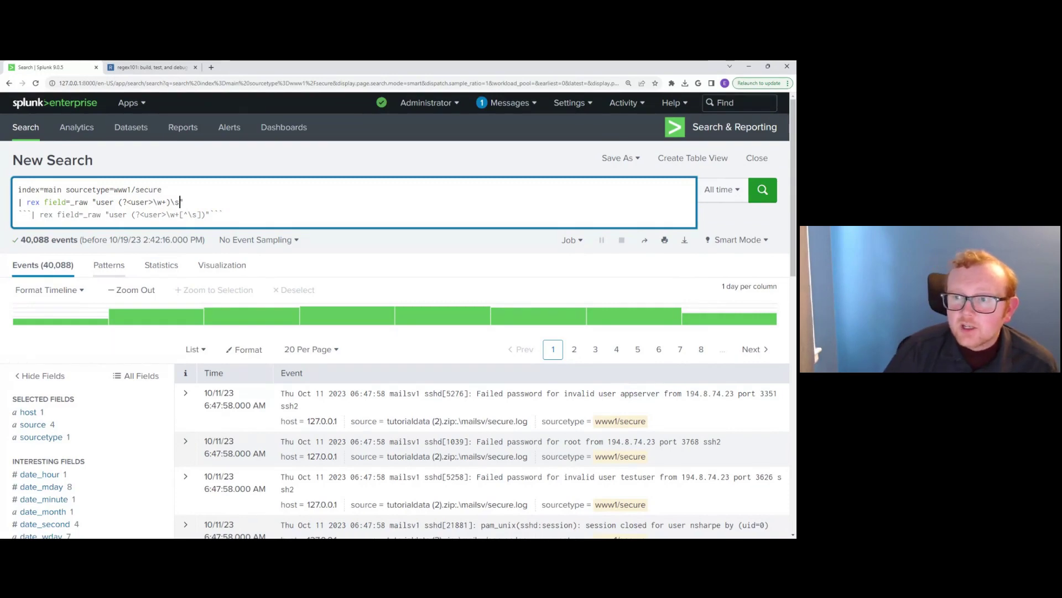
key(Right)
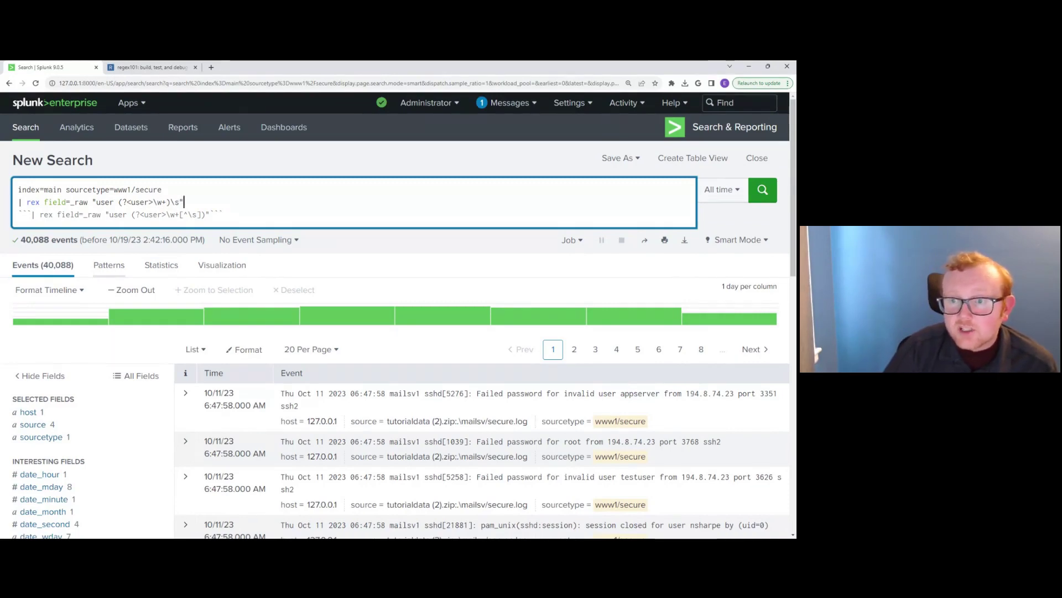
key(Return)
Review the top values of the extracted user field, then close its summary
scroll(117, 388, down, 2)
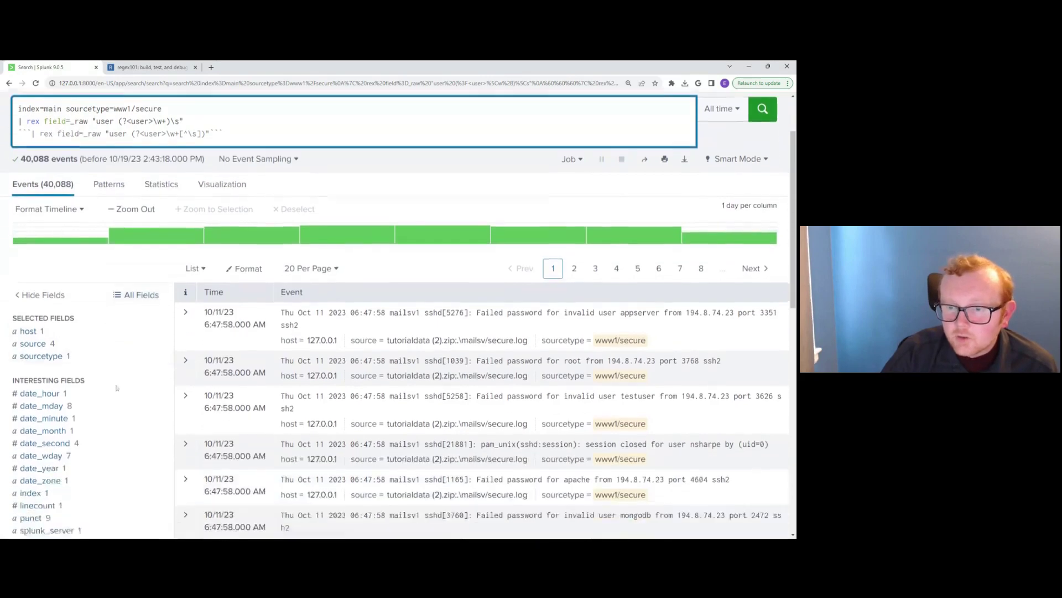
scroll(116, 388, down, 2)
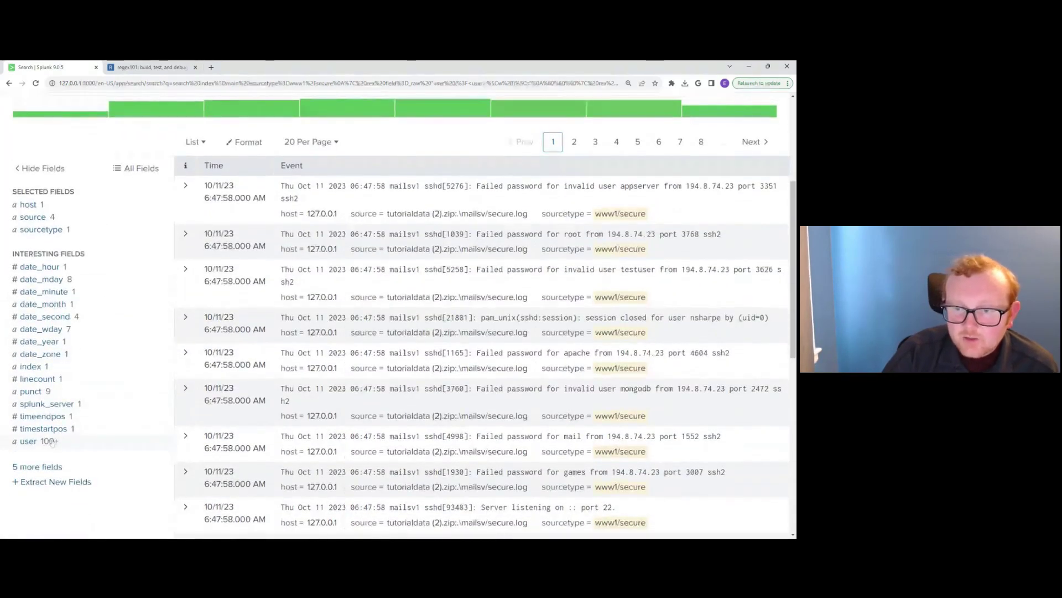
click(51, 442)
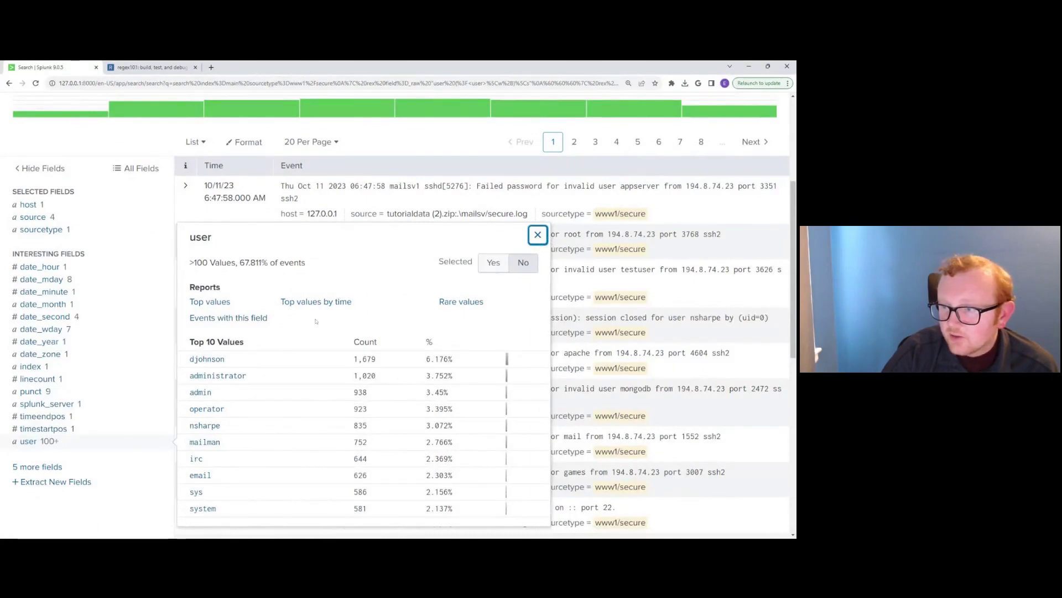
click(538, 234)
Comment out the \w+)\s rex line with triple backticks and uncomment the rex line that uses \w+[^\s]
scroll(538, 235, up, 3)
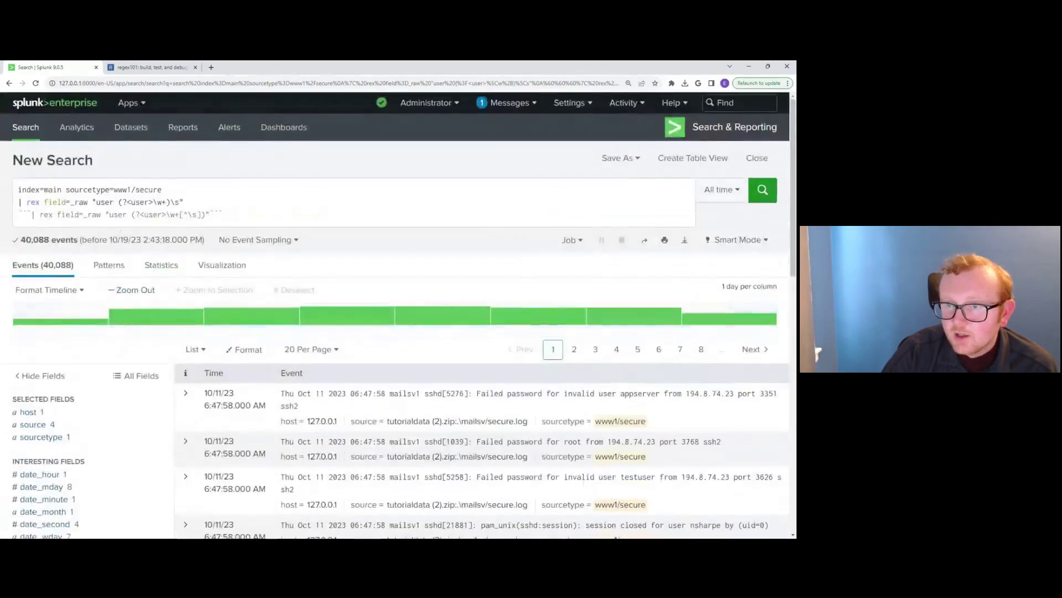
click(17, 202)
text(```)
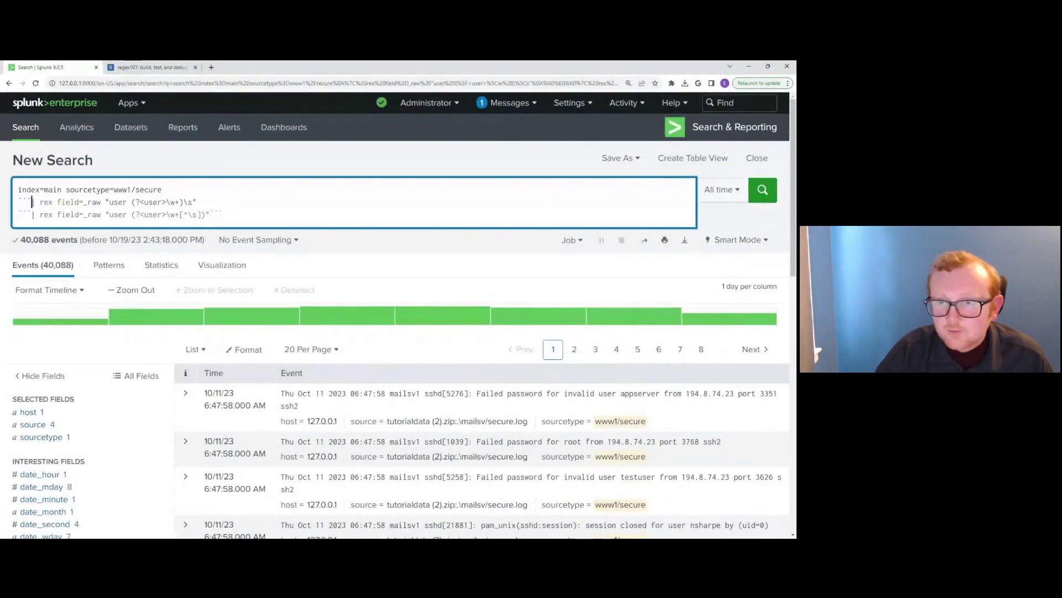
click(197, 202)
text(```)
click(222, 214)
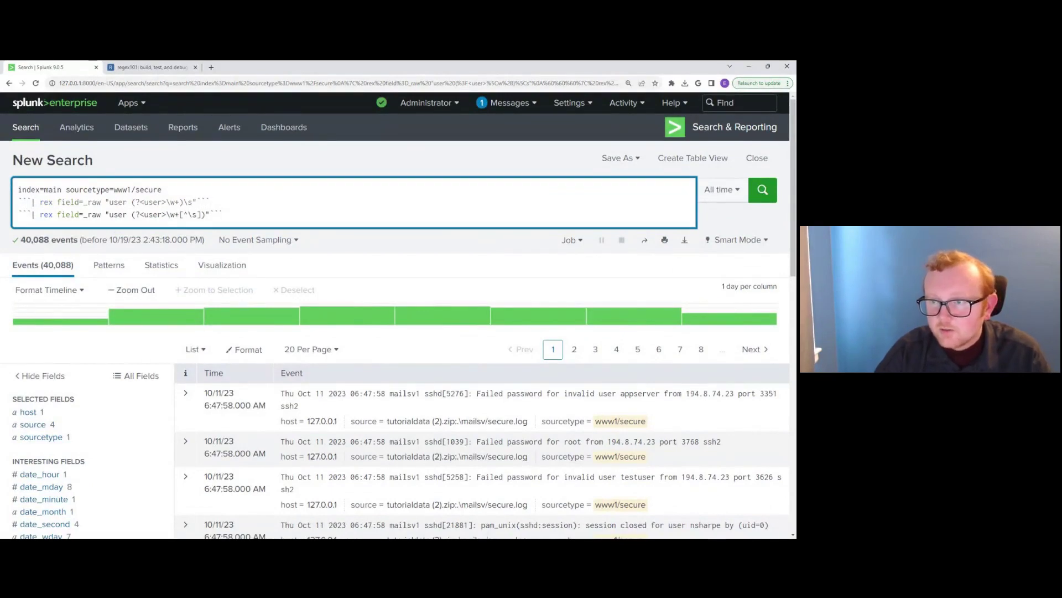
key(BackSpace)
key(BackSpace)
key(BackSpace)
key(BackSpace)
key(BackSpace)
key(BackSpace)
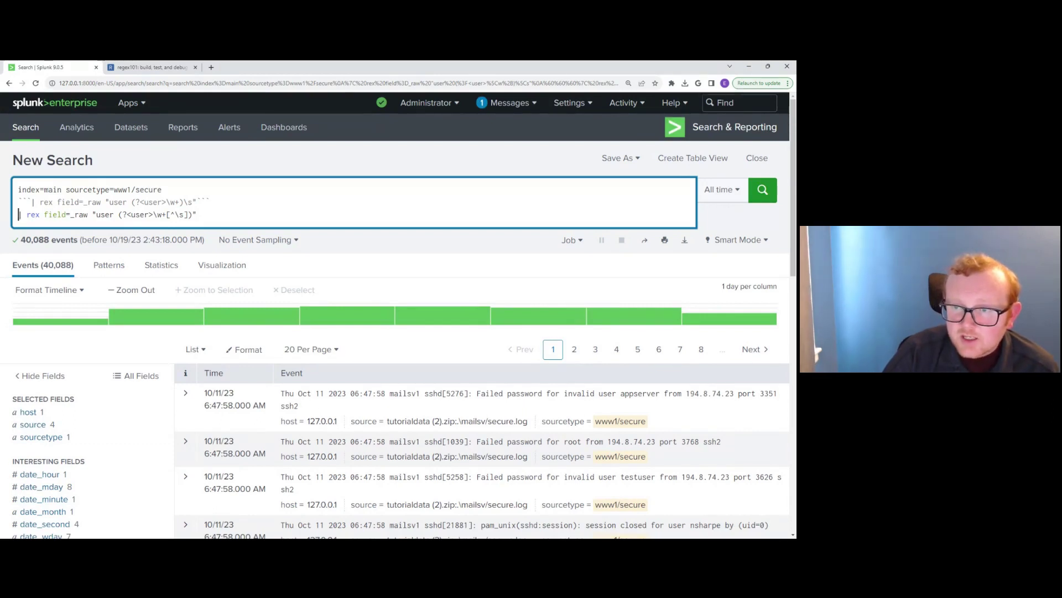
Go over the [^\s] part of the active pattern and run the search with "user (?<user>\w+[^\s])"
drag(131, 215, 189, 215)
click(167, 216)
click(173, 214)
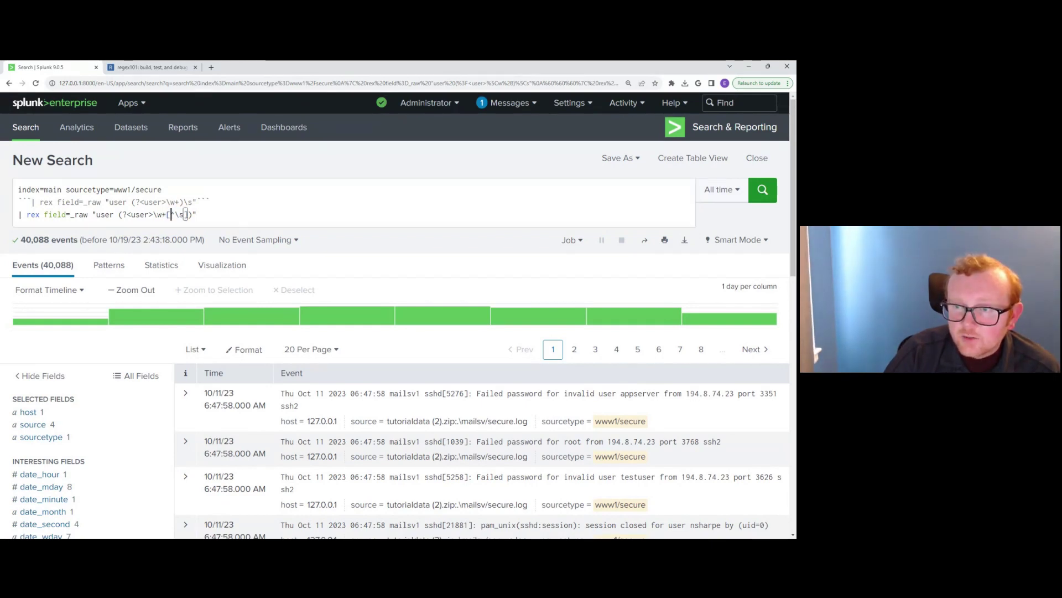
drag(166, 215, 189, 215)
click(171, 215)
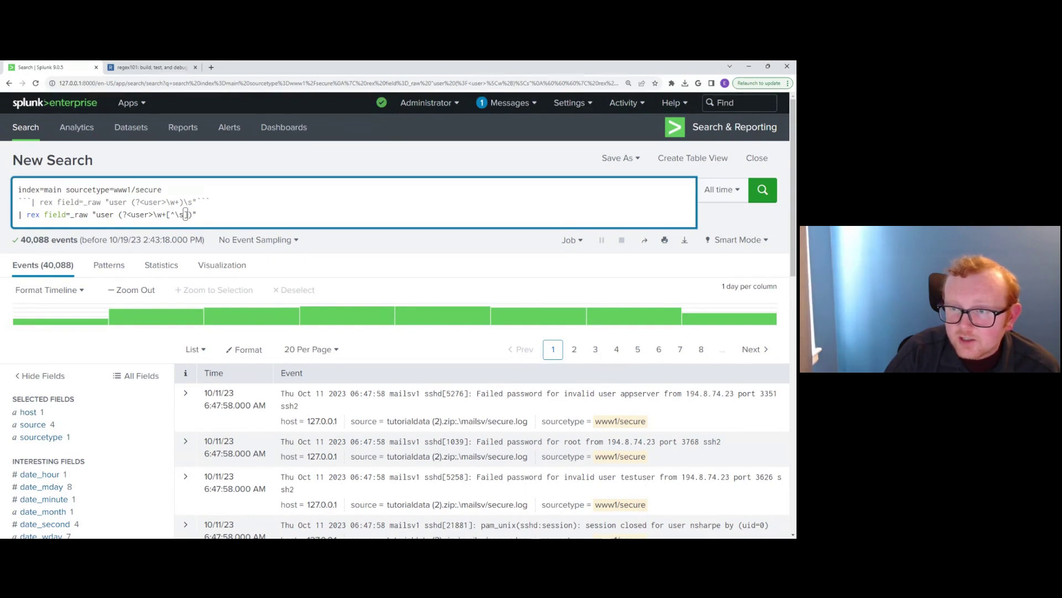
drag(166, 214, 188, 214)
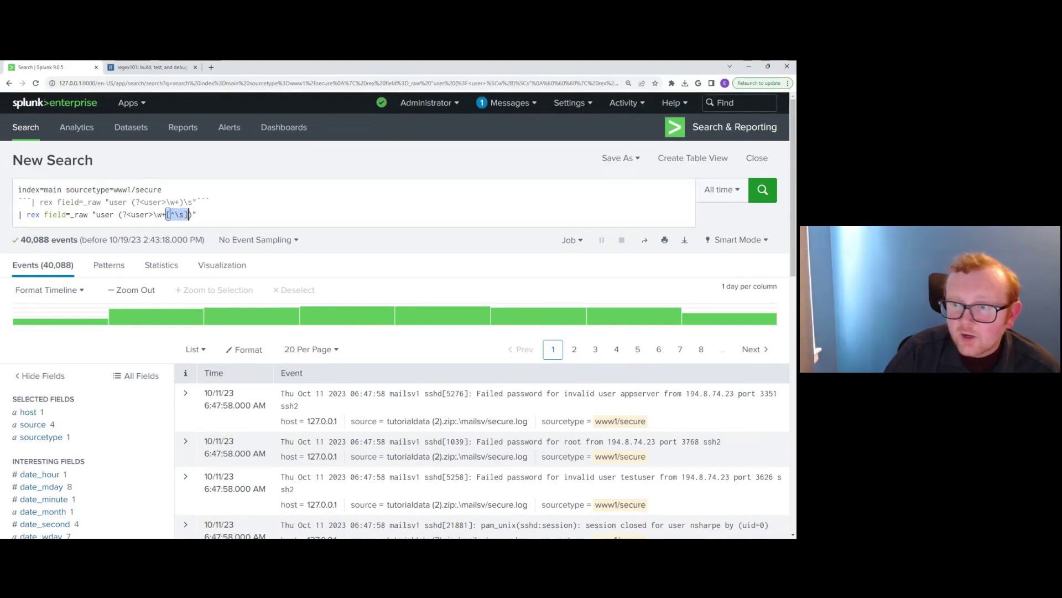
key(End)
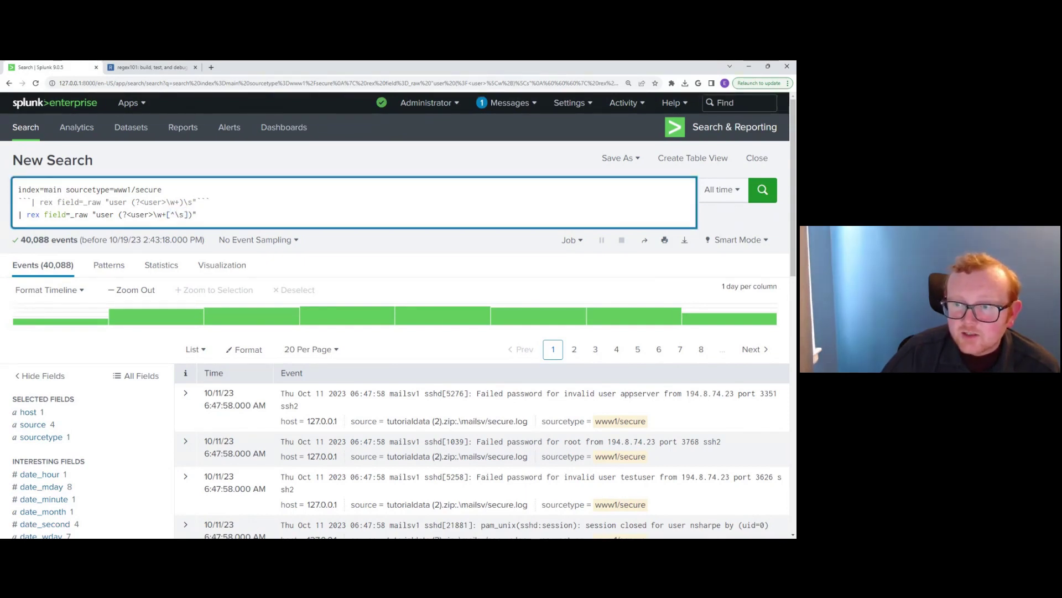
key(Return)
Review the top user values extracted by the [^\s] pattern and close the field summary
scroll(58, 395, down, 5)
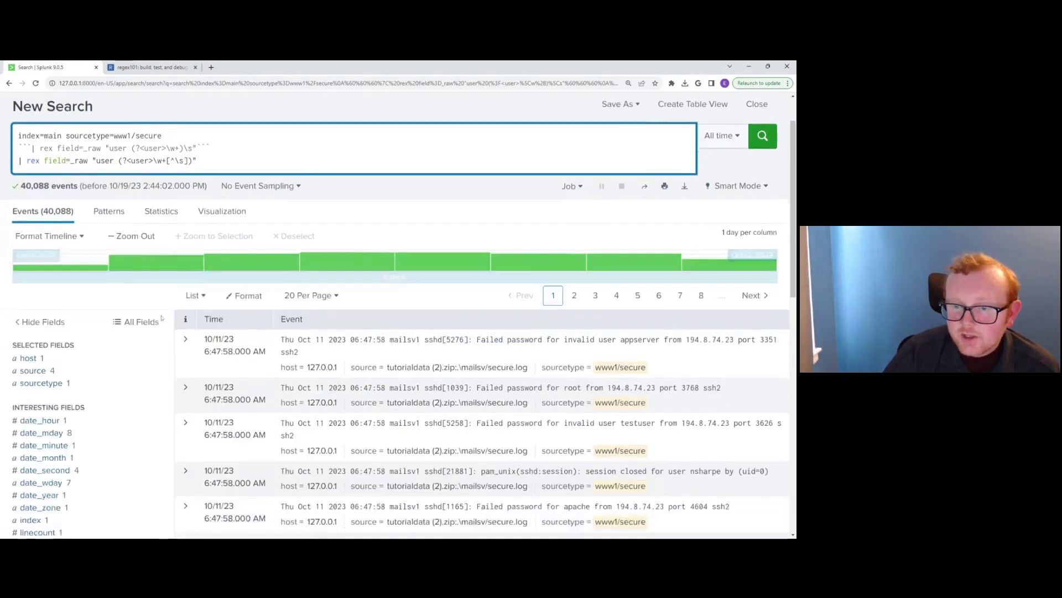
click(58, 396)
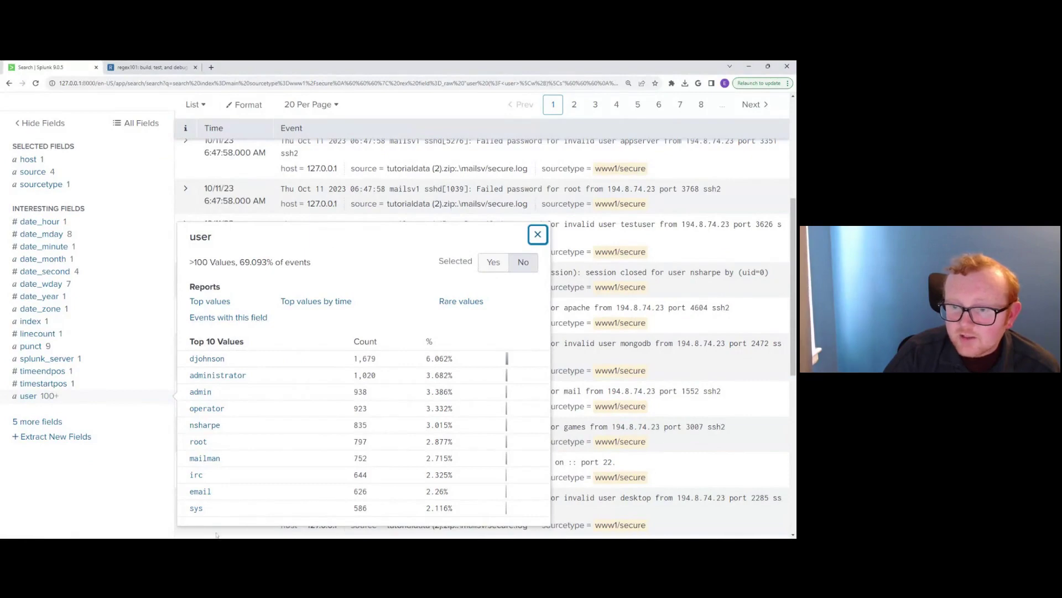
click(81, 499)
scroll(81, 500, up, 5)
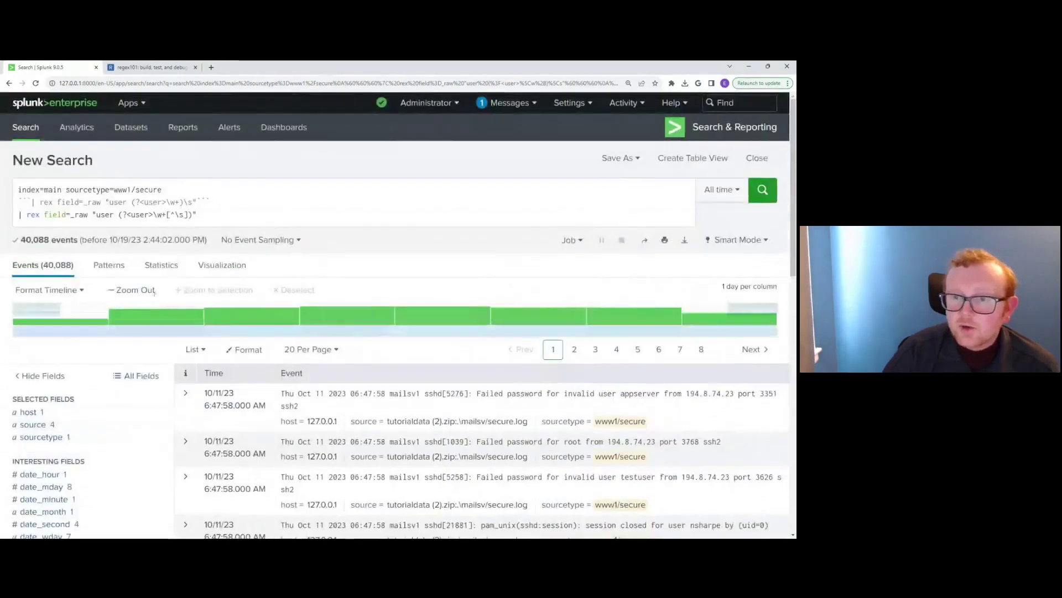
click(571, 239)
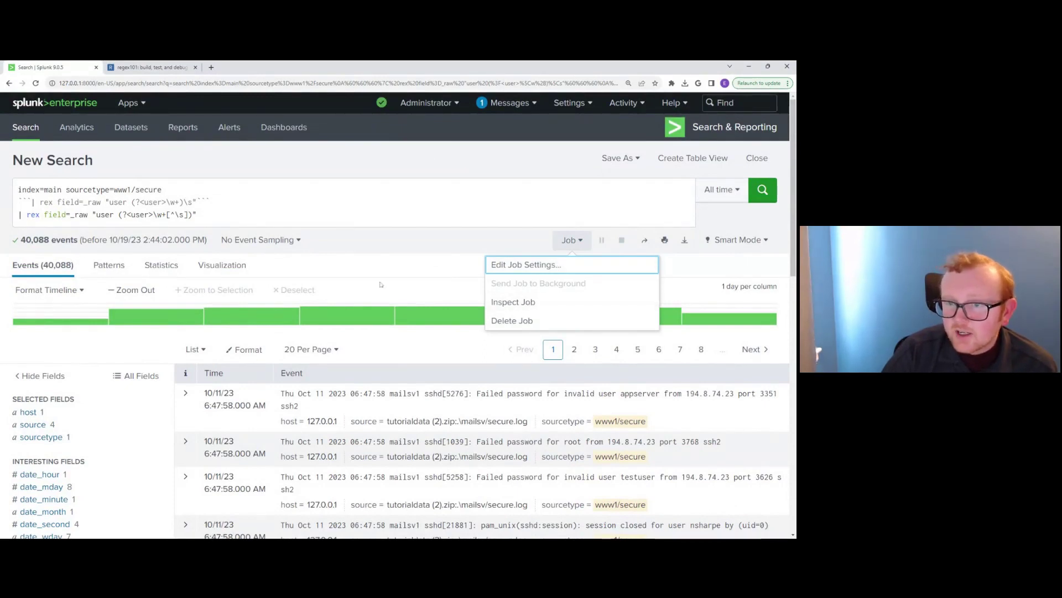
click(408, 243)
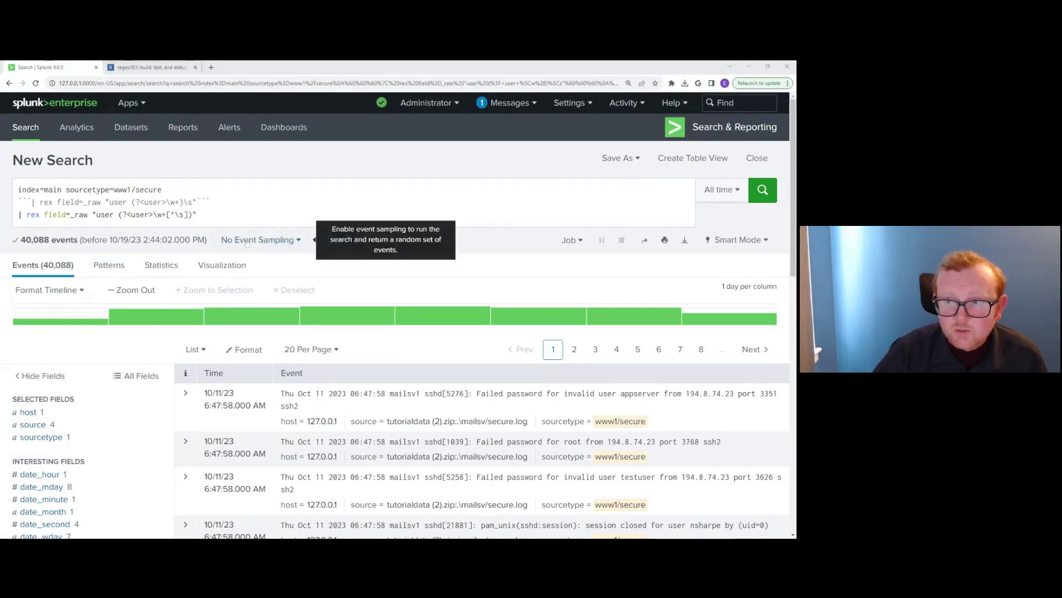
Replace the whole query with index=main sourcetype=vendor_sales/vendor_sales, run it and view the returned events
drag(197, 214, 18, 189)
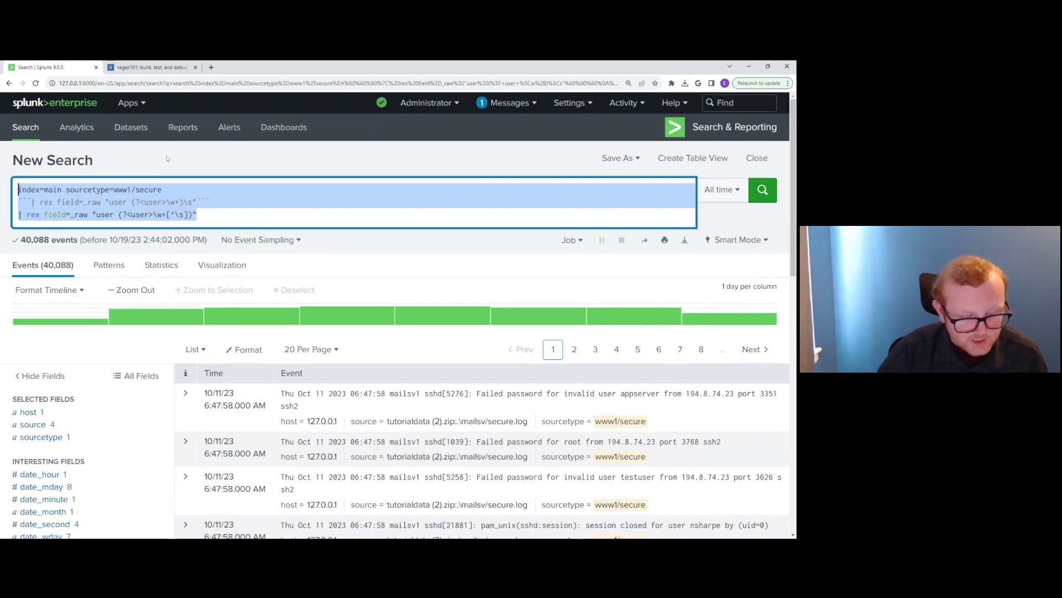
text(index=main sourcetype=vendor_sales/vendor_sales)
key(Return)
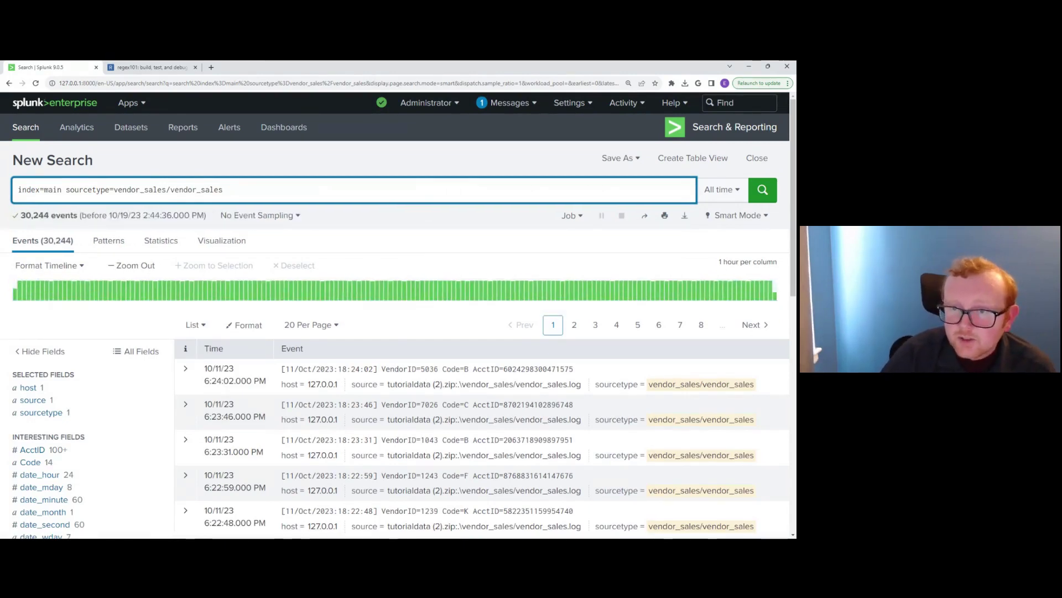
scroll(380, 241, down, 2)
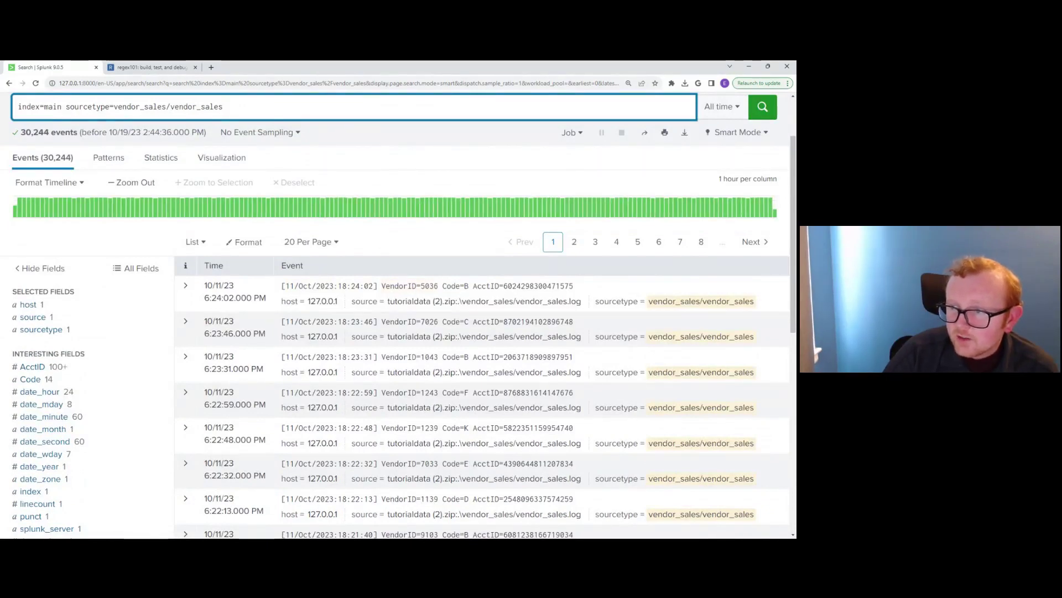
Point out AcctID in the first event and append | eval id_length=len(tostring(AcctID)) to the query
drag(474, 285, 588, 291)
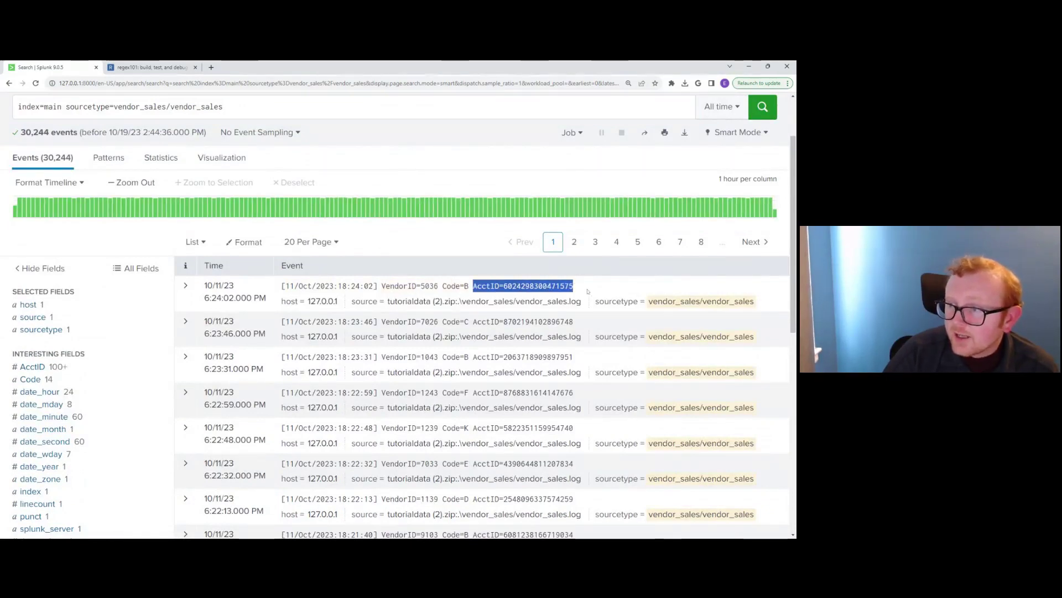
click(521, 163)
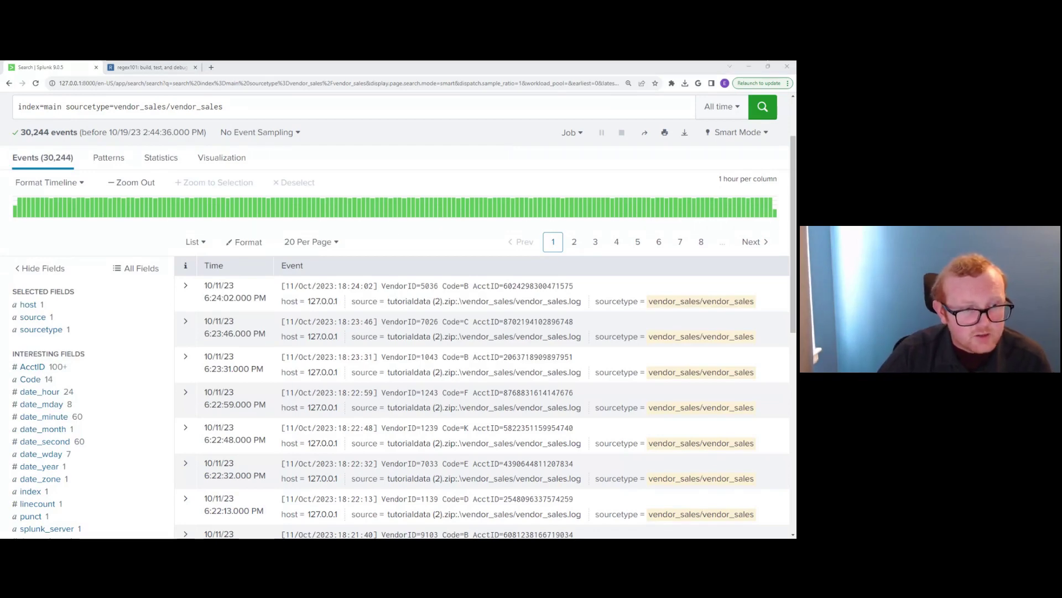
scroll(299, 142, up, 2)
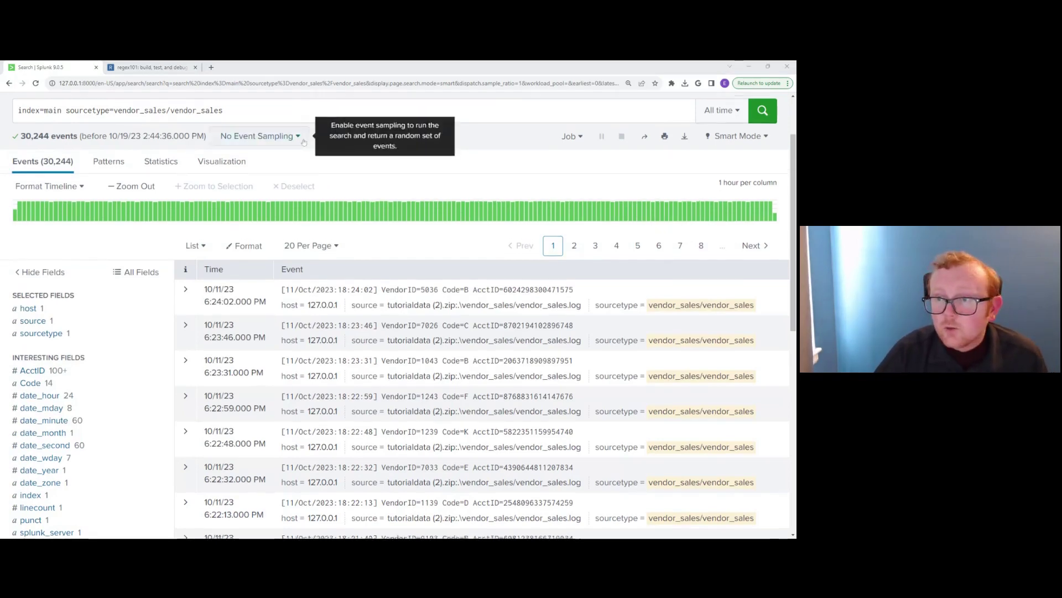
click(299, 189)
text(| eval id_length=len(tostring(AcctID)))
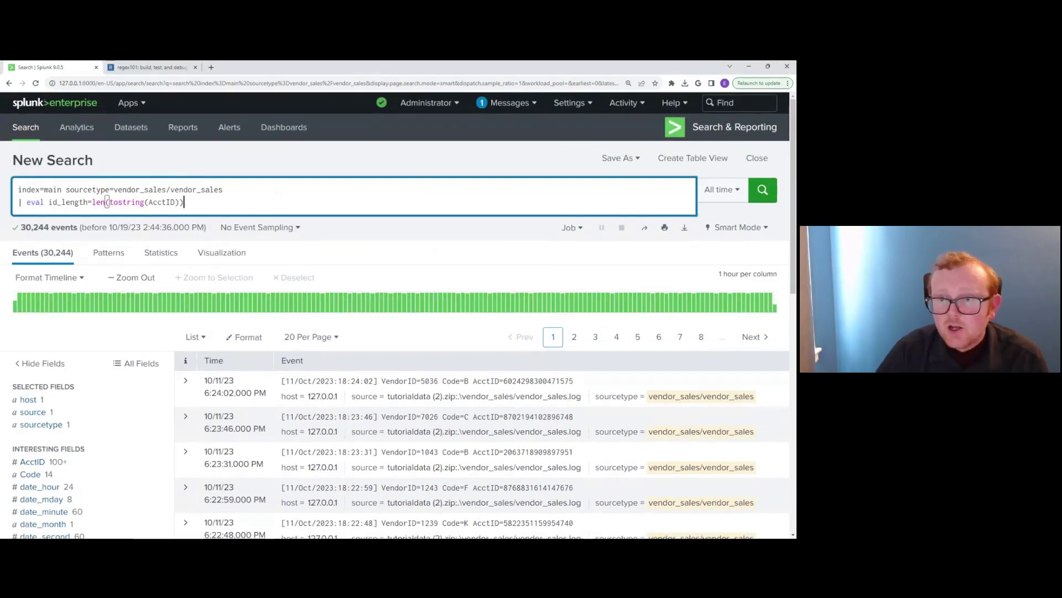
Go over id_length in the eval line and the AcctID it measures, and run the search
drag(57, 202, 88, 202)
click(184, 202)
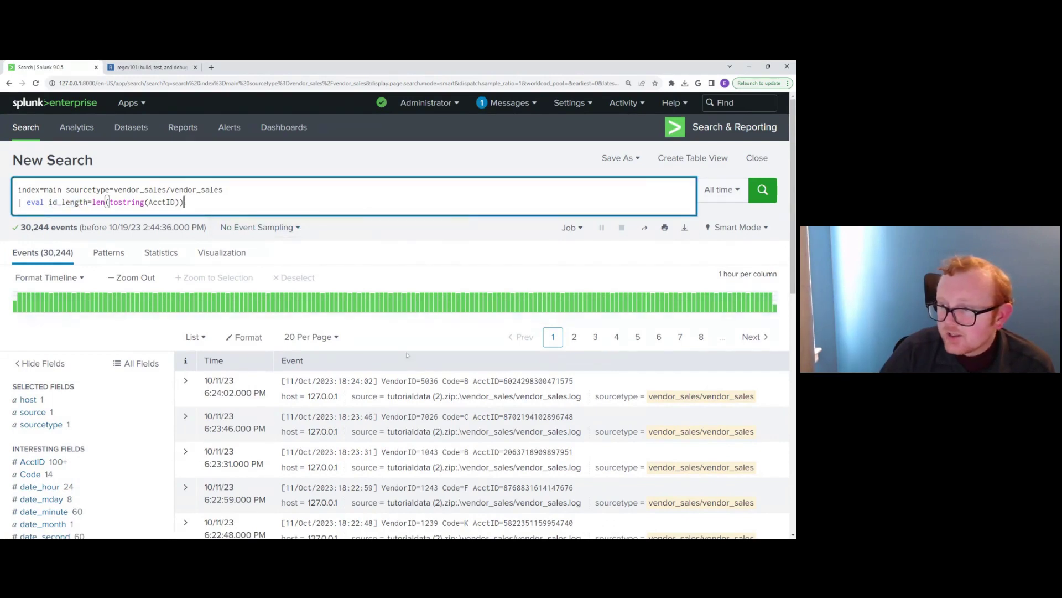
drag(474, 382, 576, 384)
click(336, 204)
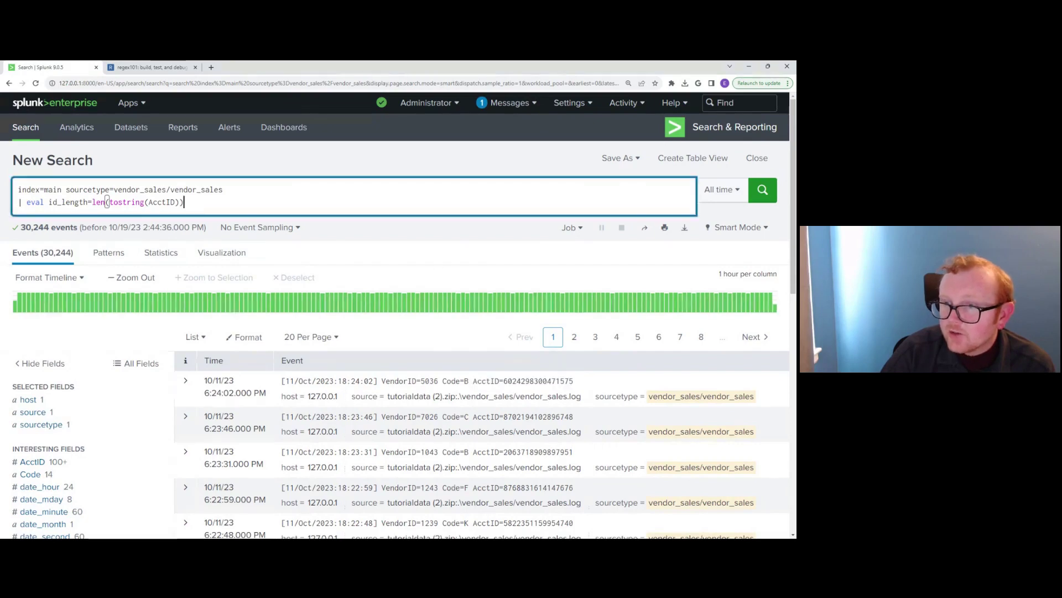
key(Return)
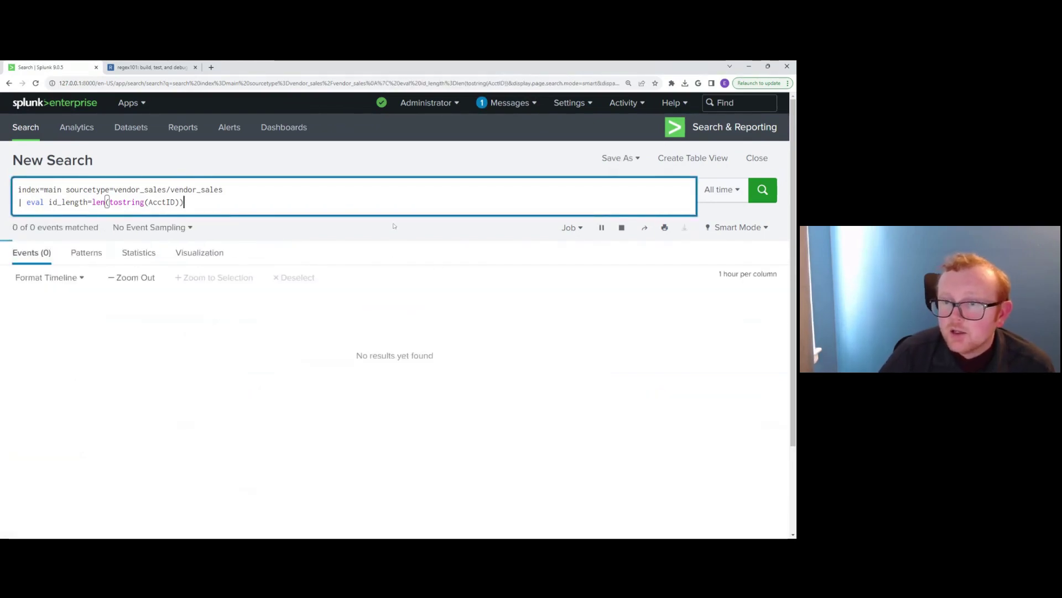
Find id_length among the interesting fields and open its value summary
scroll(205, 288, down, 2)
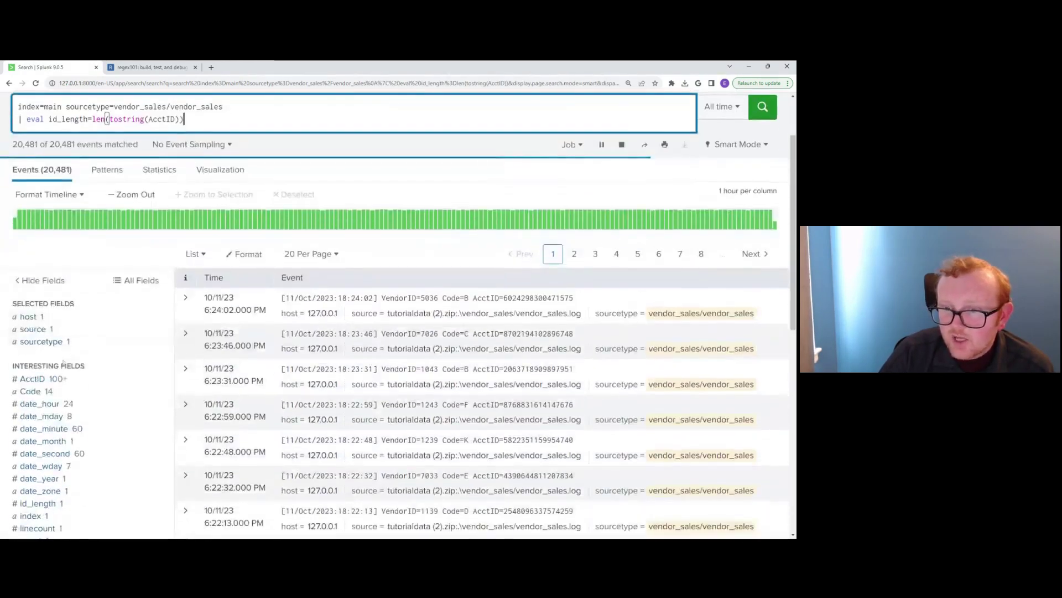
scroll(80, 194, down, 1)
scroll(80, 195, up, 2)
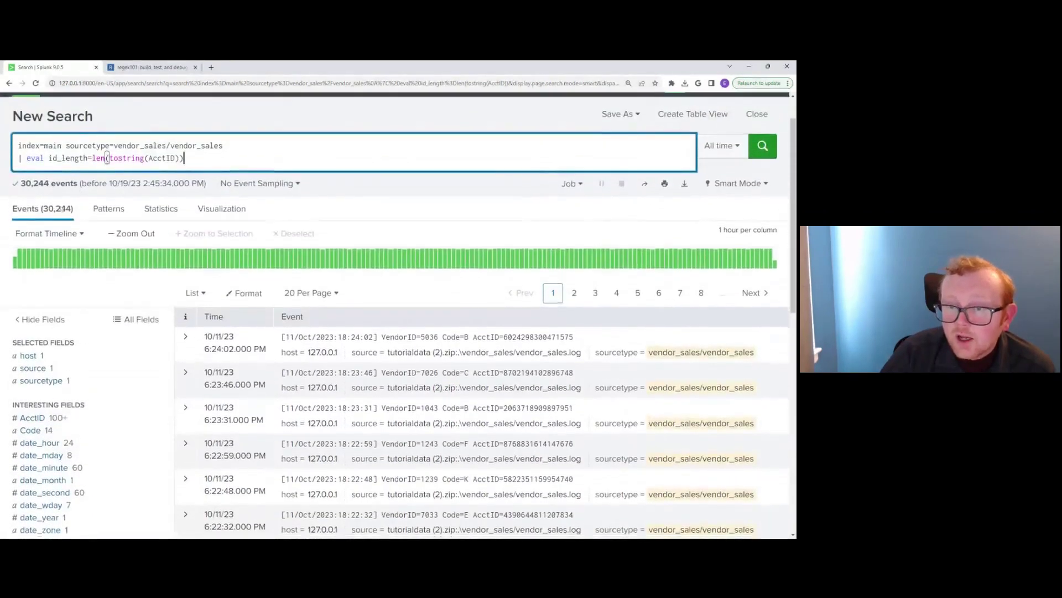
scroll(50, 418, down, 3)
click(50, 420)
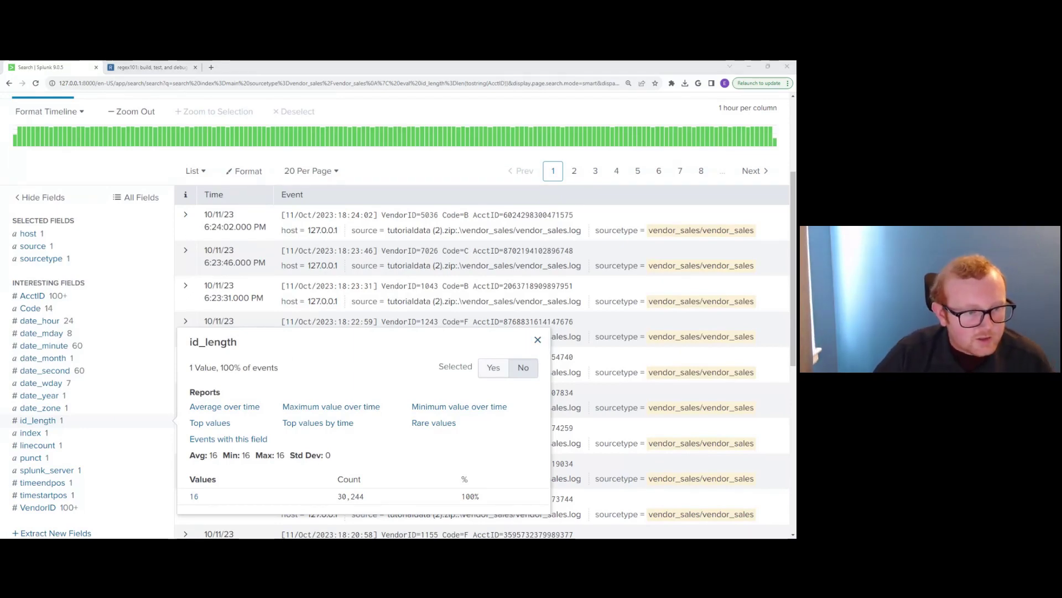
Append | rex field=AcctID mode=sed "s/(\d{12})/XXXXXXXXXXXX/g" as a third line of the query
scroll(395, 316, up, 3)
click(185, 202)
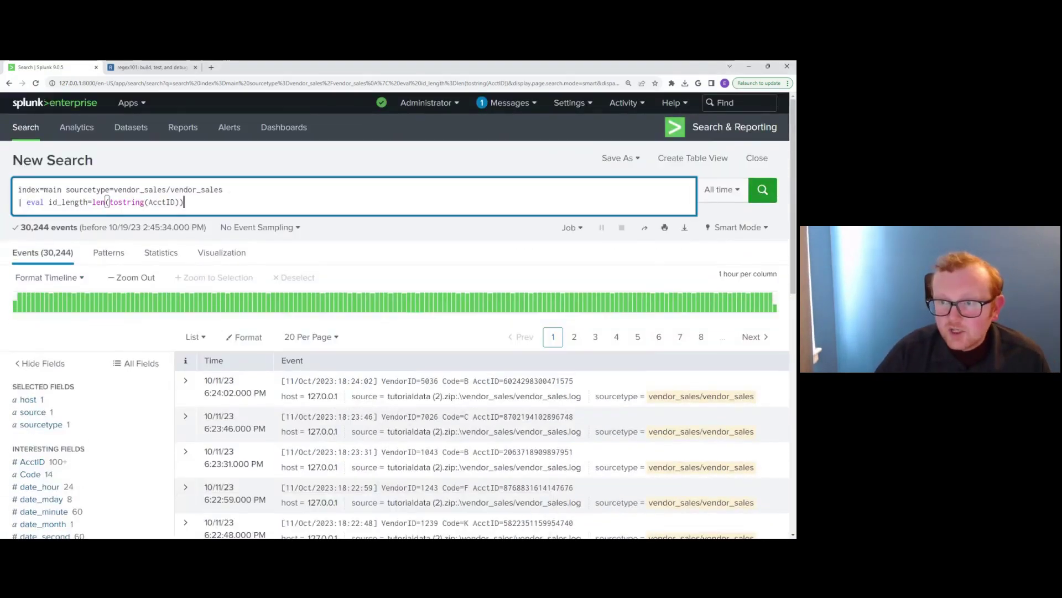
text(| rex field=AcctID mode=sed "s/(\d{12})/XXXXXXXXXXXX/g")
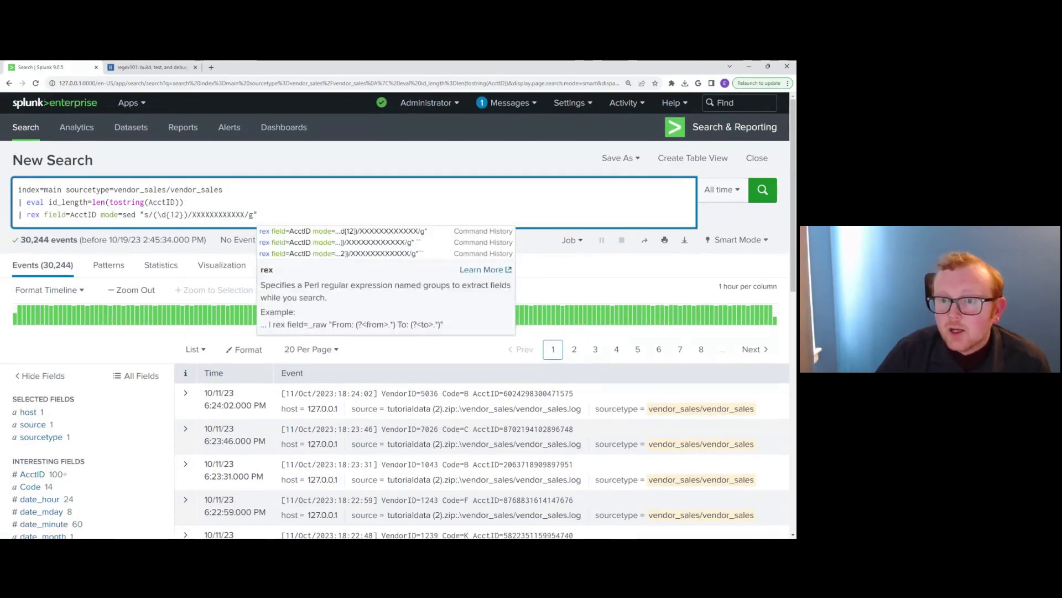
Go over the field=AcctID argument of the rex line and view the AcctID field's top values
click(44, 215)
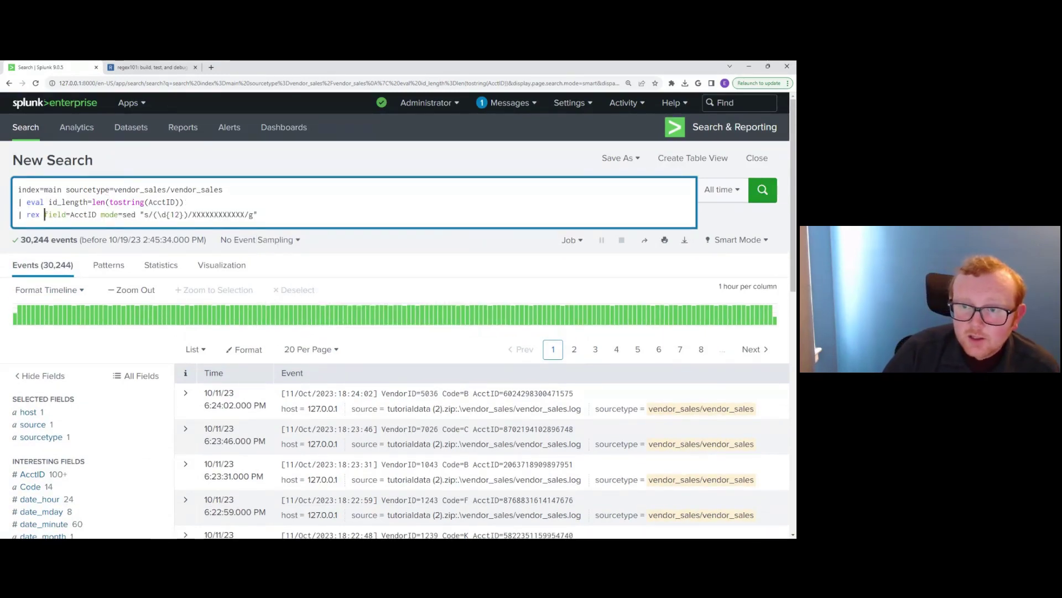
drag(44, 214, 97, 215)
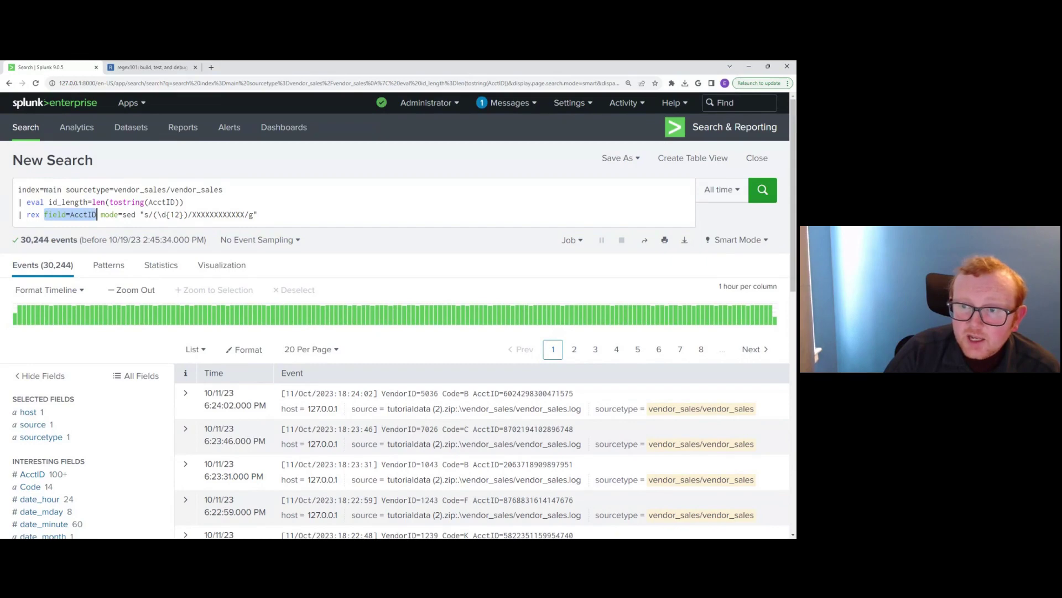
click(97, 215)
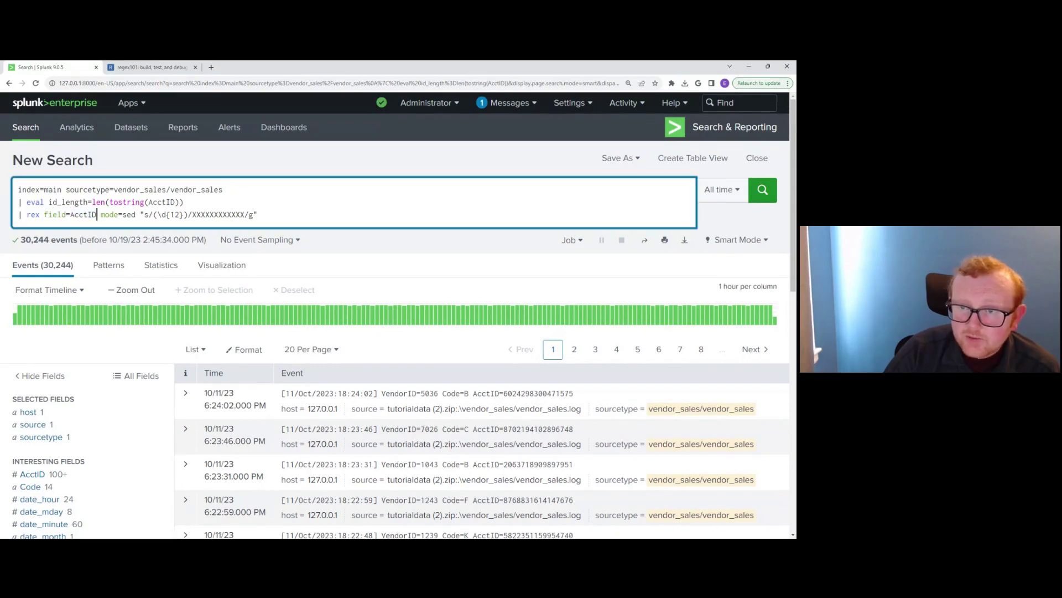
click(49, 475)
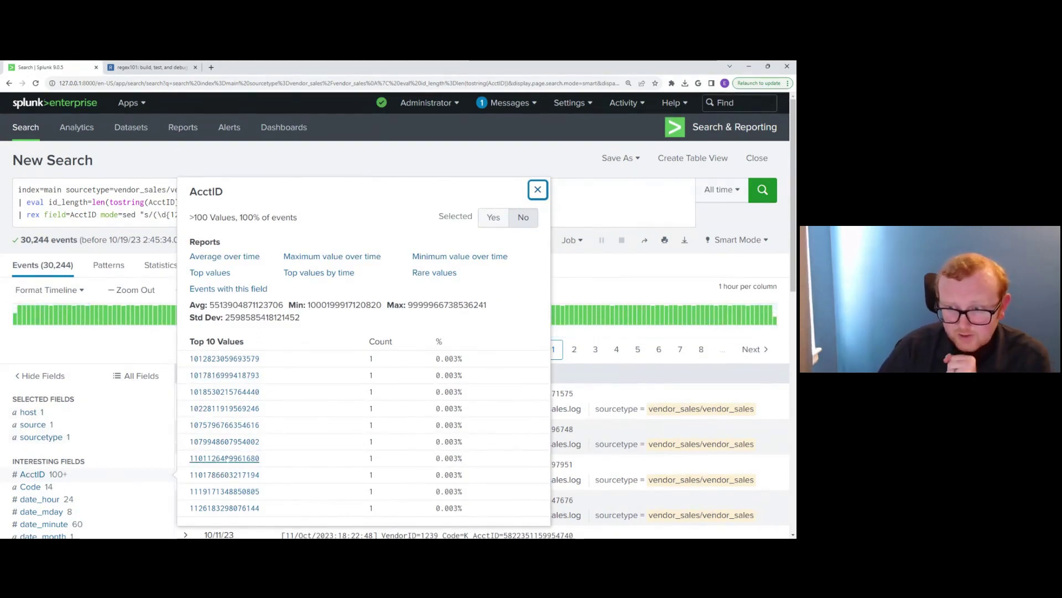
click(131, 336)
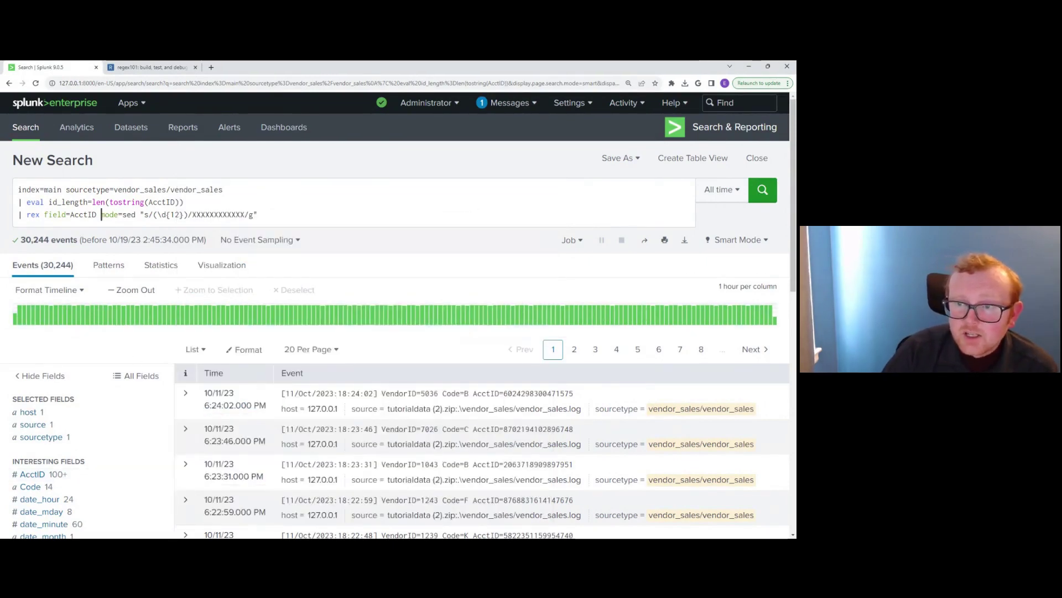
Go over the mode=sed argument and the whole quoted substitution expression in the rex line
drag(101, 215, 135, 215)
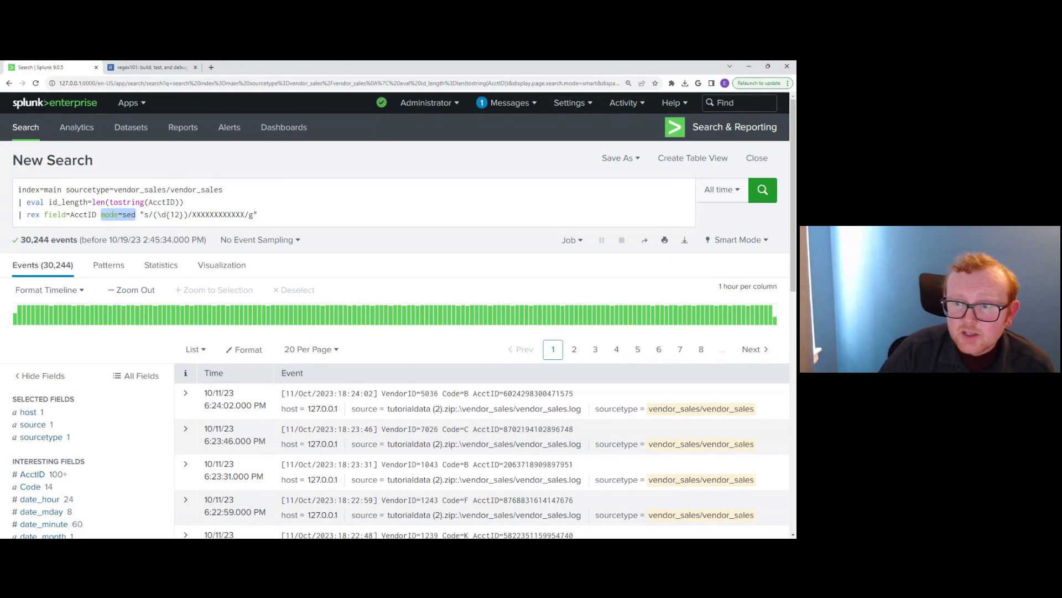
click(138, 217)
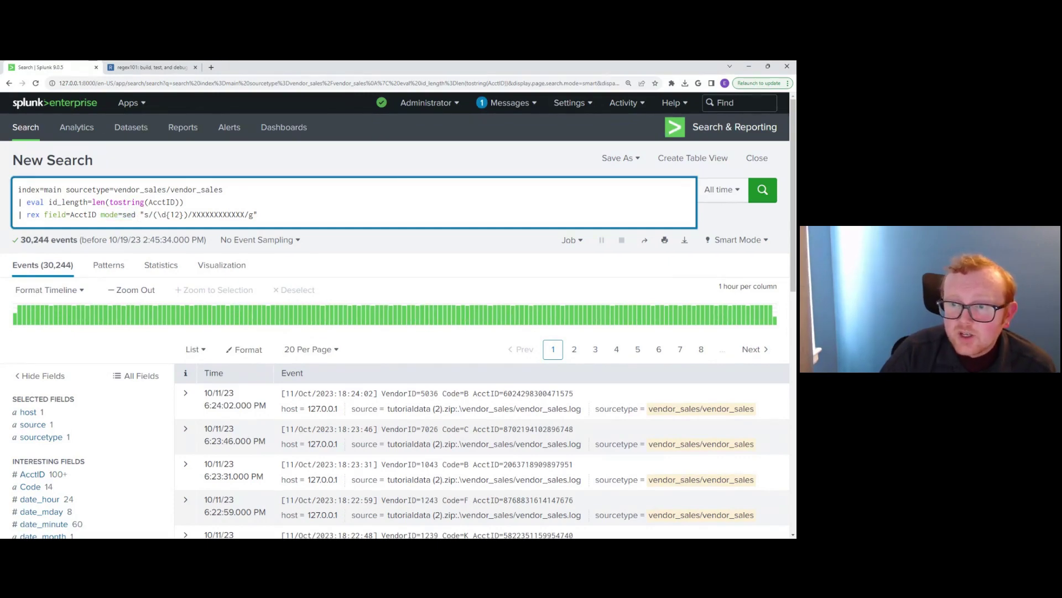
drag(140, 215, 262, 215)
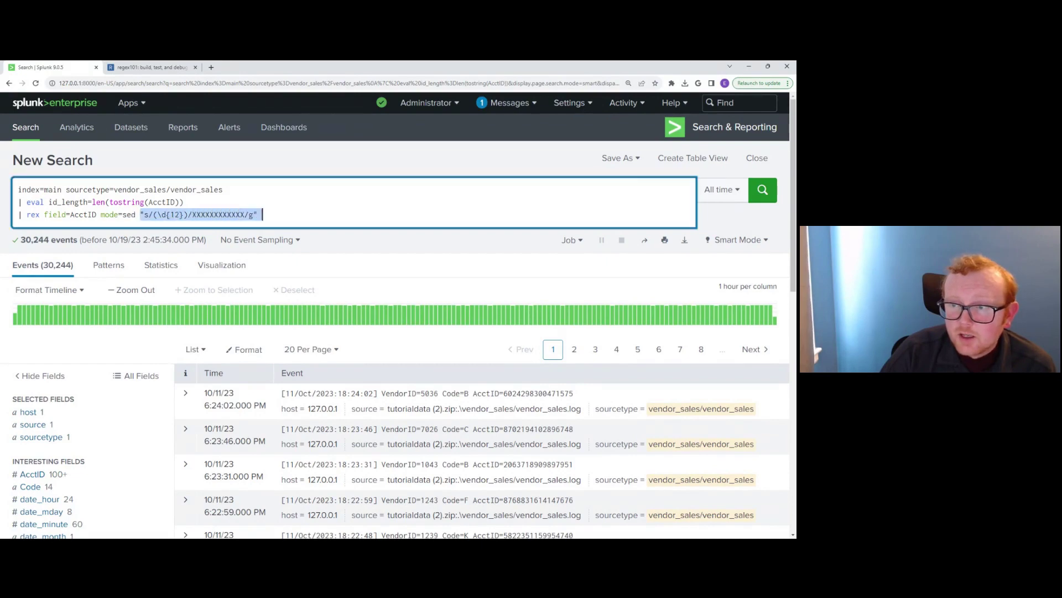
click(263, 215)
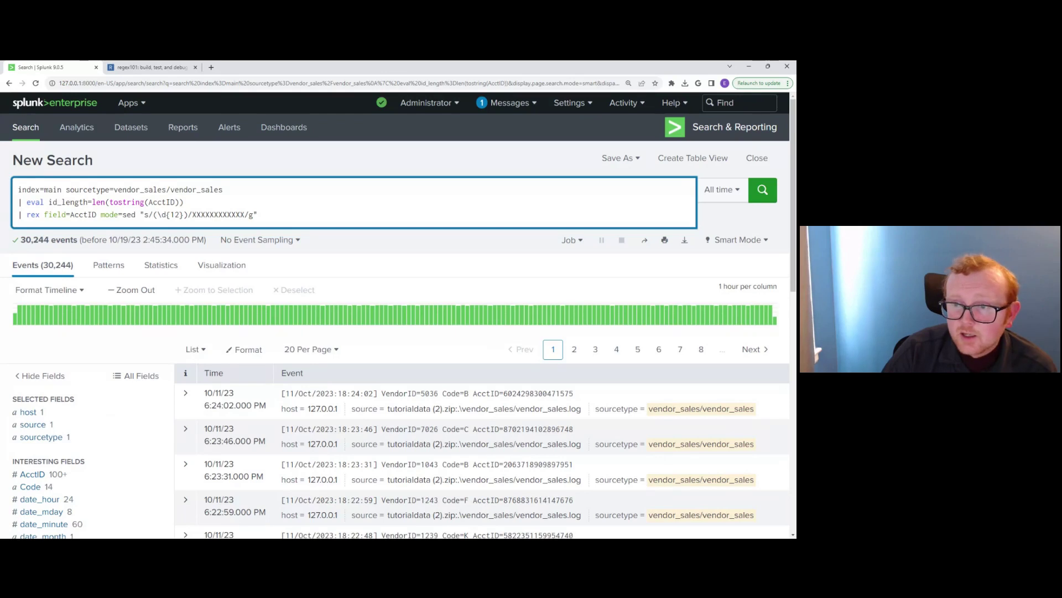
Examine the sed expression's parts: the s/ prefix, the /g flag, the (\d{12}) pattern and the X replacement string
drag(143, 215, 149, 215)
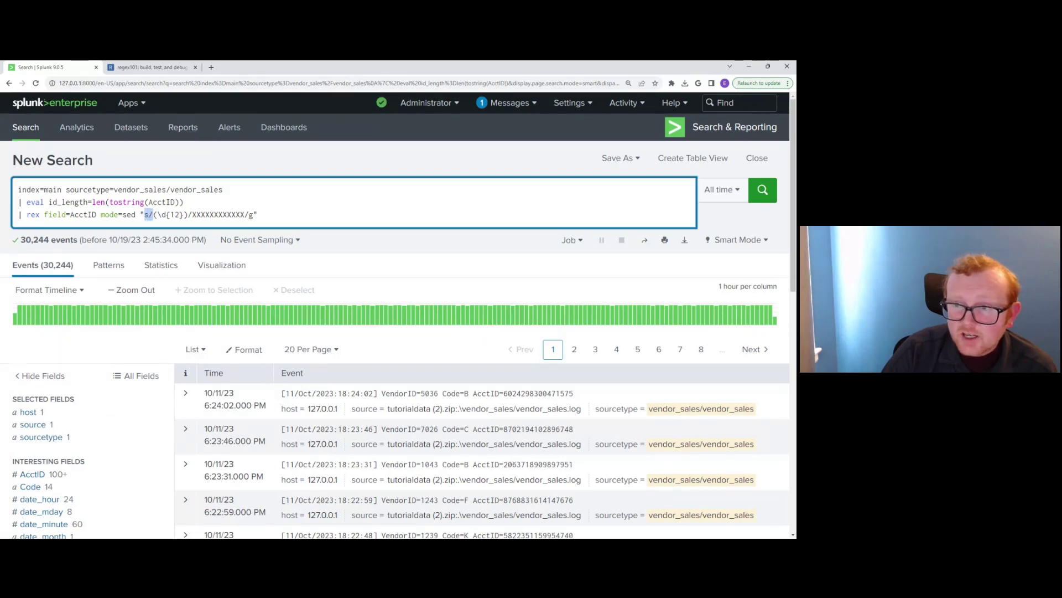
drag(244, 215, 254, 215)
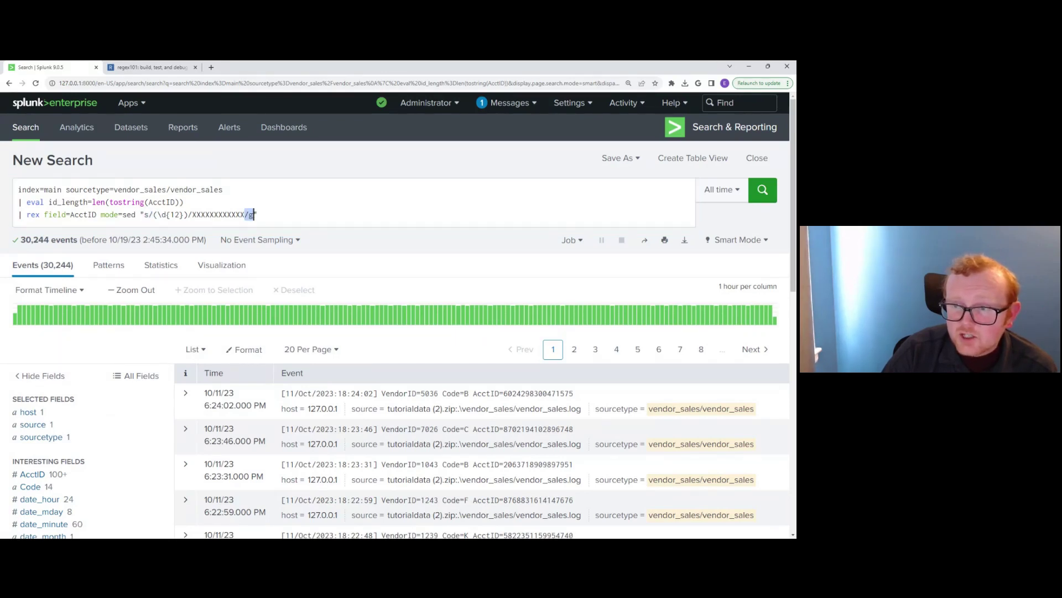
click(253, 215)
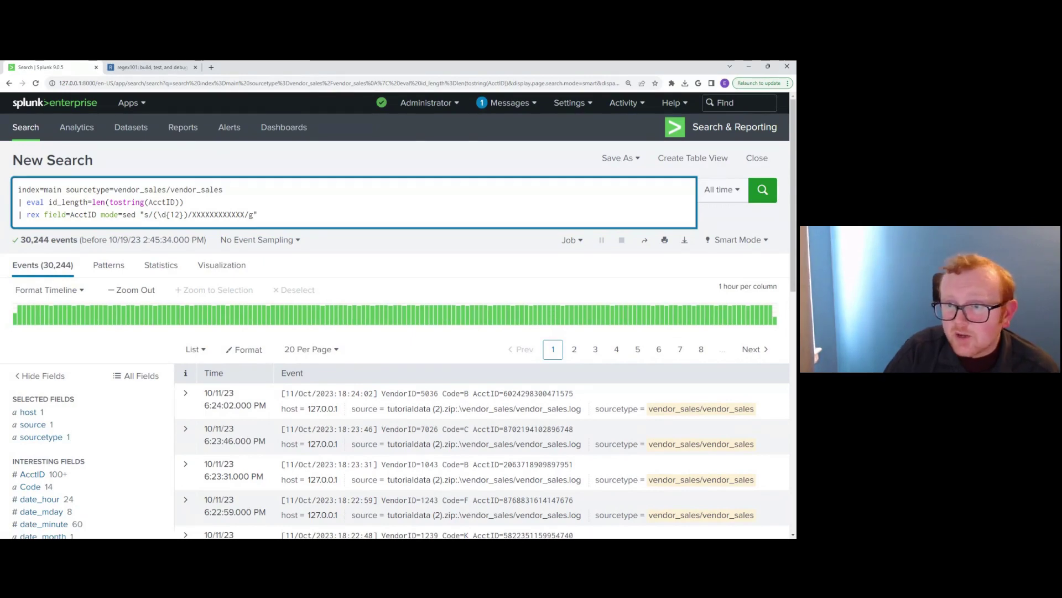
drag(153, 215, 166, 214)
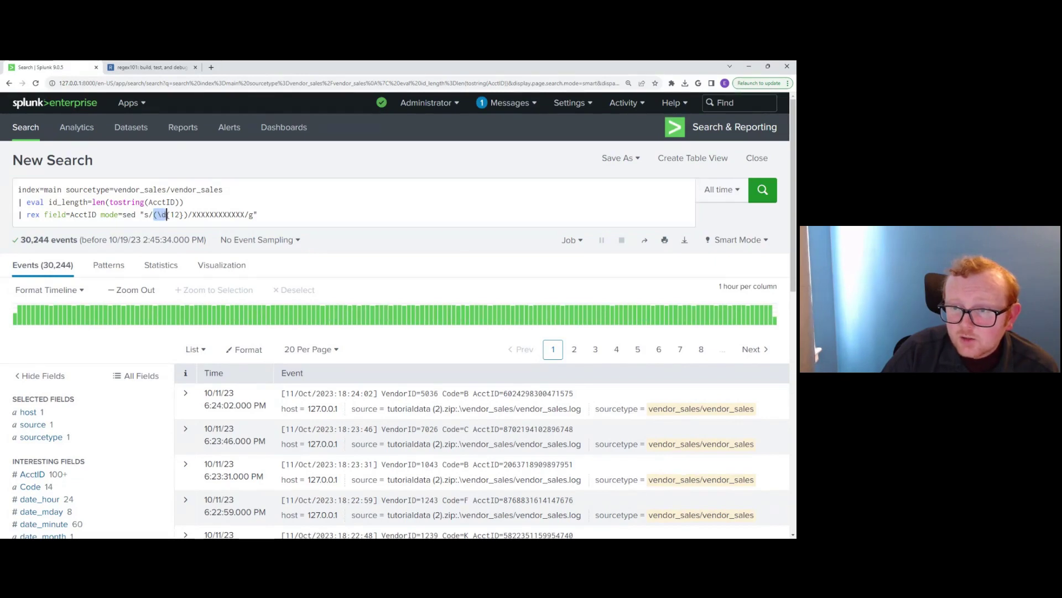
click(167, 215)
drag(167, 215, 184, 215)
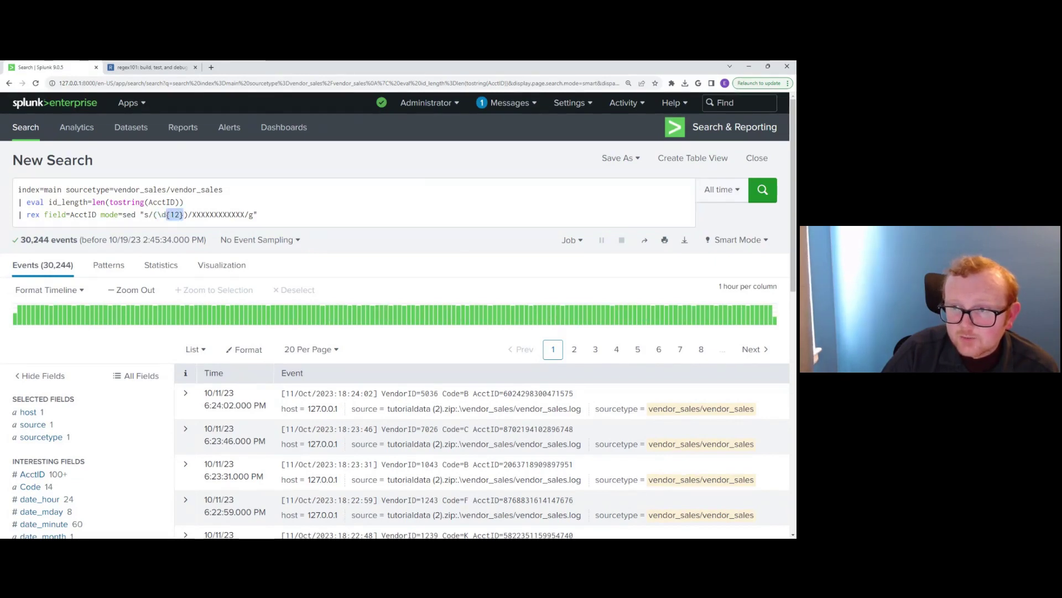
click(189, 215)
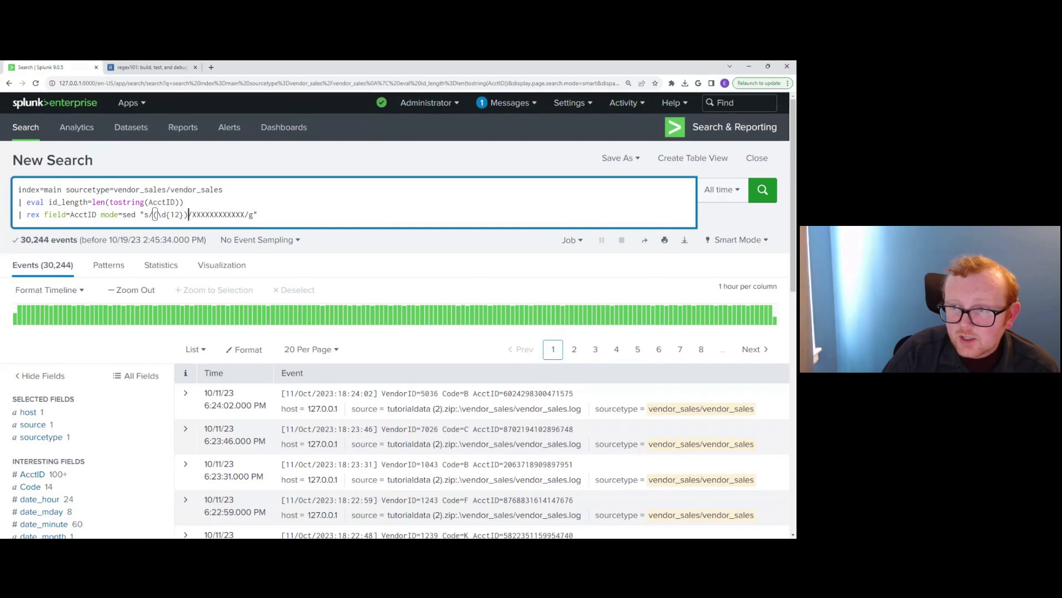
drag(192, 214, 245, 215)
click(241, 215)
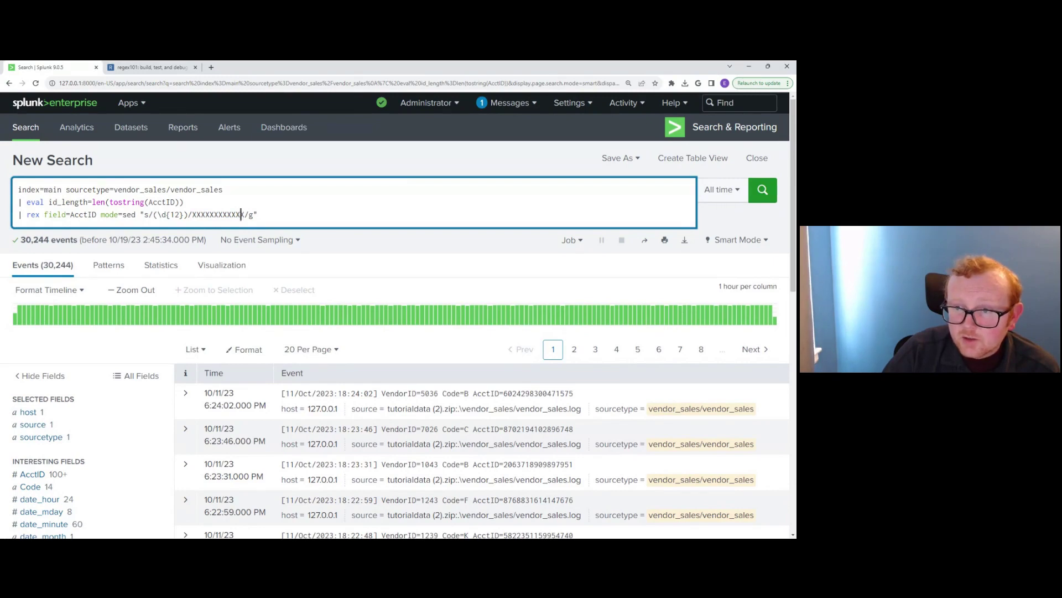
Go over the rex line from AcctID to its X replacement and run the search with the sed masking
drag(70, 215, 245, 215)
click(195, 215)
click(262, 214)
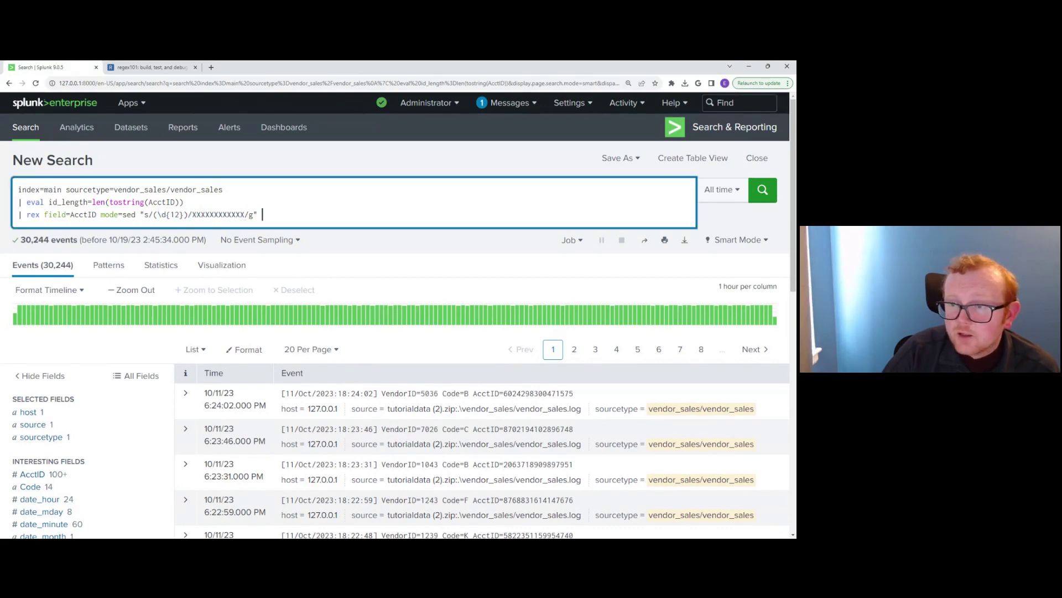
key(Return)
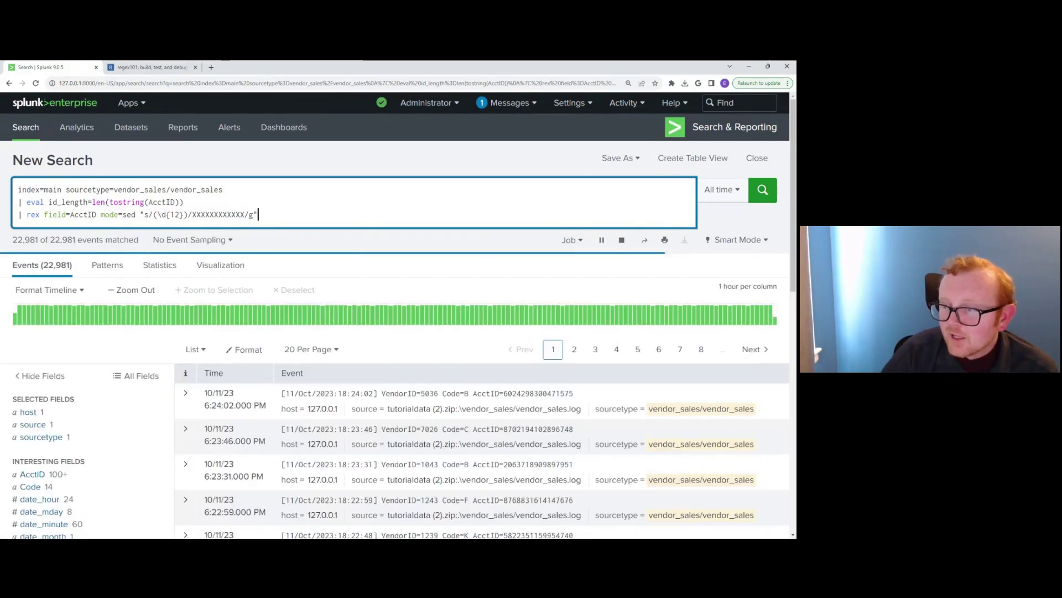
Point out the raw account number in the first event and open the AcctID field summary to review its top values
drag(574, 394, 503, 394)
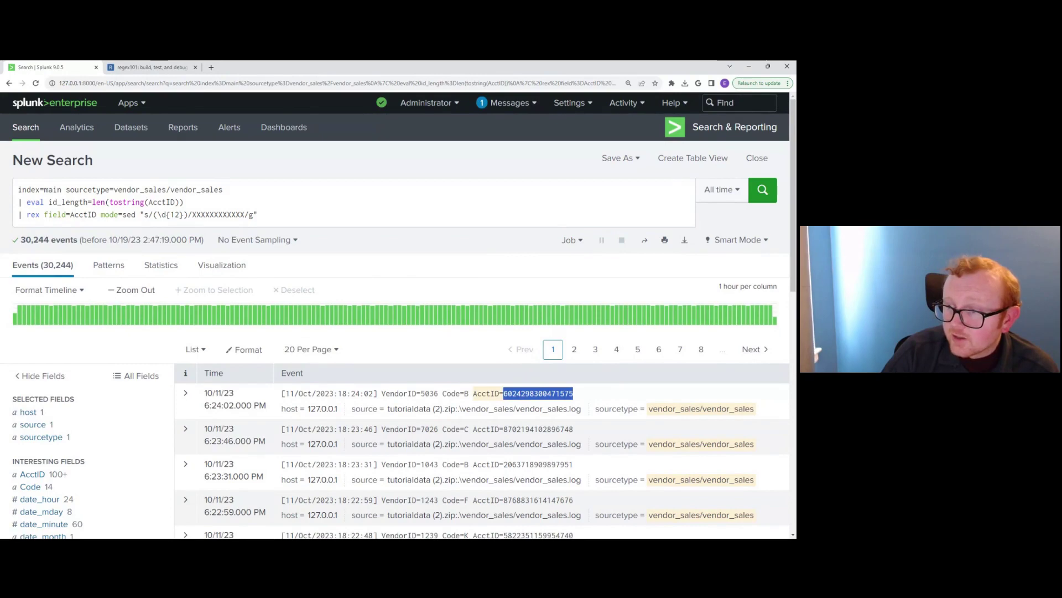
click(470, 236)
scroll(83, 435, down, 1)
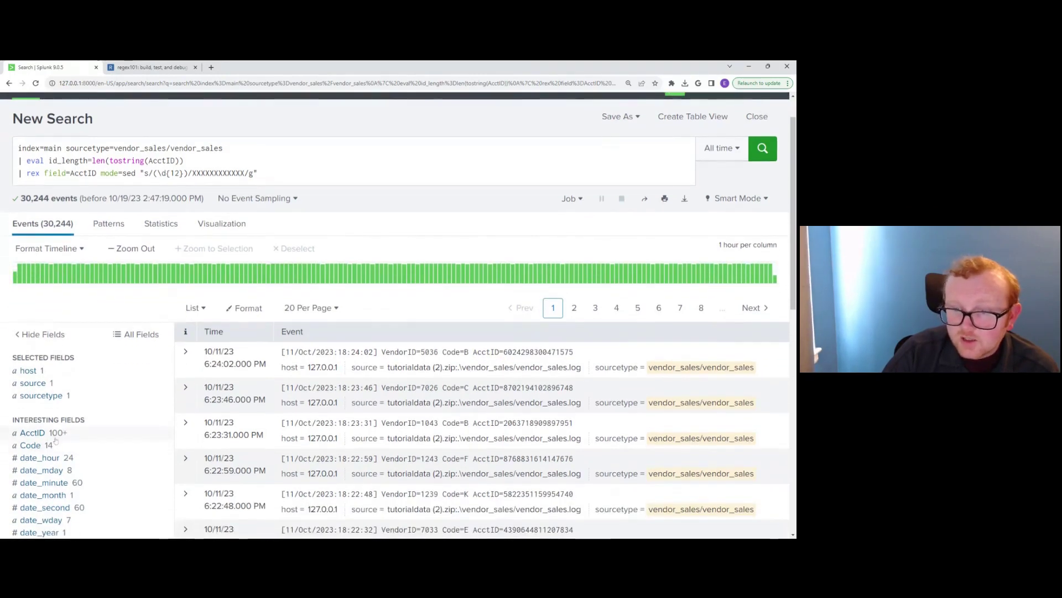
click(77, 432)
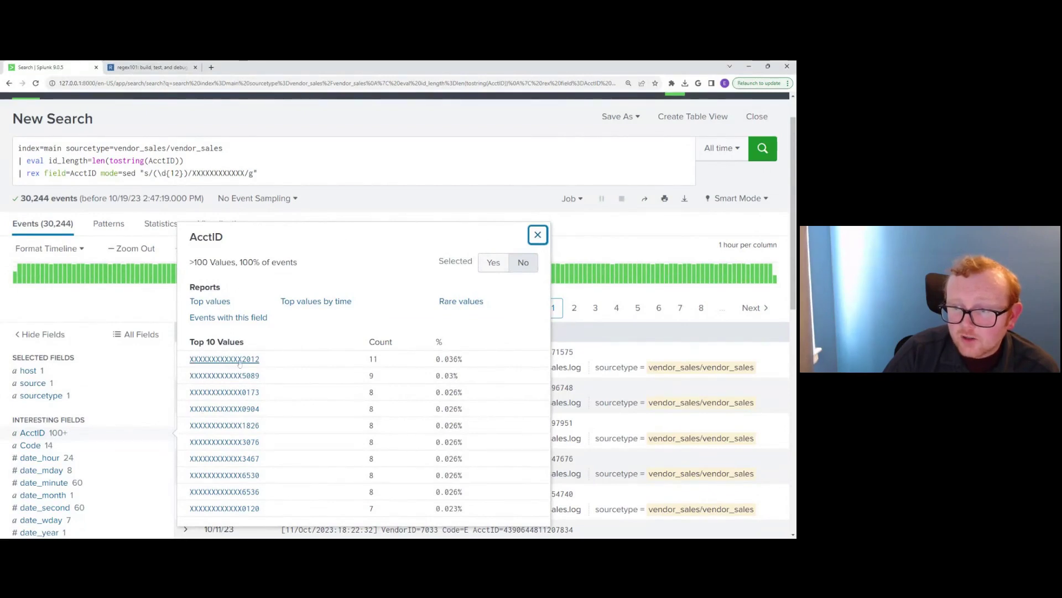
Add a table command for AcctID on a new line below the rex masking and run the search
click(332, 173)
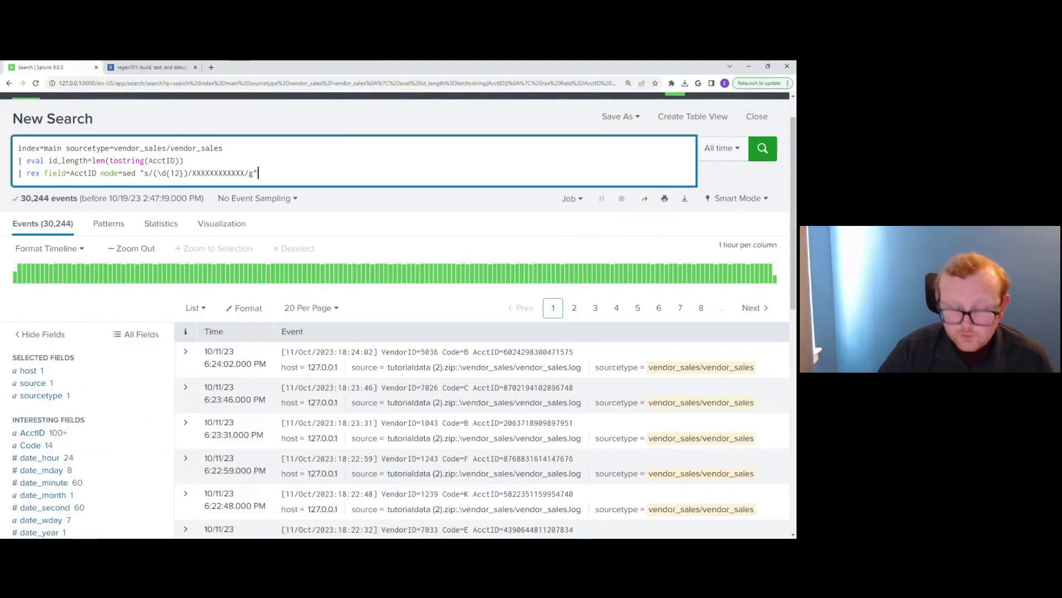
key(shift+Return)
text(| ta)
text(ble )
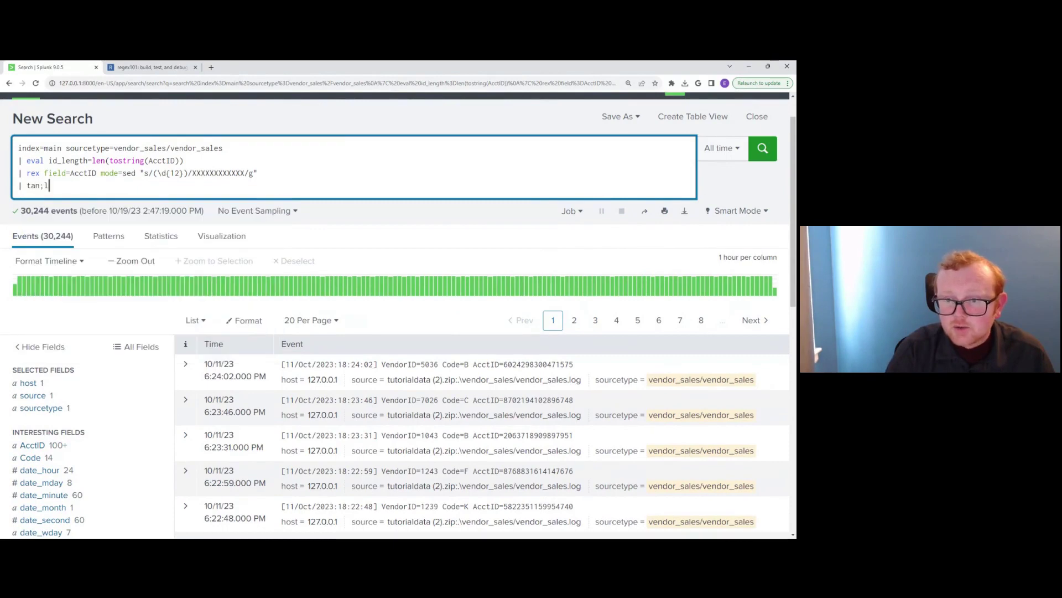
text(Acc)
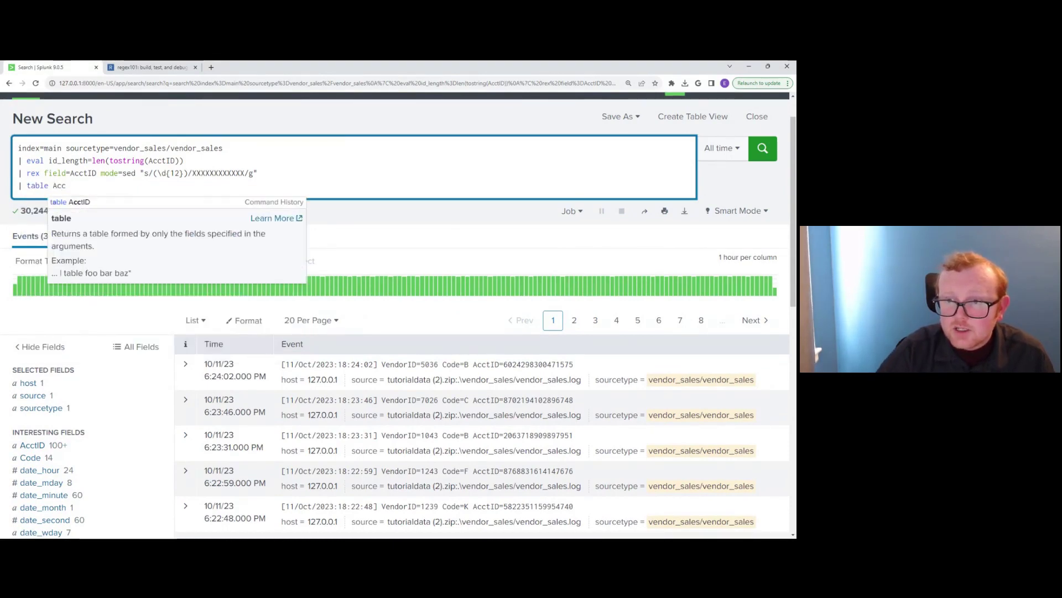
text(tID)
key(Return)
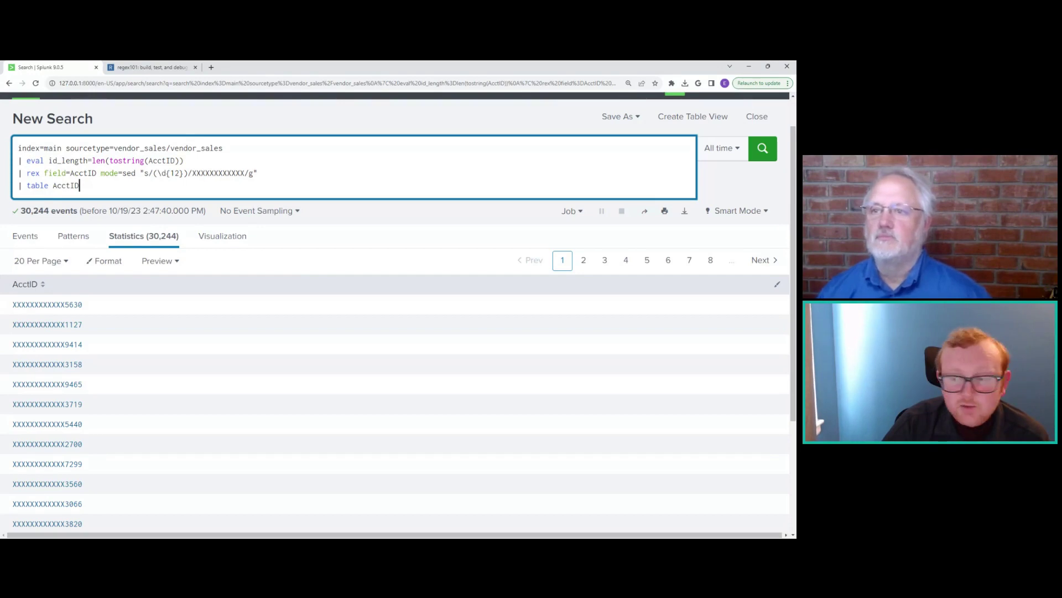
Switch to the slide presentation and advance past the field extraction and example slides to the Questions slide
key(alt+Tab)
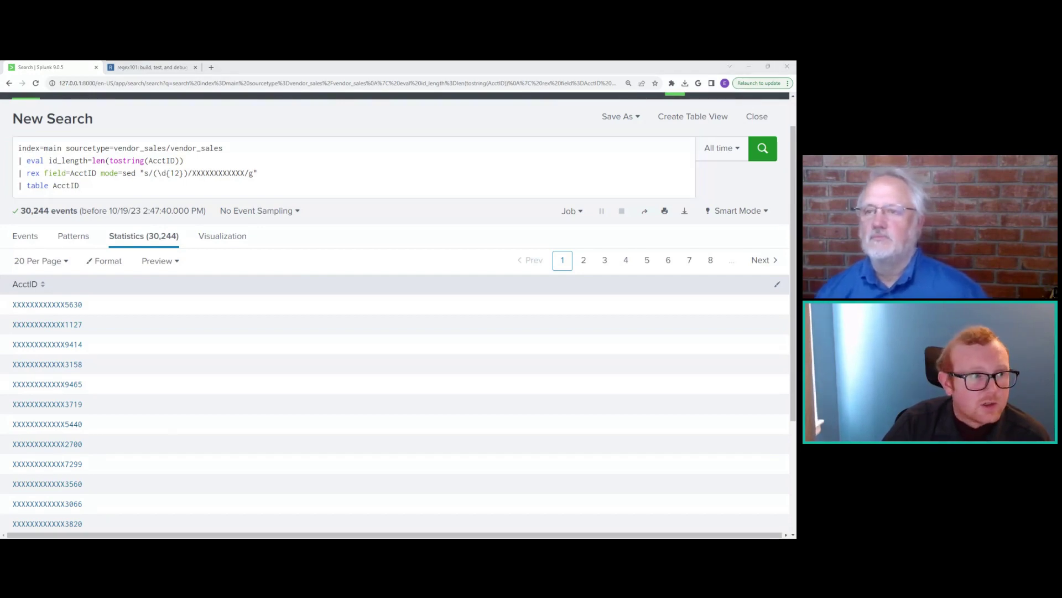
key(alt+Tab)
key(Right)
key(Right)
key(Right)
key(Right)
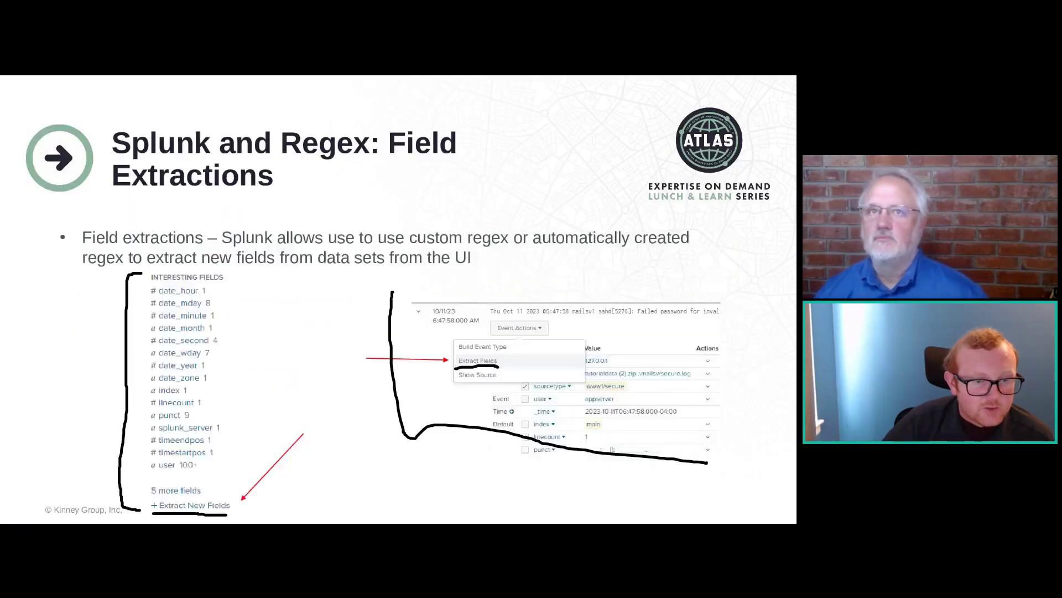
key(Right)
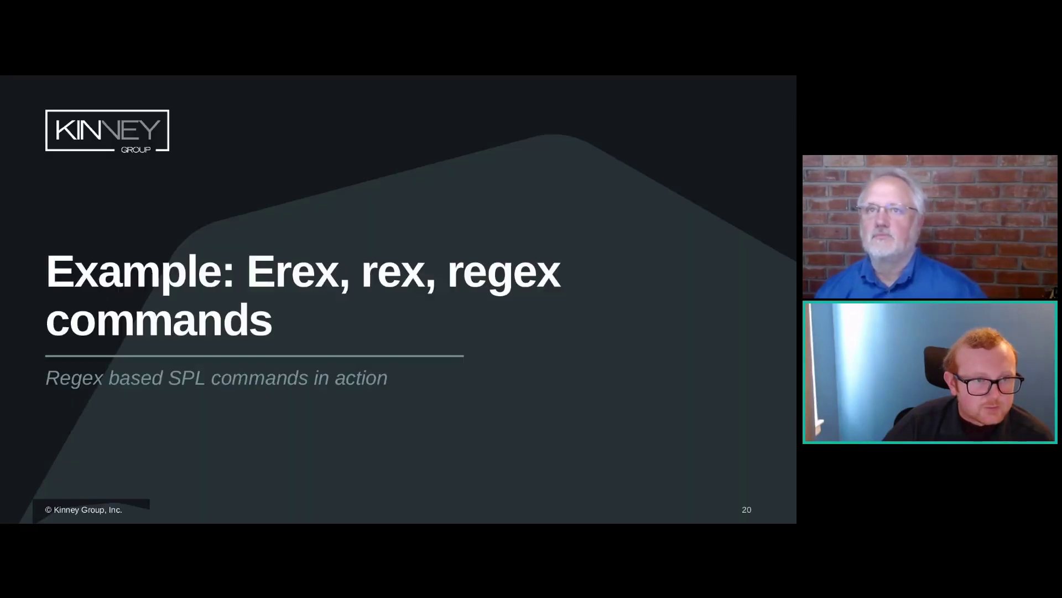
key(Right)
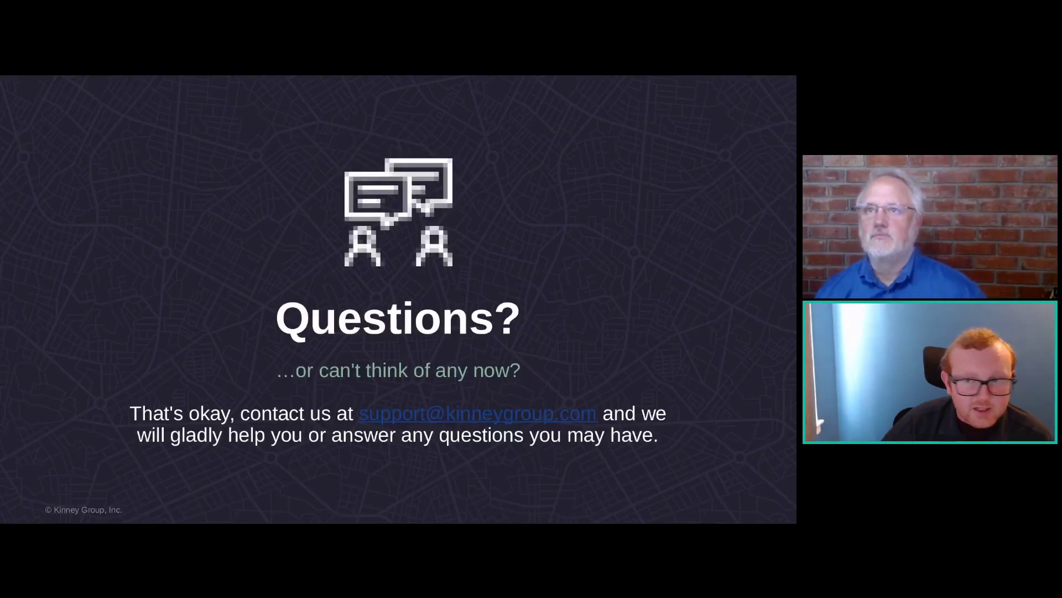